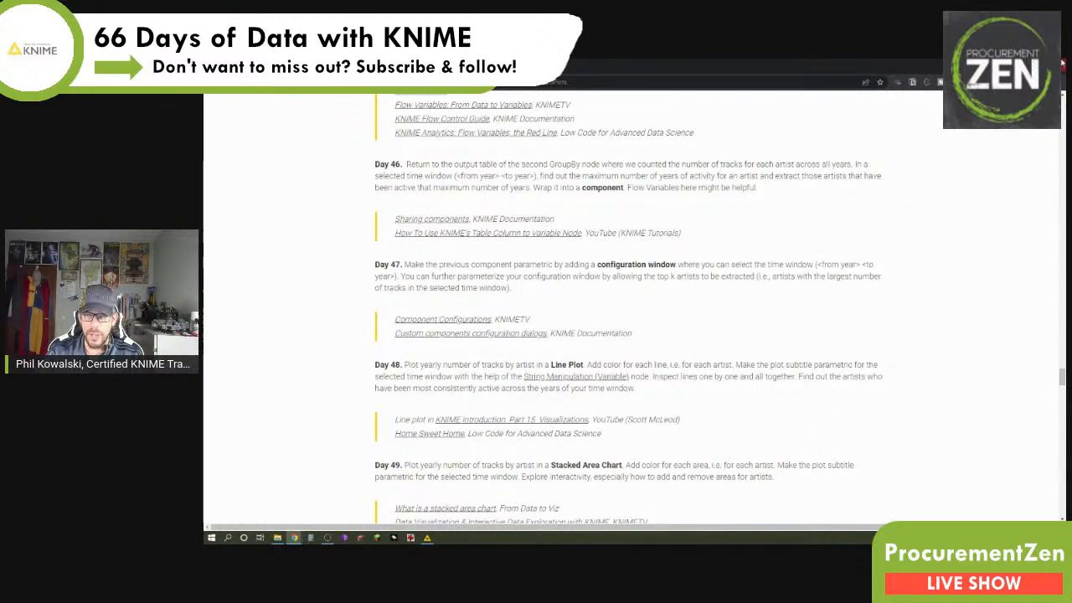
# Step: Switch to KNIME, open the Time Plots component's configuration and set its start date to 1974-05-18
pyautogui.hotkey('alt', 'Tab')
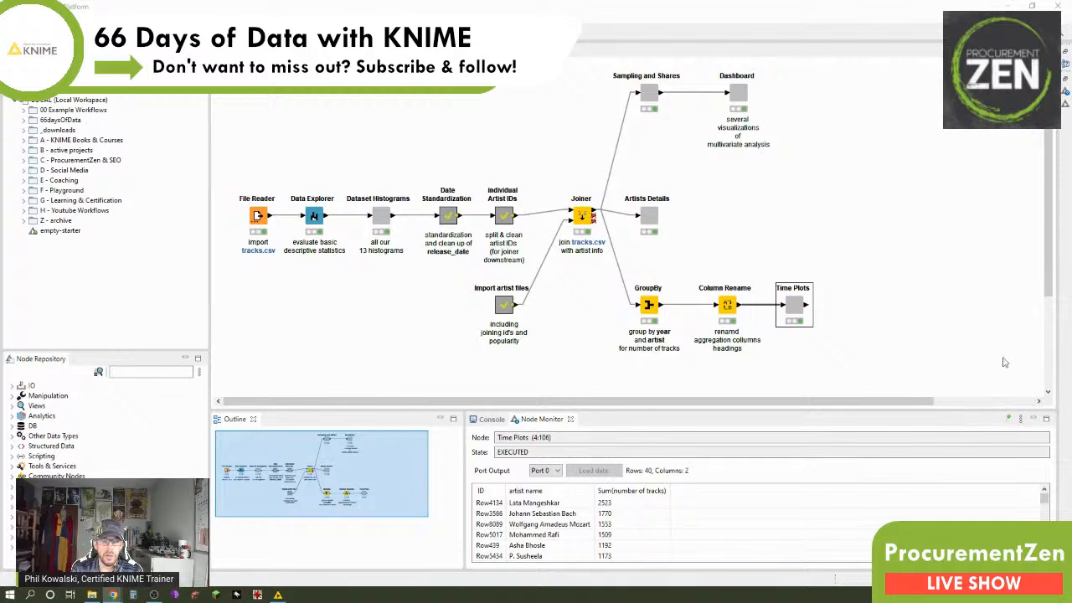
pyautogui.rightClick(790, 310)
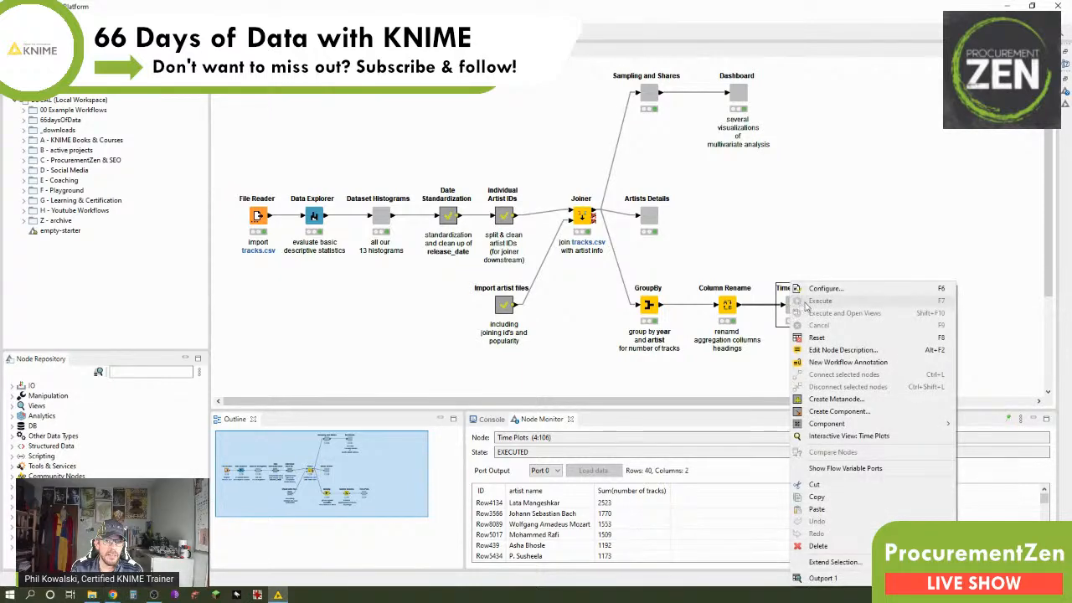
pyautogui.click(843, 291)
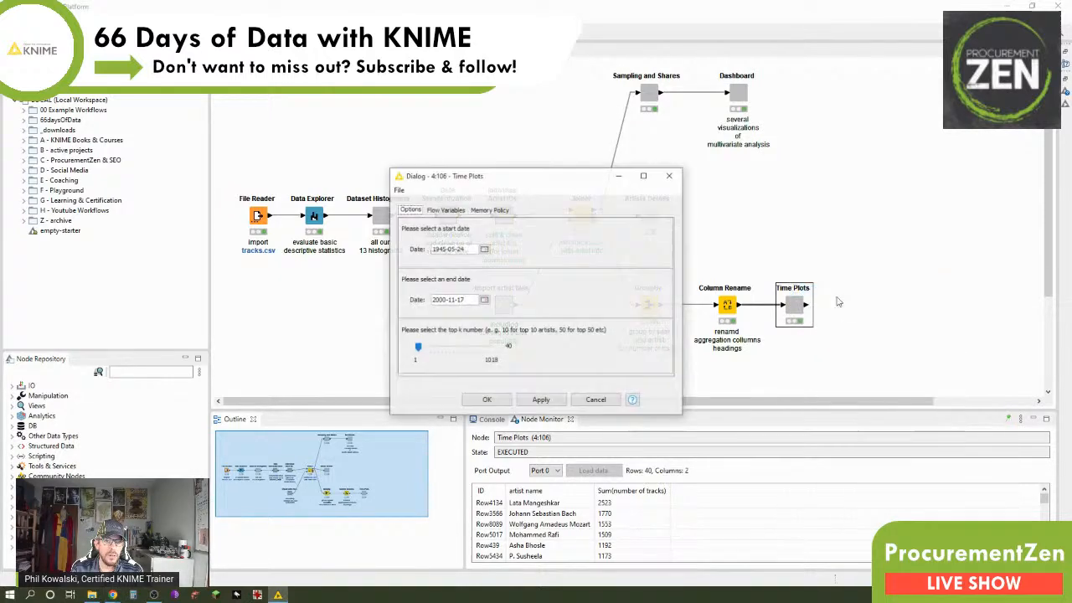
pyautogui.click(484, 249)
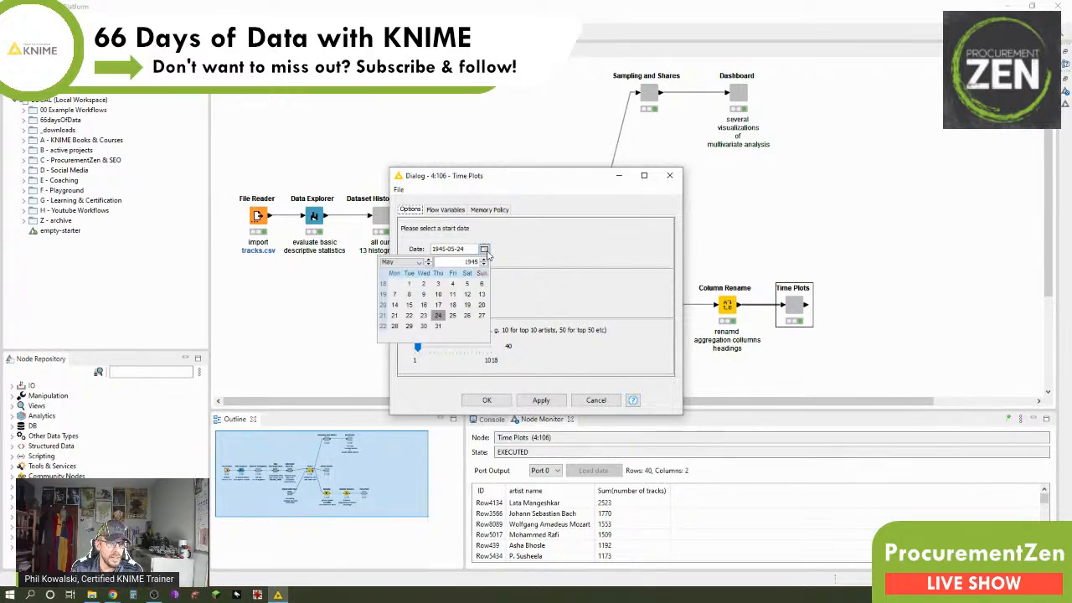
pyautogui.moveTo(484, 260); pyautogui.dragTo(484, 261)
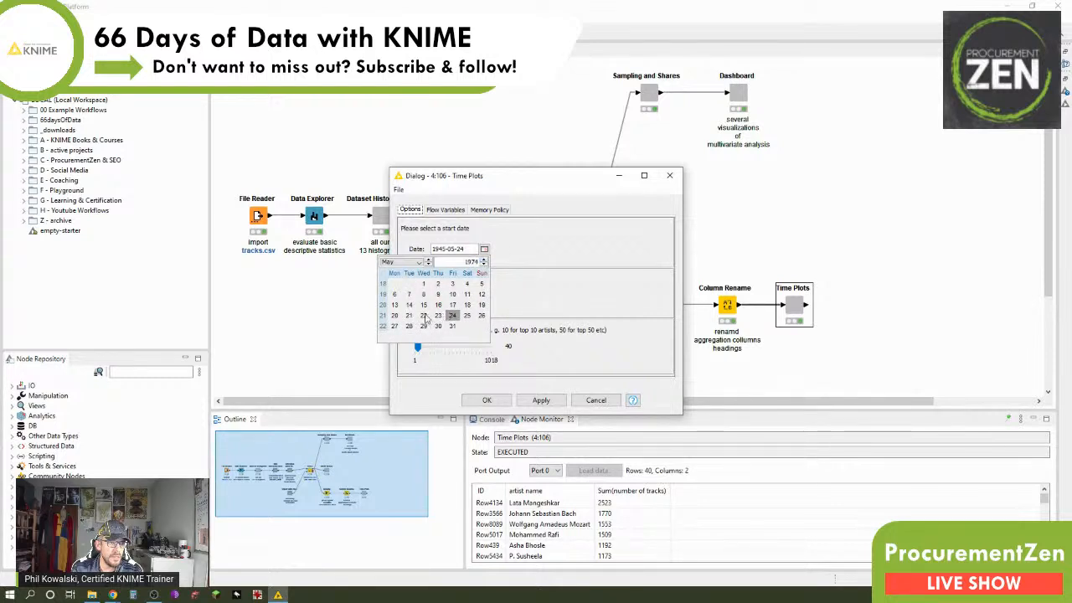
pyautogui.click(467, 304)
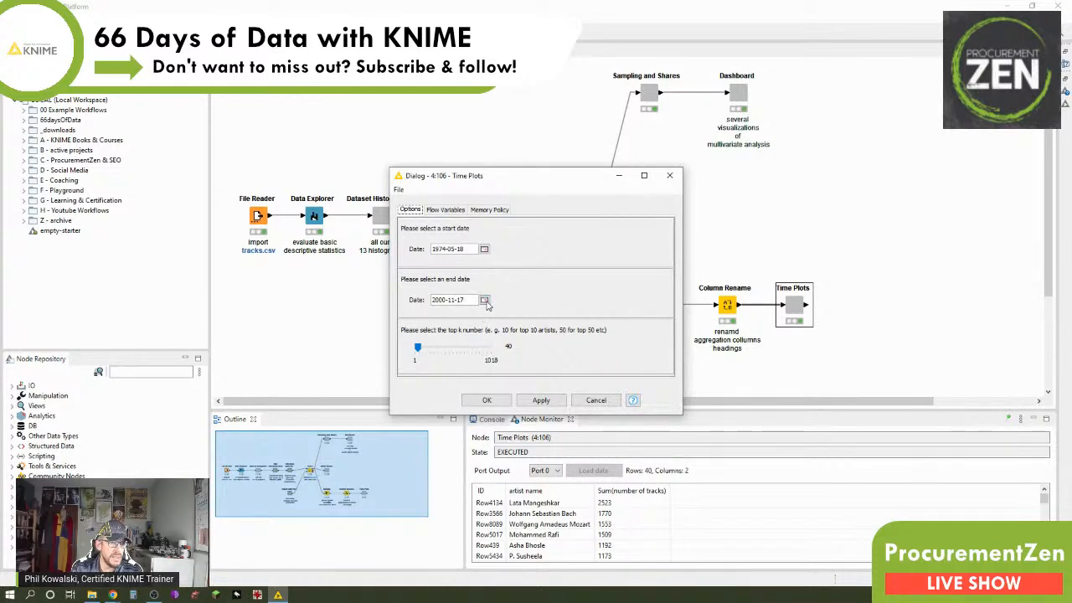
# Step: Set the end date of the Time Plots component to 1991-11-05
pyautogui.click(484, 300)
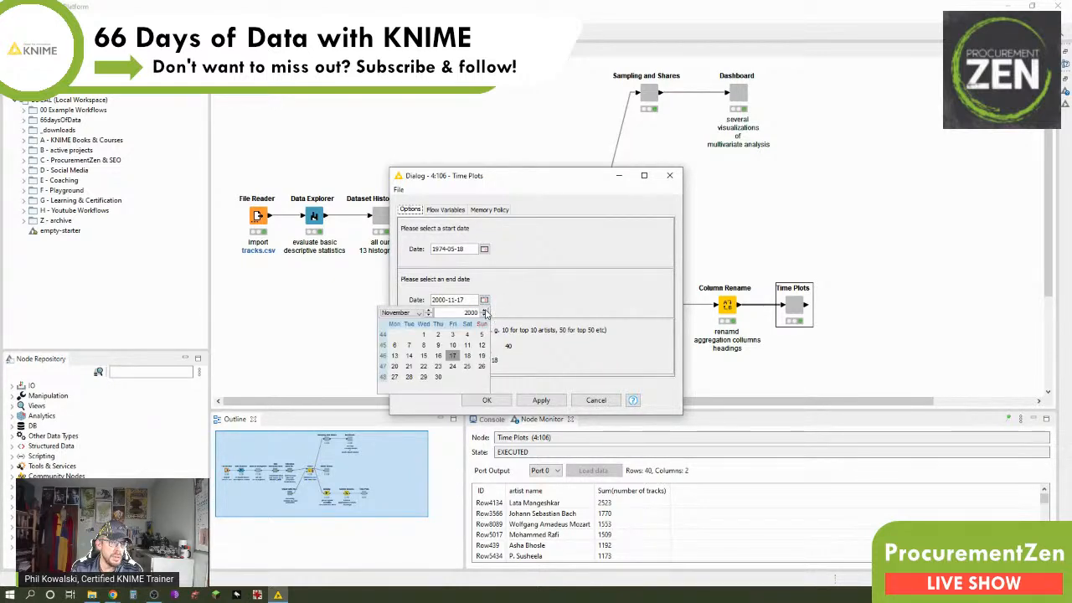
pyautogui.click(483, 309)
pyautogui.click(484, 315)
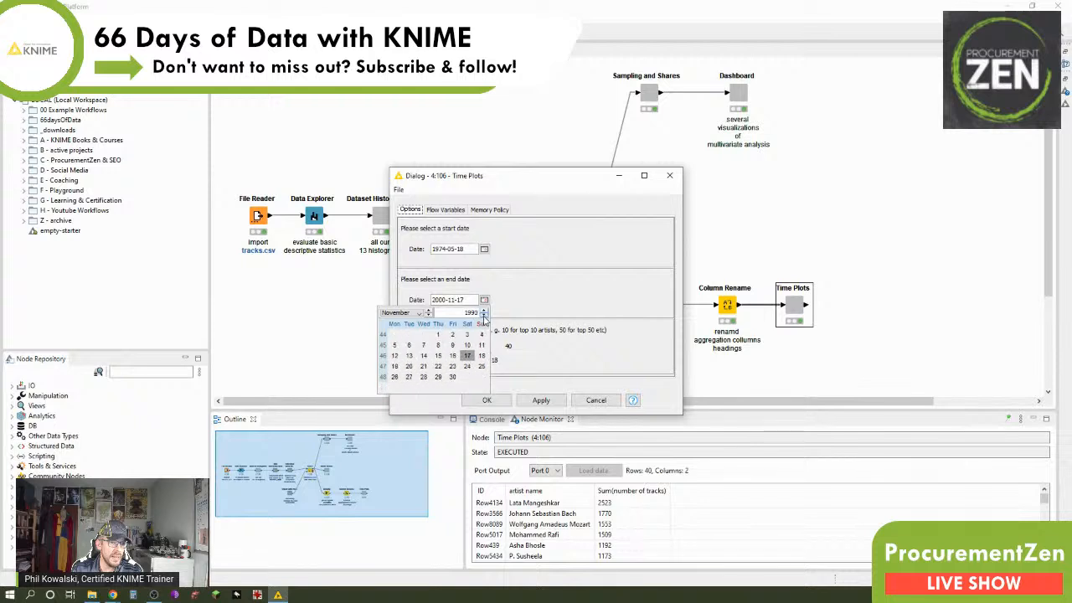
pyautogui.click(484, 310)
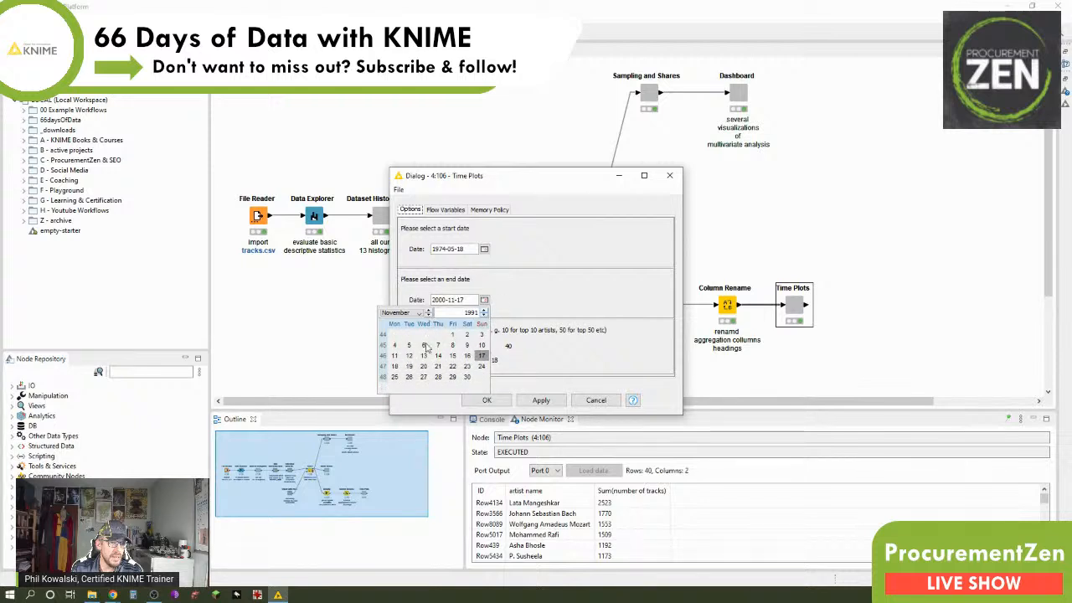
pyautogui.click(408, 344)
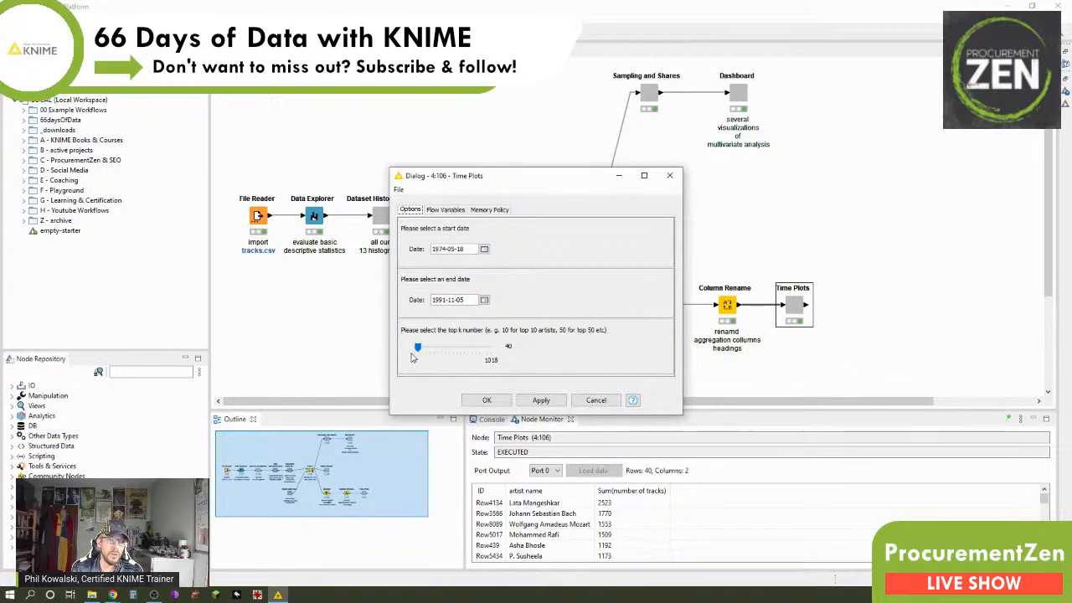
# Step: Set the top k number to 100 and confirm the Time Plots configuration
pyautogui.moveTo(417, 352); pyautogui.dragTo(416, 352)
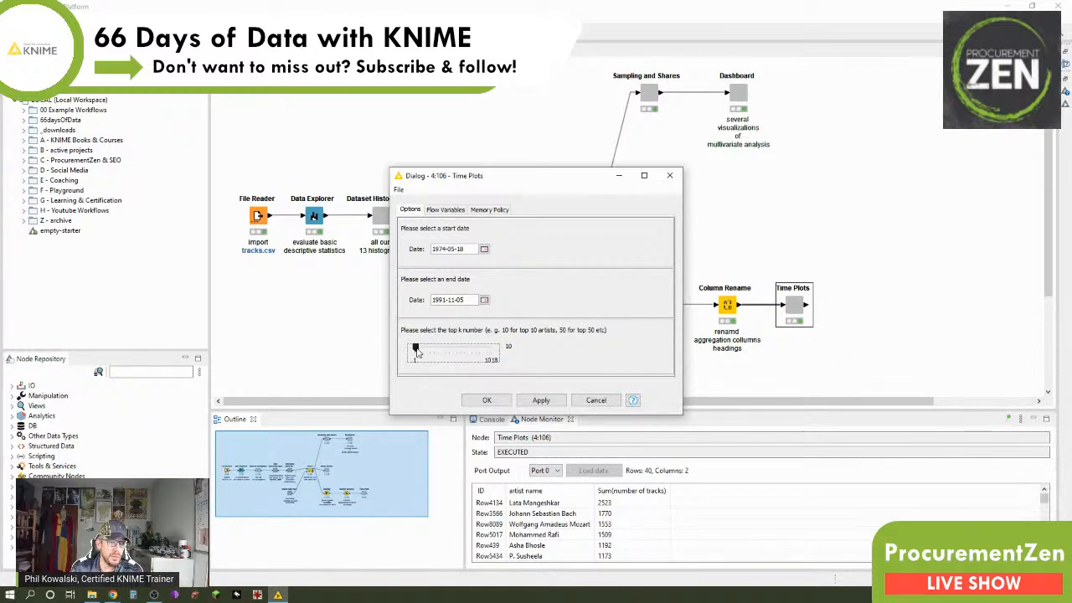
pyautogui.moveTo(417, 353); pyautogui.dragTo(428, 350)
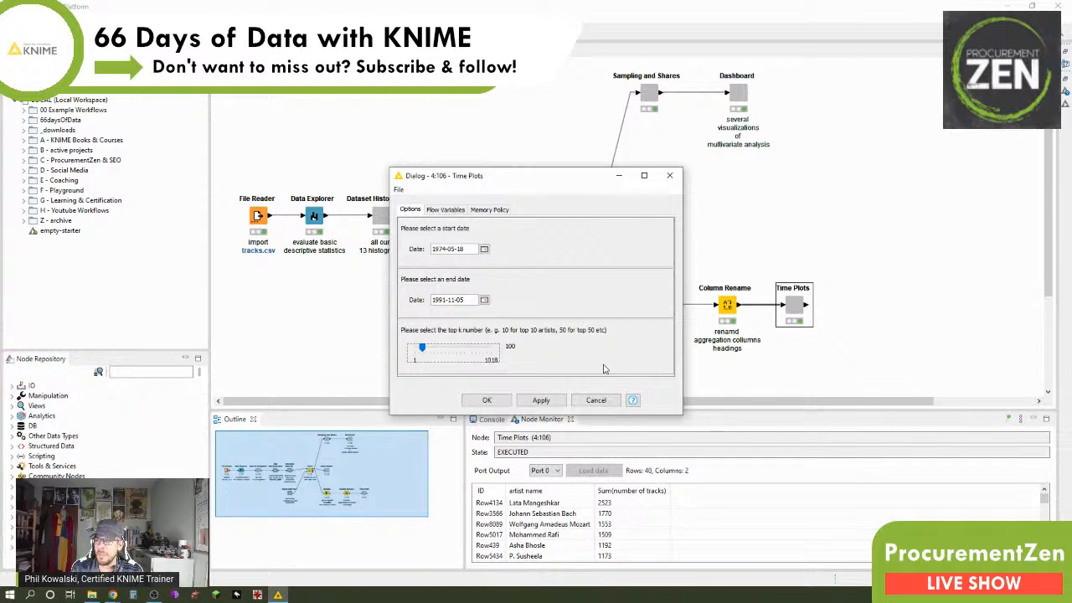
pyautogui.click(483, 400)
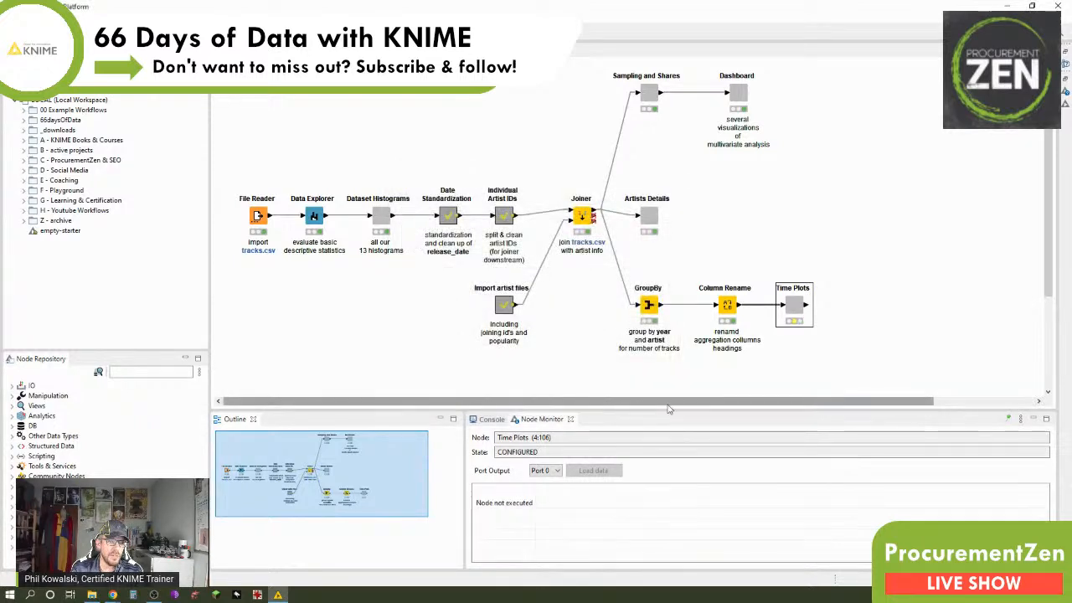
# Step: Execute the Time Plots component with its view opened, check the top artists table and close it
pyautogui.rightClick(792, 304)
pyautogui.click(813, 32)
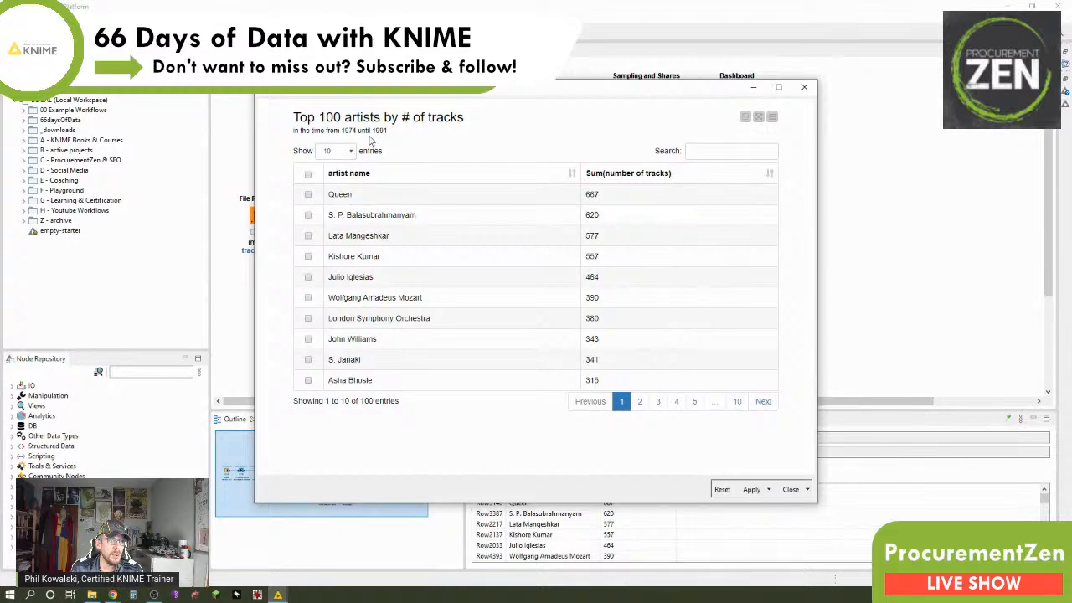
pyautogui.click(804, 88)
# Step: Reopen the configuration of the Time Plots component
pyautogui.rightClick(797, 305)
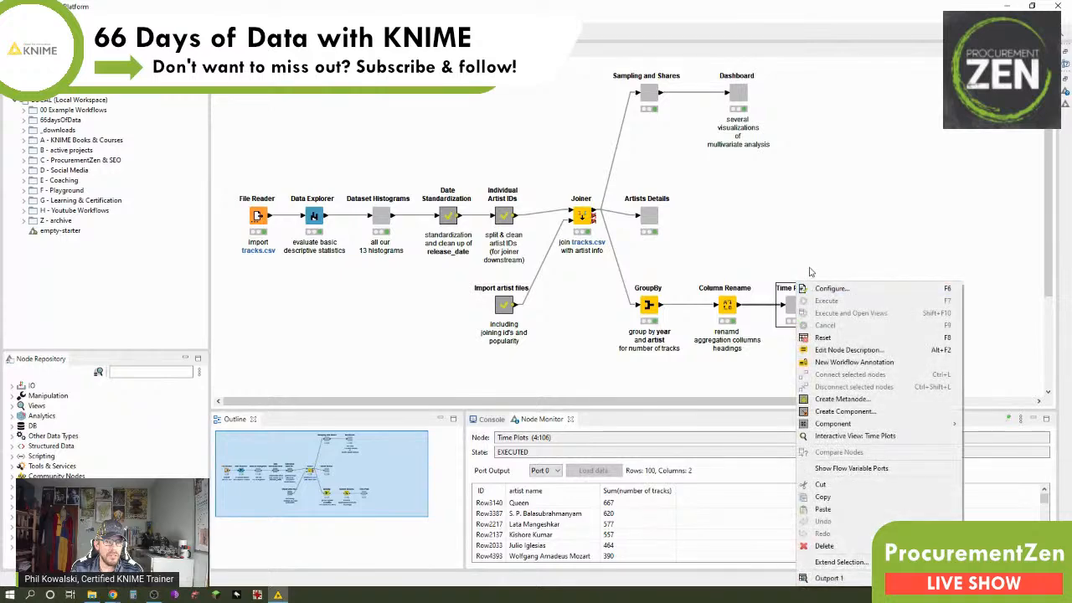
pyautogui.click(825, 288)
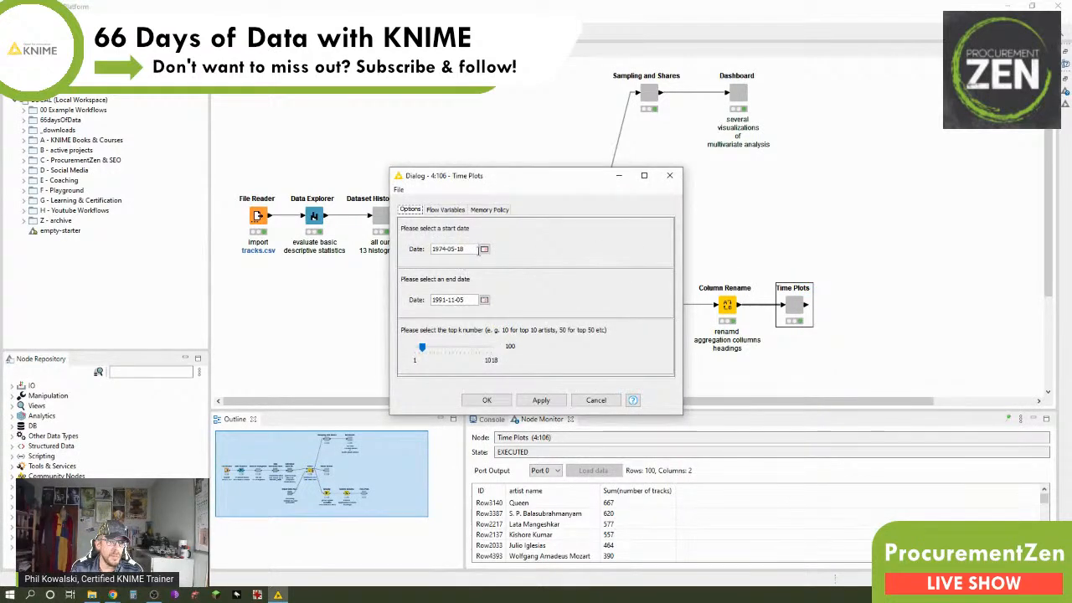
# Step: Try to move the start date to a later year and the end date to a different year
pyautogui.click(484, 248)
pyautogui.click(484, 261)
pyautogui.click(484, 260)
pyautogui.click(484, 261)
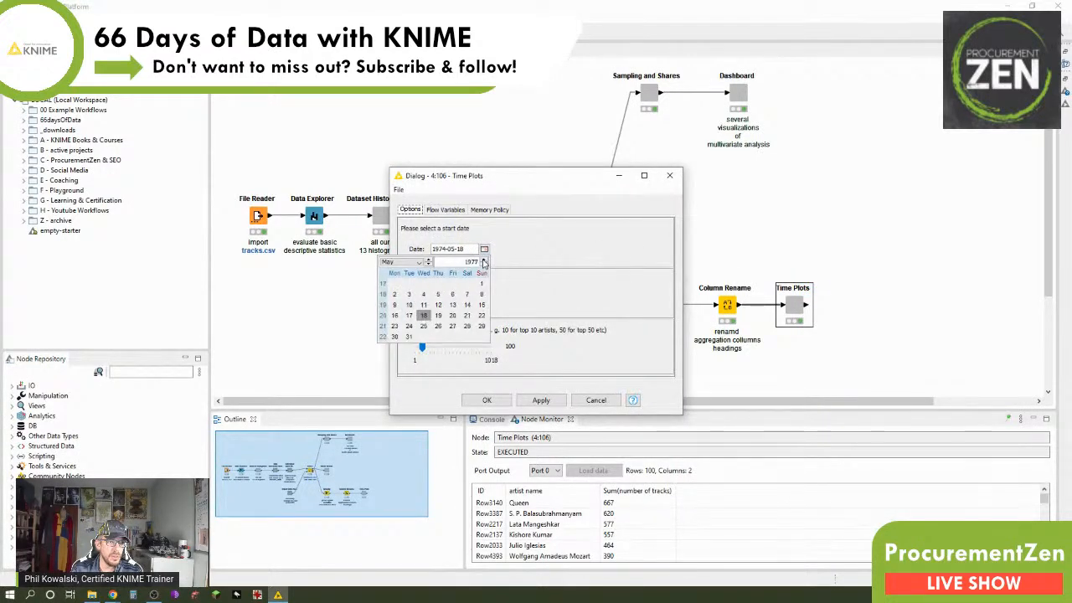
pyautogui.click(484, 260)
pyautogui.click(631, 262)
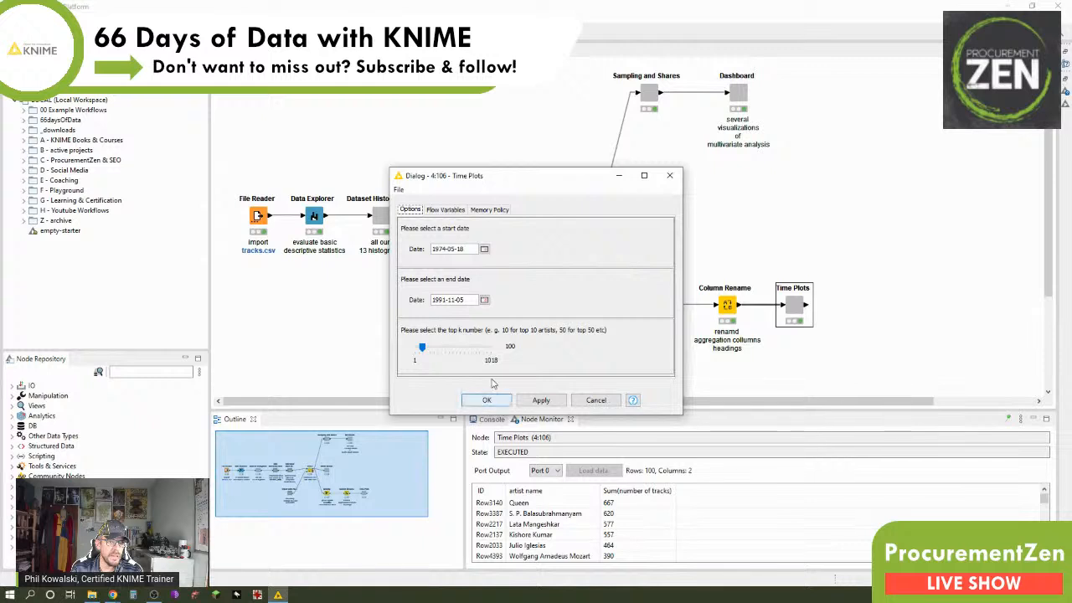
pyautogui.click(484, 300)
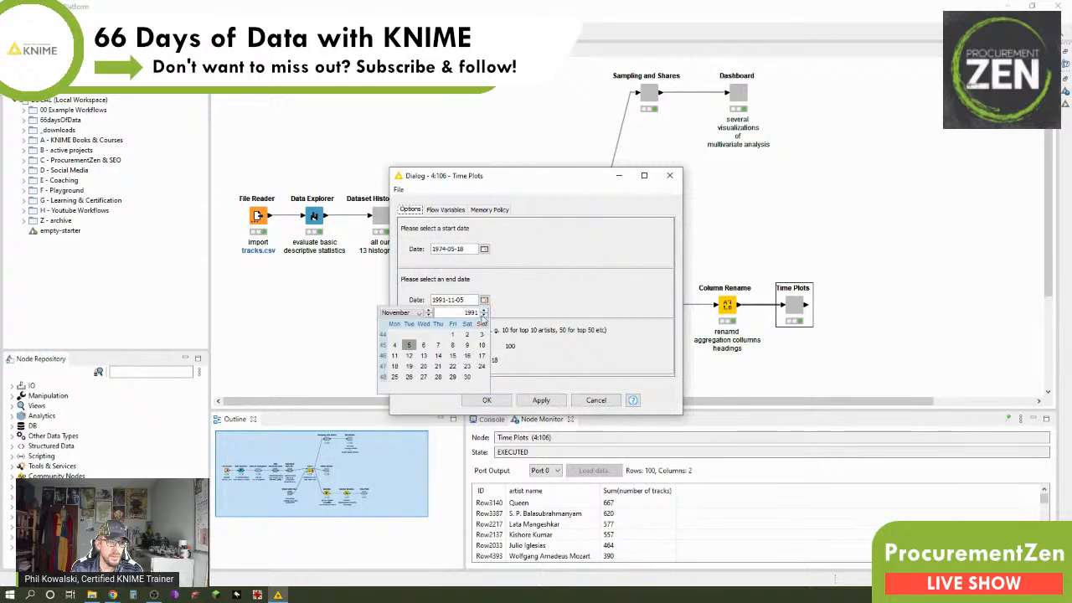
pyautogui.click(483, 314)
pyautogui.click(483, 315)
pyautogui.click(483, 314)
pyautogui.click(483, 315)
pyautogui.click(506, 400)
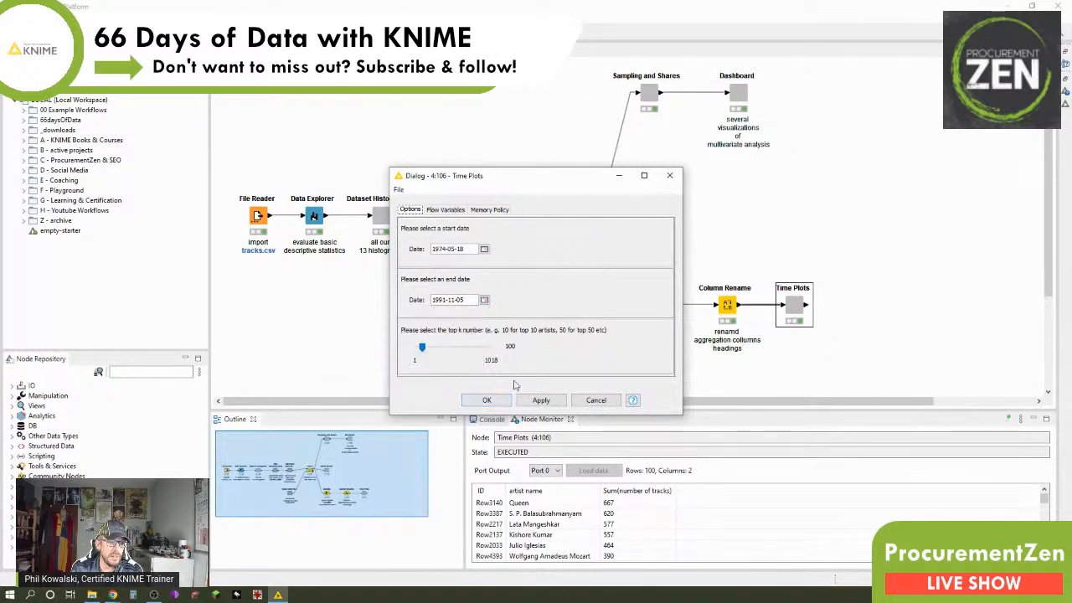
# Step: Set the top k number to 50 and run the Time Plots component, checking the year range in its view's subtitle
pyautogui.click(420, 352)
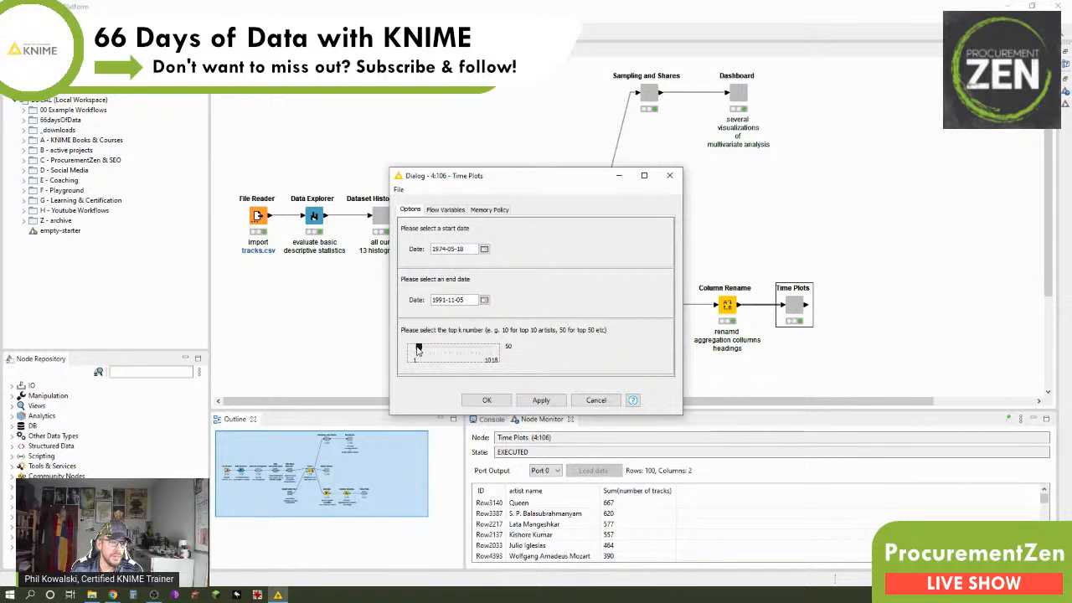
pyautogui.click(486, 399)
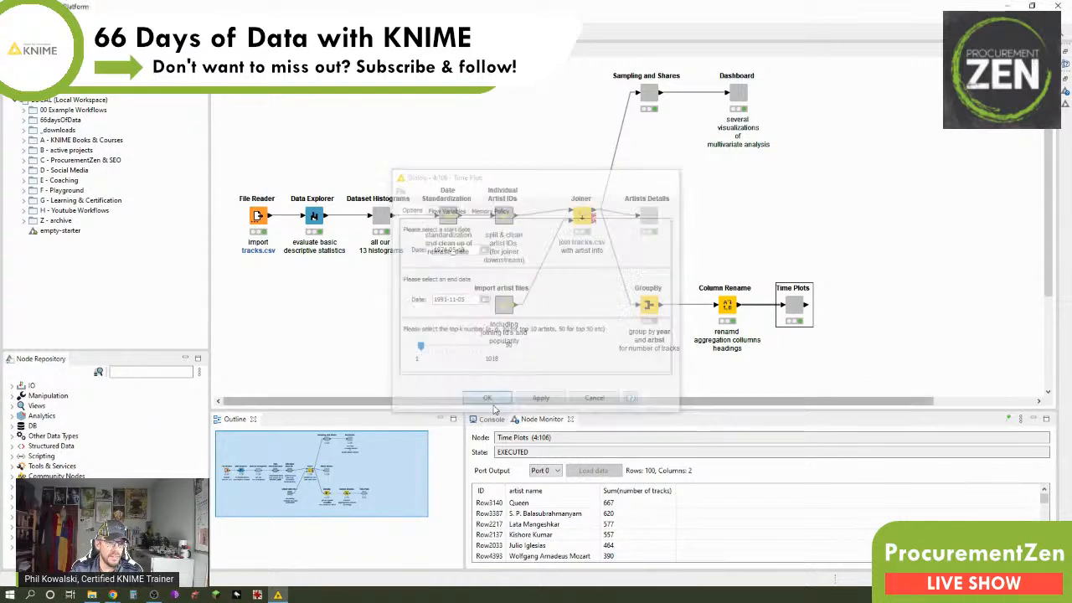
pyautogui.rightClick(792, 314)
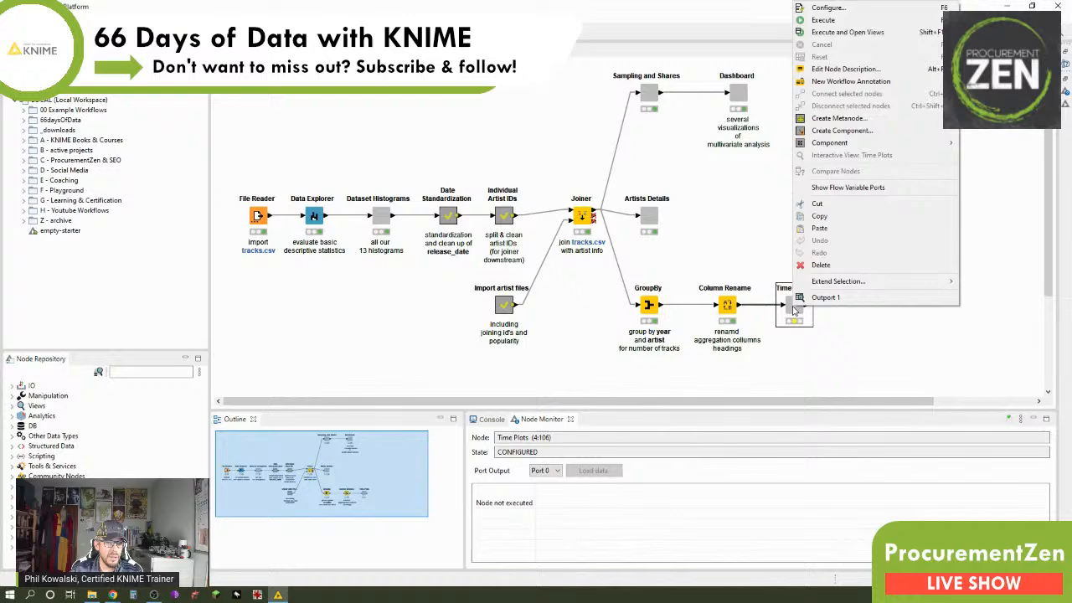
pyautogui.click(841, 32)
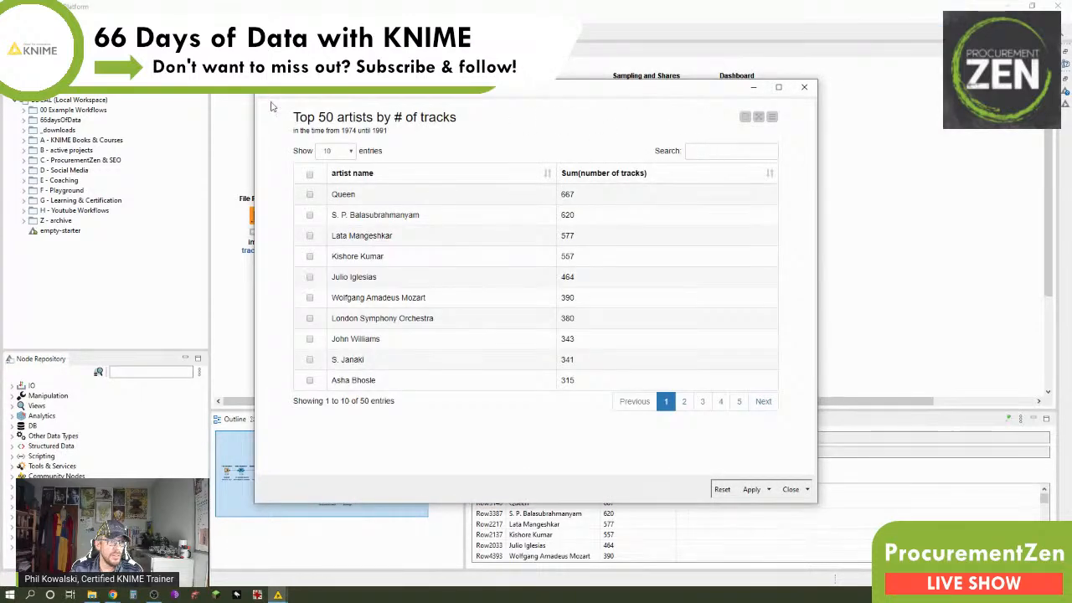
pyautogui.moveTo(322, 130); pyautogui.dragTo(411, 132)
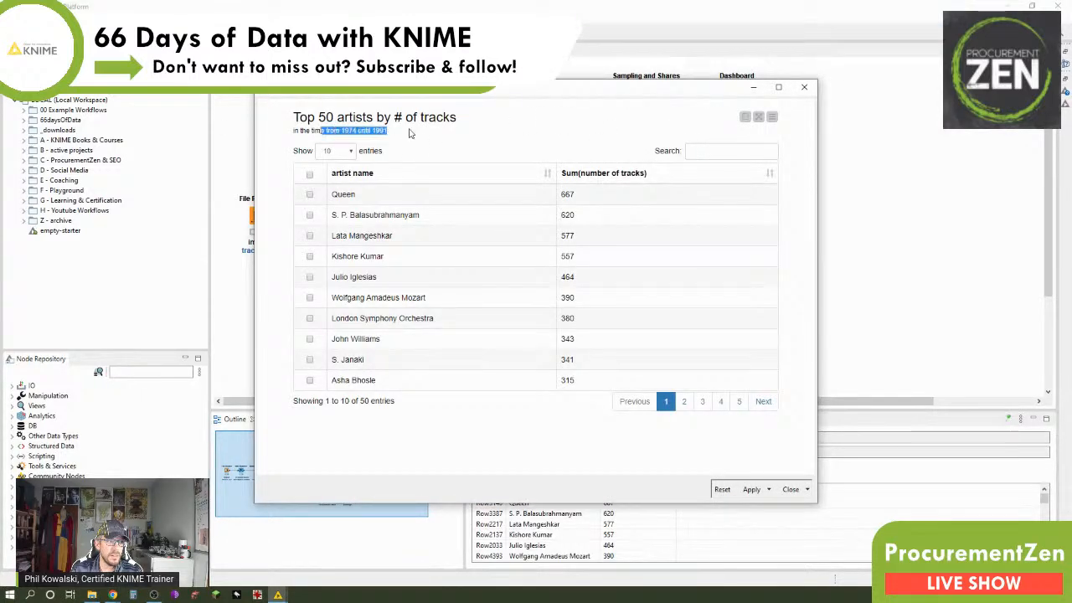
pyautogui.click(804, 87)
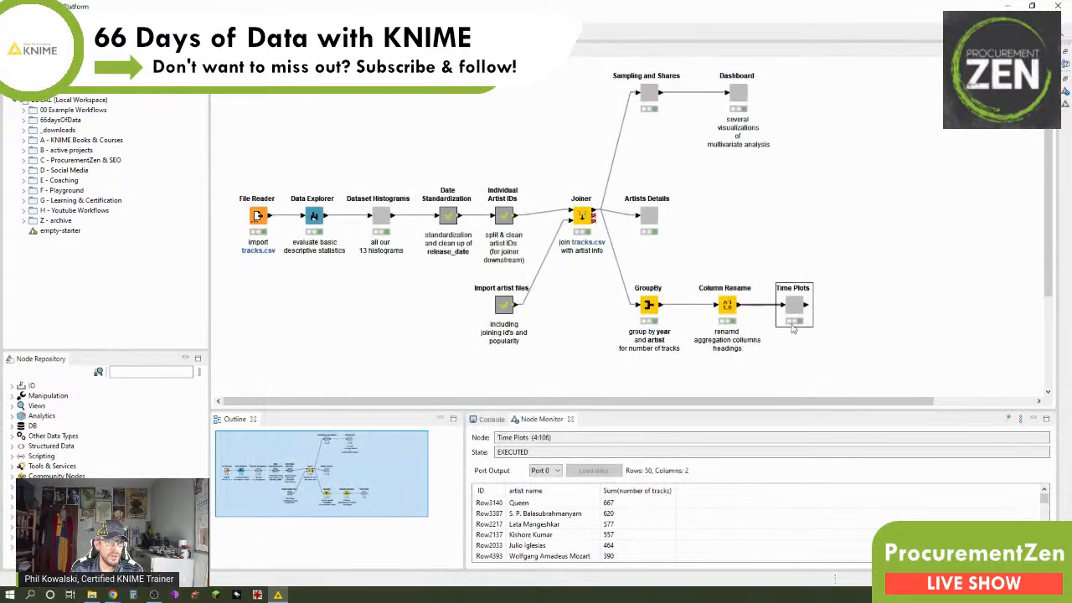
# Step: Execute the Time Plots component again, recheck the end year in the view's subtitle and close the view
pyautogui.rightClick(795, 311)
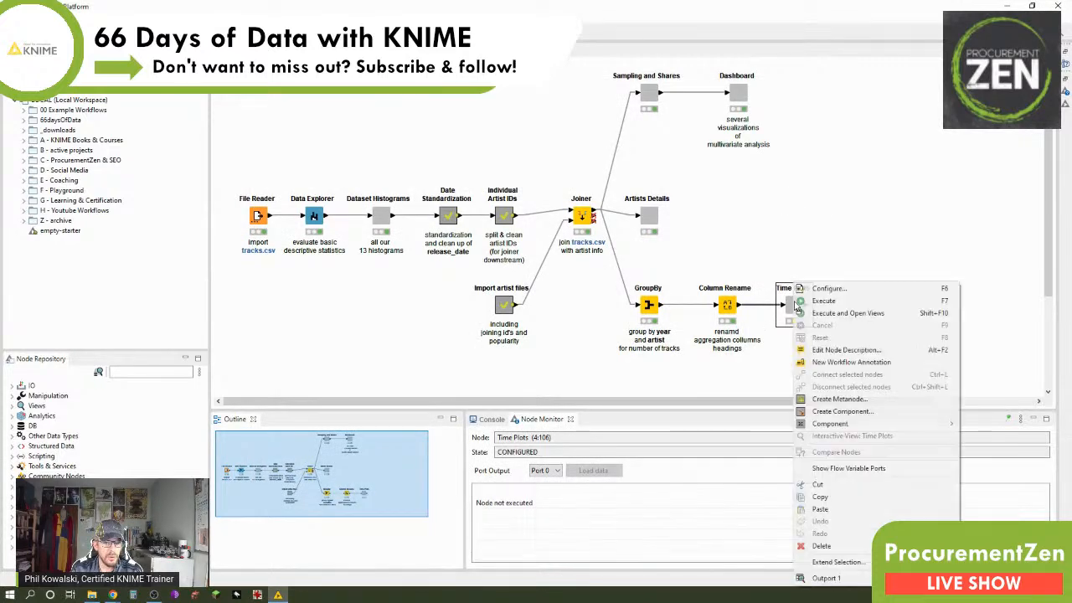
pyautogui.click(808, 313)
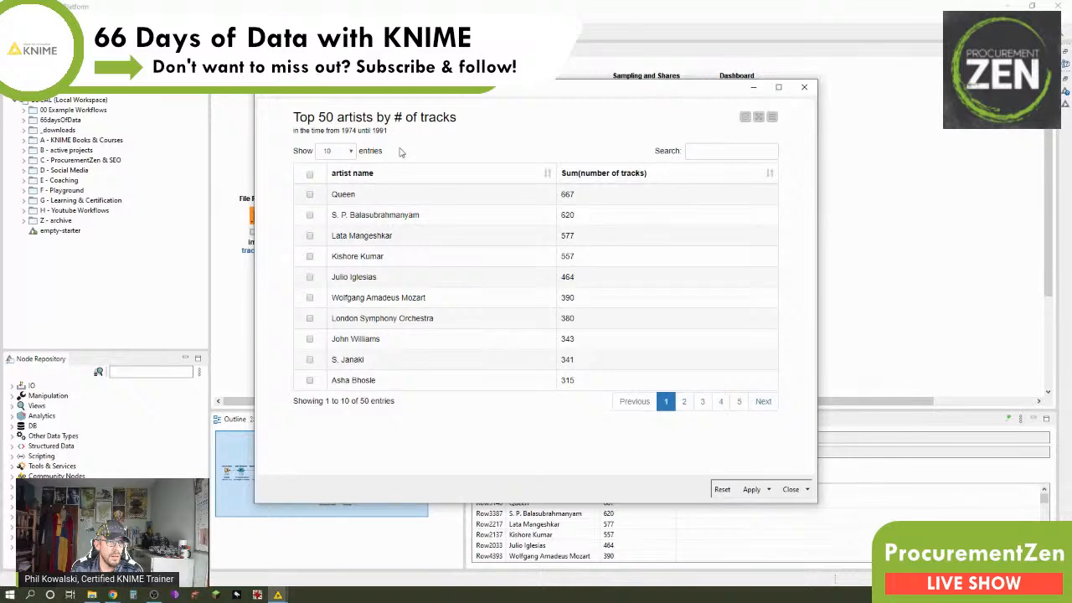
pyautogui.moveTo(359, 133); pyautogui.dragTo(408, 133)
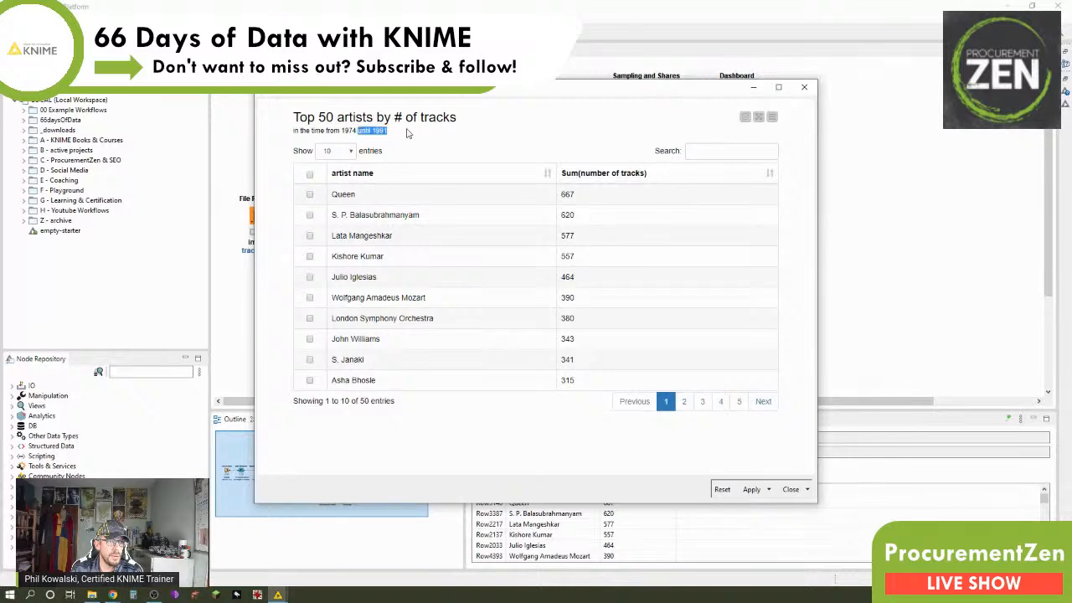
pyautogui.click(808, 87)
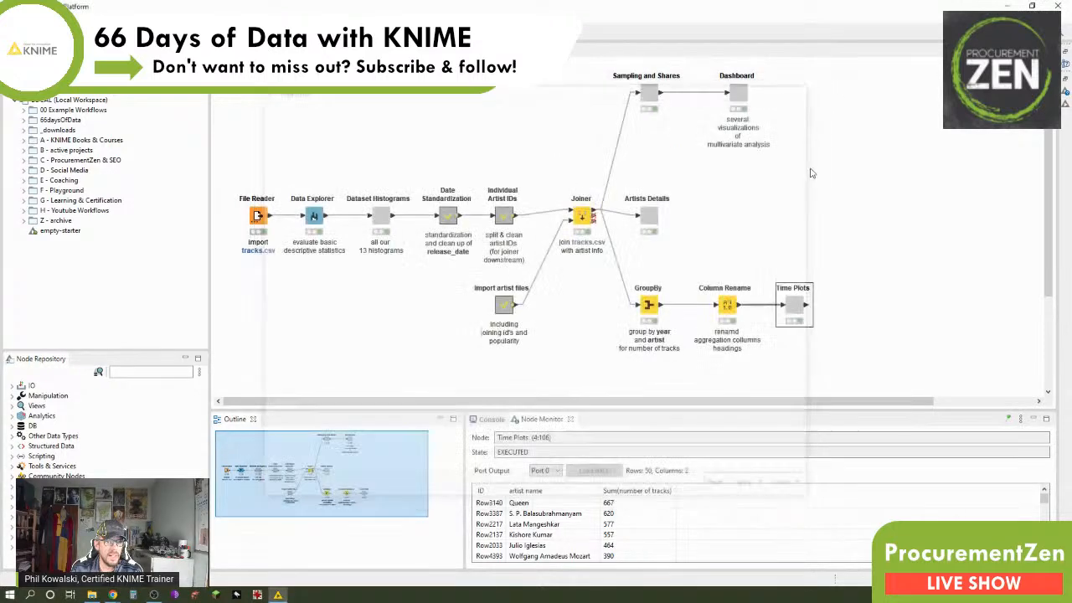
# Step: Open the Time Plots component's inner workflow and review the settings of the startDate Date&Time Configuration node without changing them
pyautogui.keyDown('ctrl'); pyautogui.doubleClick(799, 308); pyautogui.keyUp('ctrl')
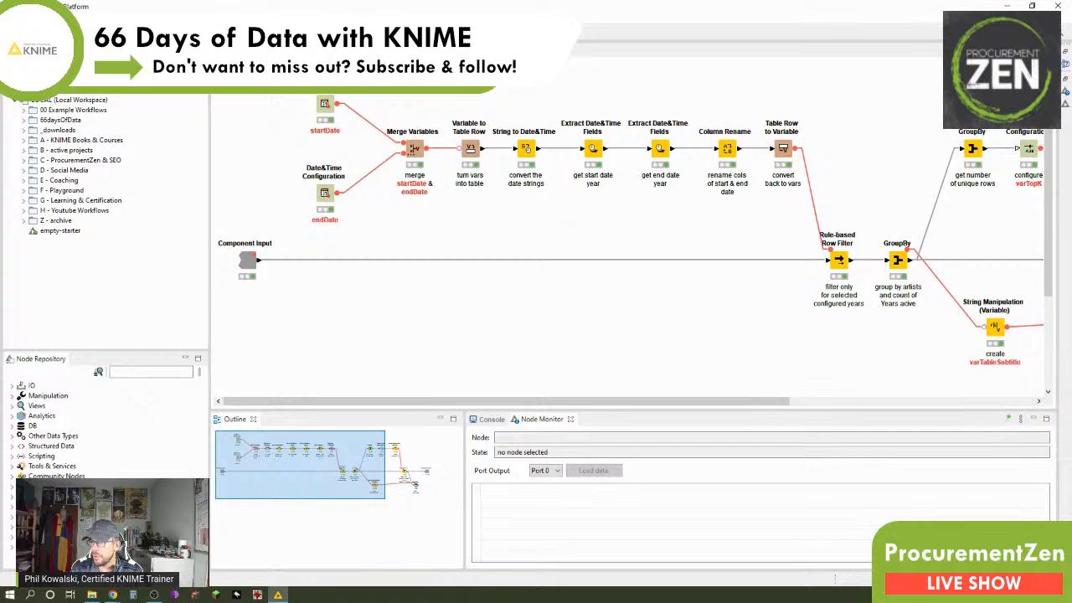
pyautogui.hotkey('alt', 'Tab')
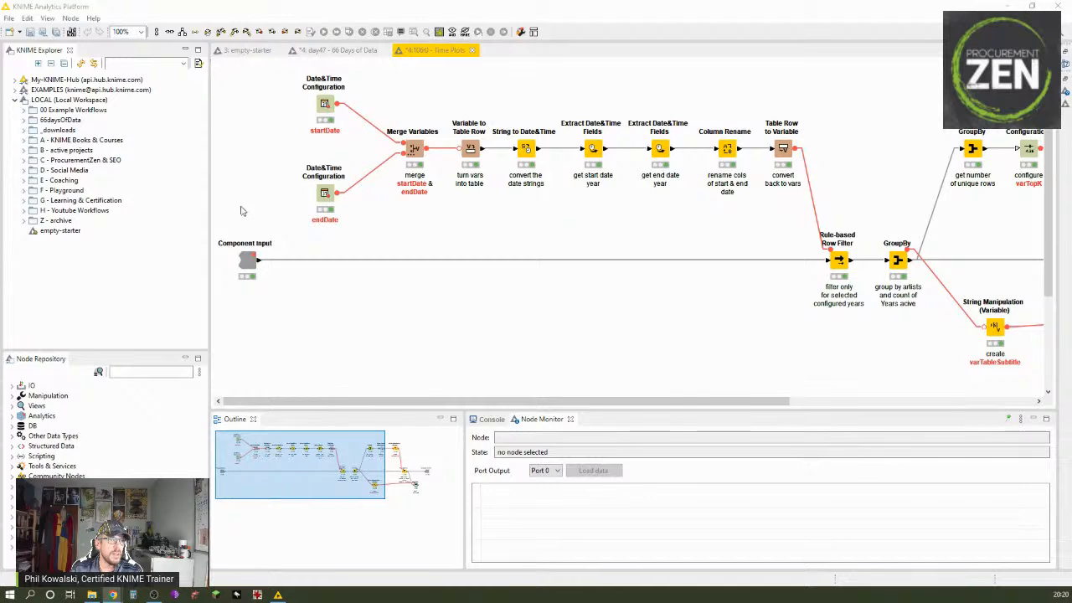
pyautogui.click(409, 248)
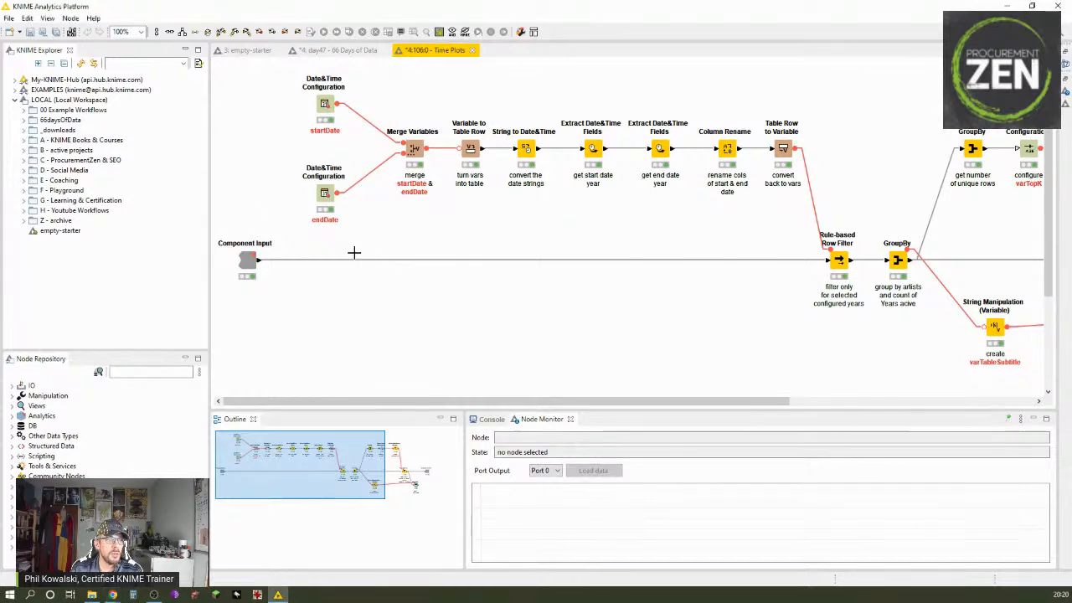
pyautogui.doubleClick(324, 104)
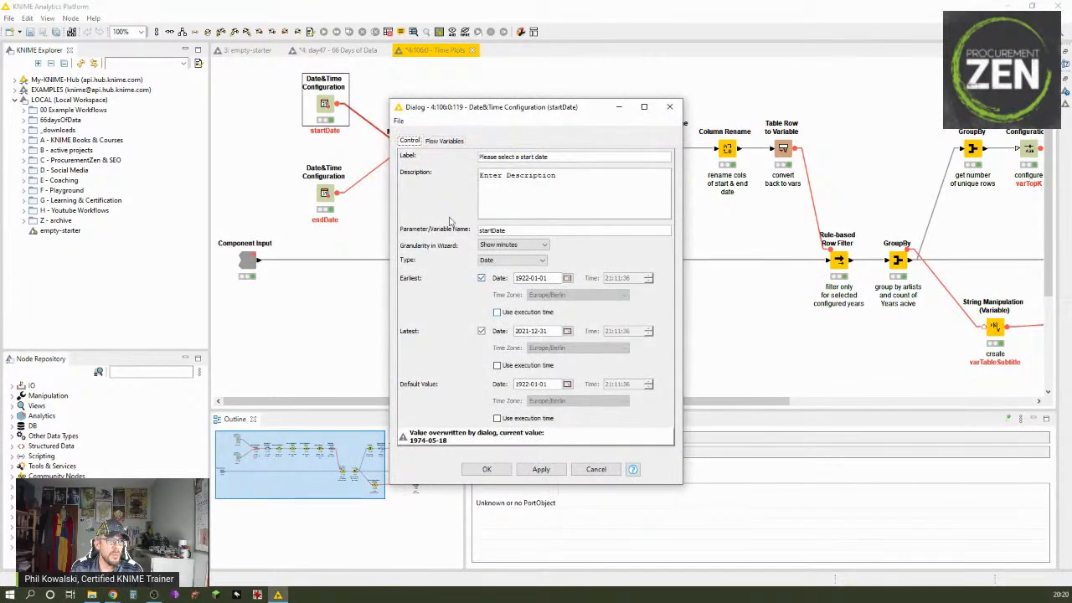
pyautogui.click(597, 470)
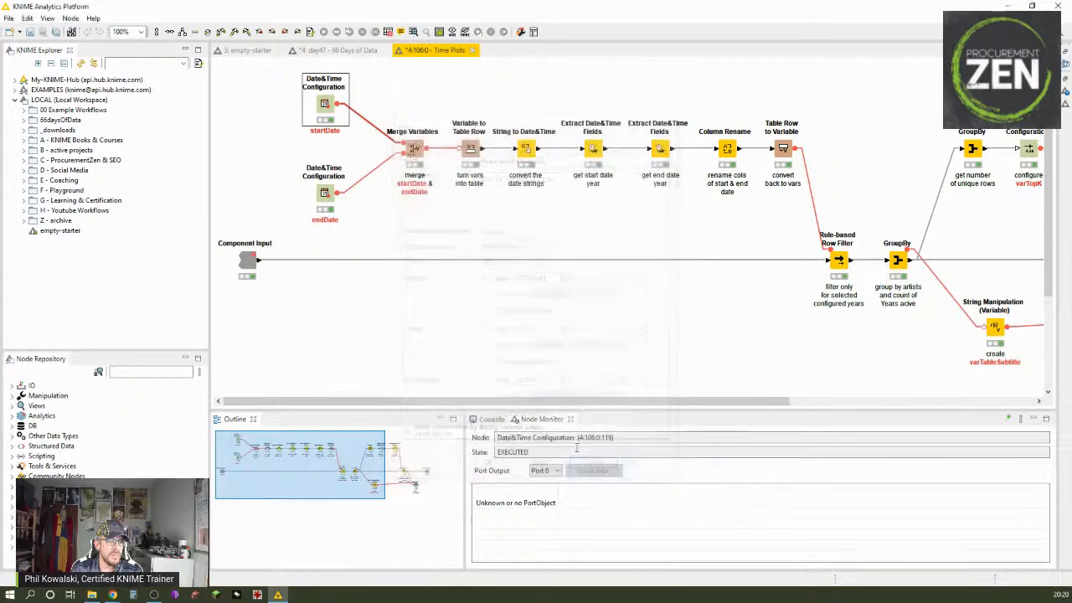
# Step: Review the settings of the endDate Date&Time Configuration node and leave them unchanged
pyautogui.doubleClick(324, 192)
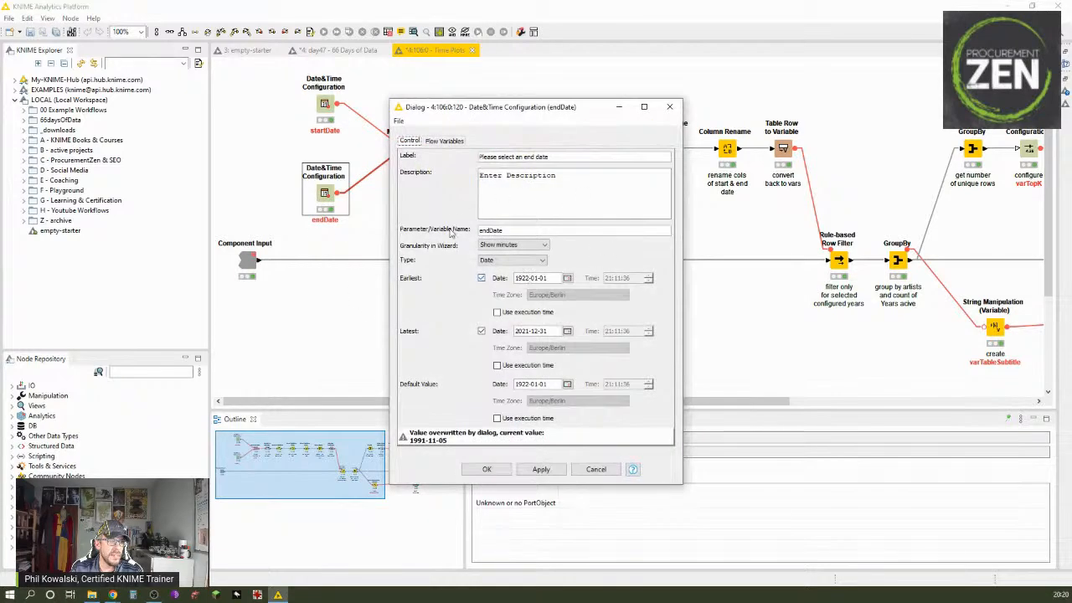
pyautogui.click(596, 469)
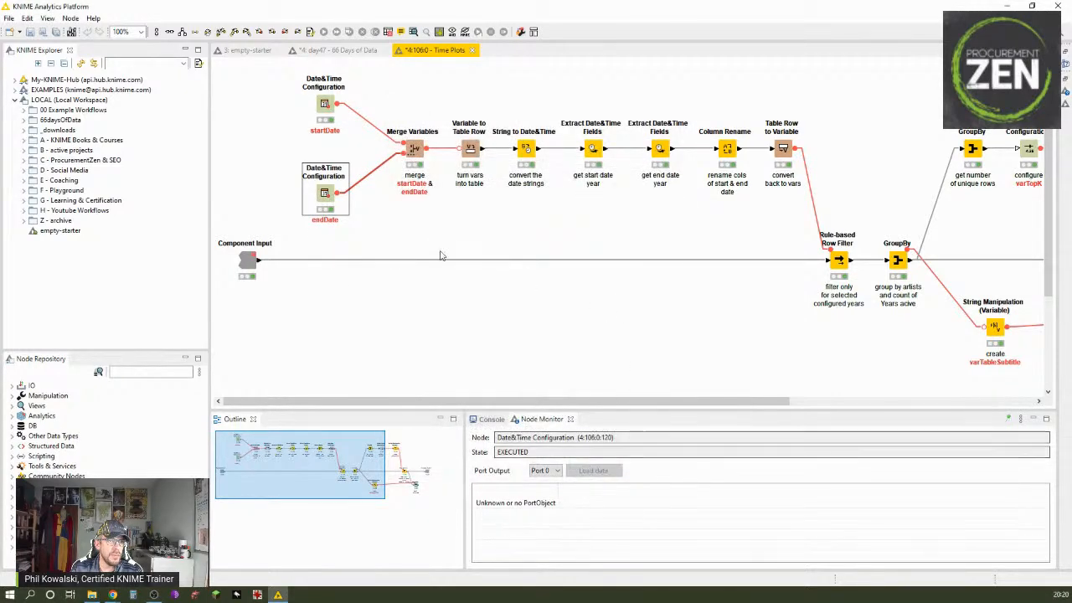
# Step: Return to the day47 - 66 Days of Data workflow and open the Time Plots component's configuration
pyautogui.click(339, 50)
pyautogui.rightClick(796, 300)
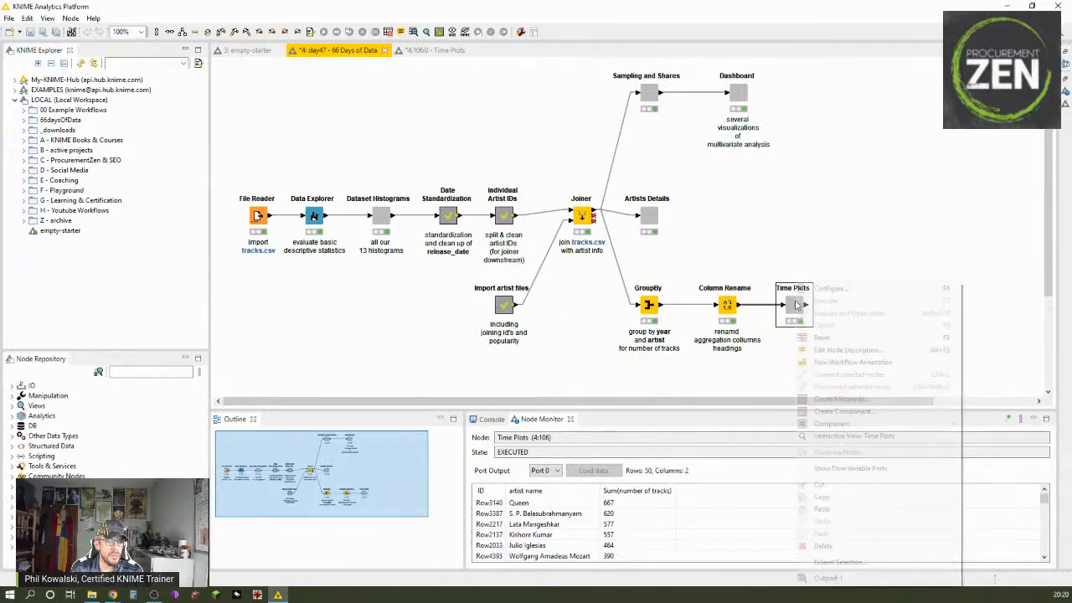
pyautogui.click(829, 288)
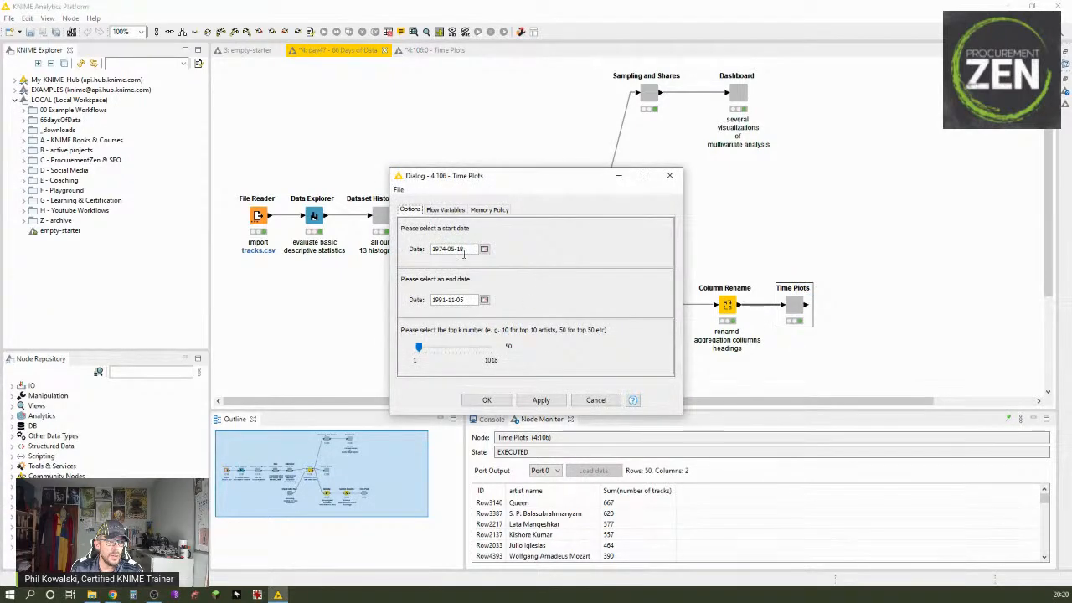
pyautogui.click(484, 249)
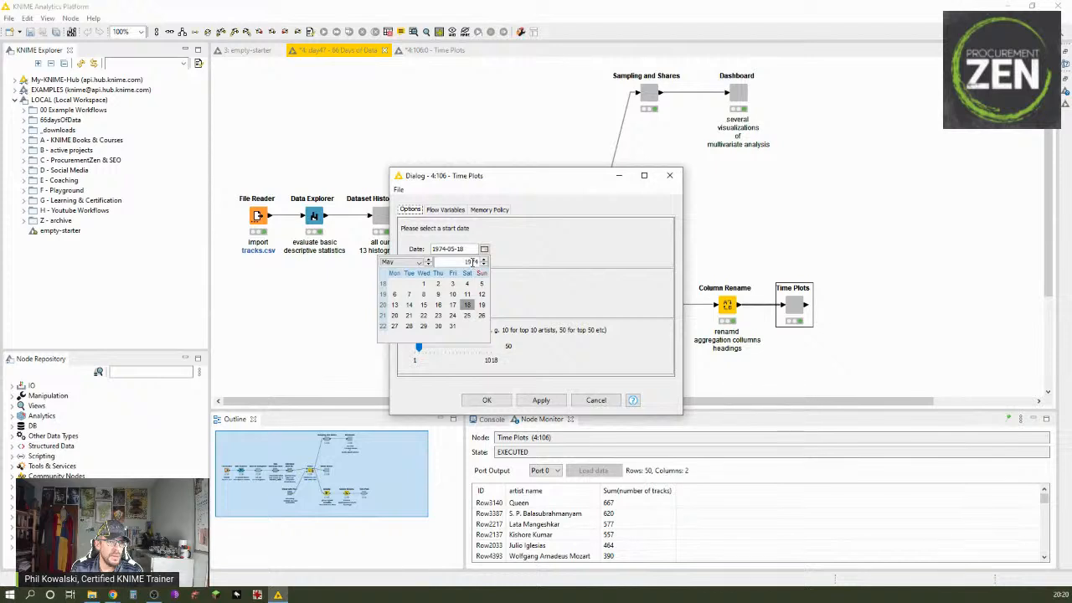
pyautogui.click(484, 264)
pyautogui.click(484, 265)
pyautogui.click(483, 264)
pyautogui.click(484, 264)
pyautogui.click(484, 265)
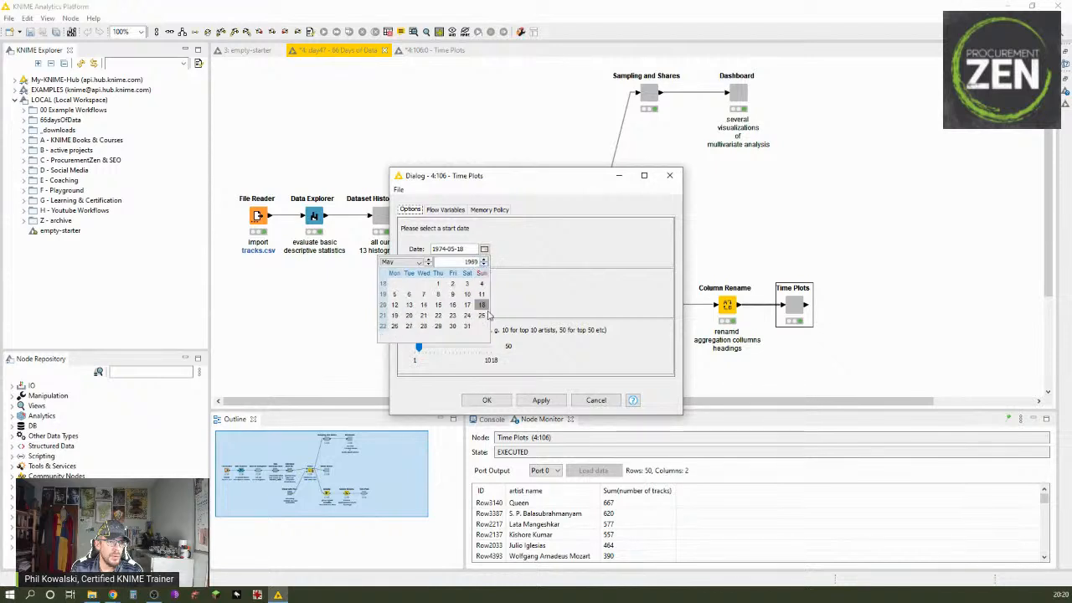
pyautogui.click(568, 362)
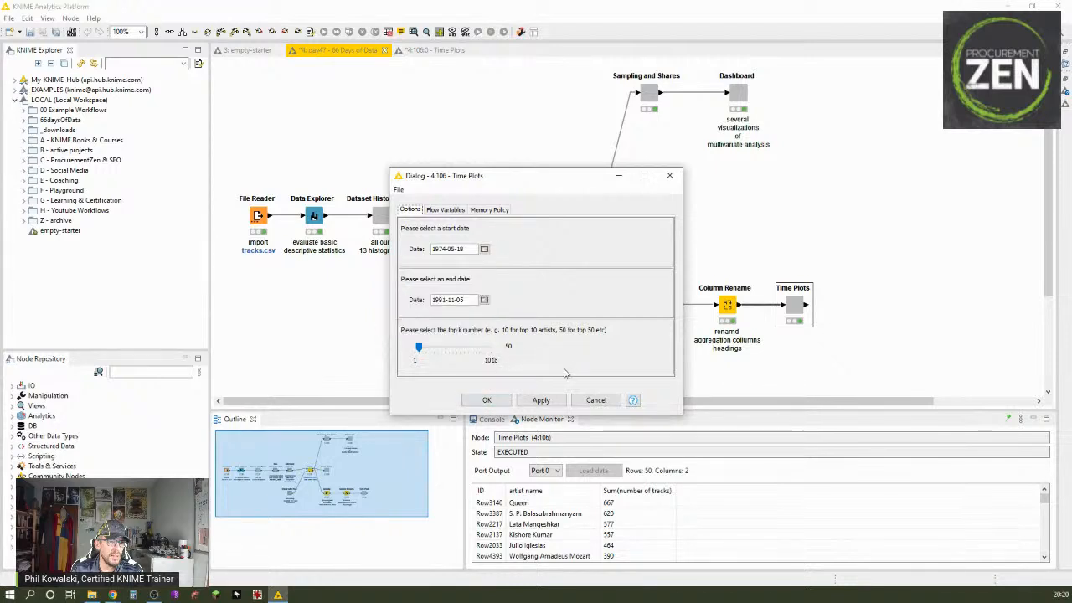
# Step: Set the start date of the Time Plots component to 1969-05-07
pyautogui.click(484, 250)
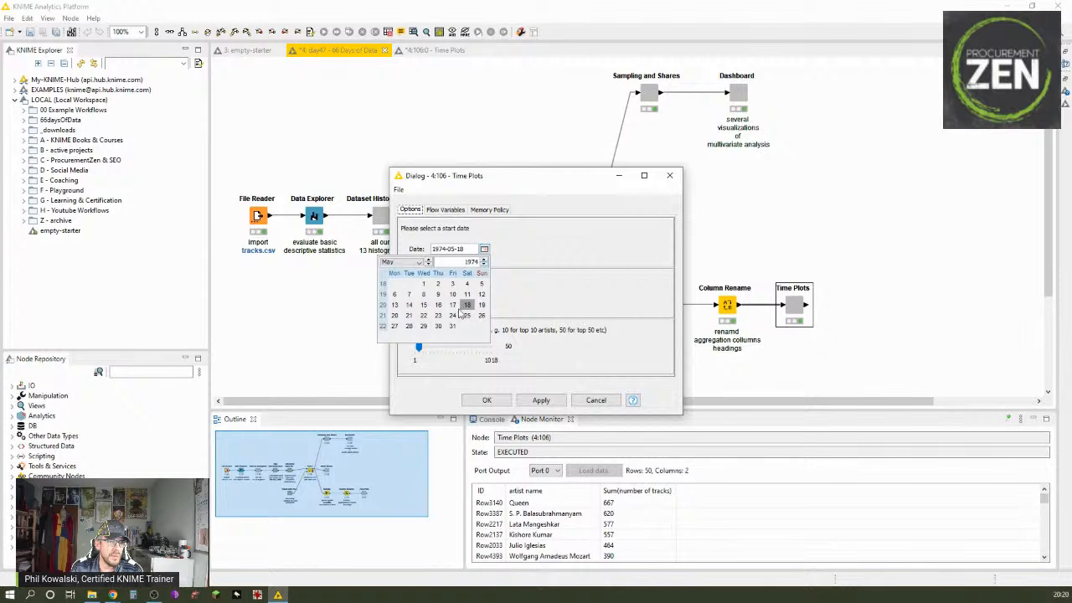
pyautogui.click(483, 264)
pyautogui.click(484, 265)
pyautogui.click(483, 264)
pyautogui.click(483, 265)
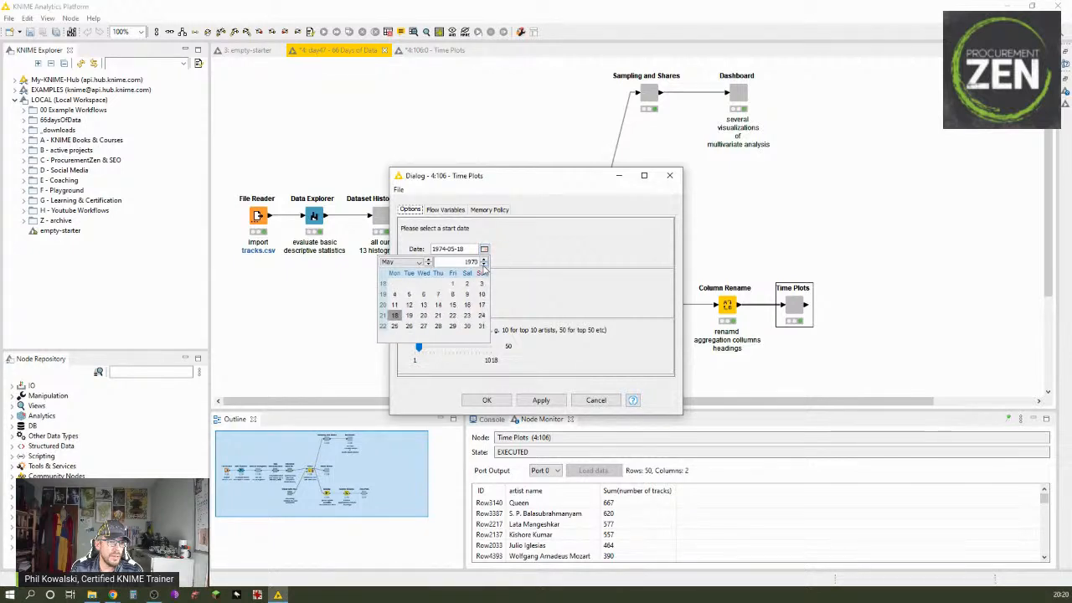
pyautogui.click(483, 265)
pyautogui.click(423, 294)
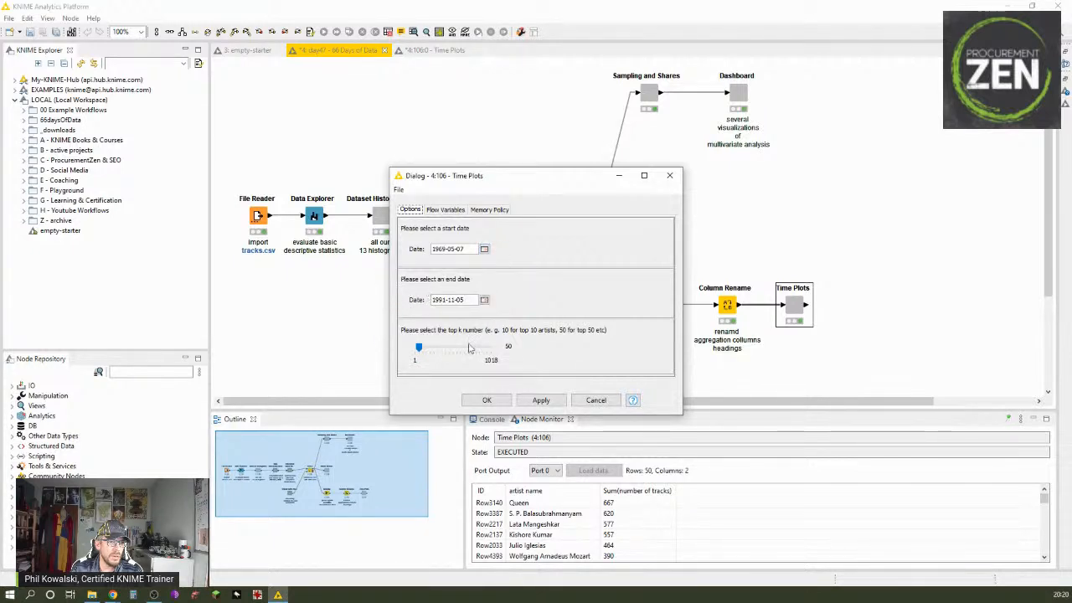
# Step: Set the end date of the Time Plots component to 1987-11-06
pyautogui.click(484, 300)
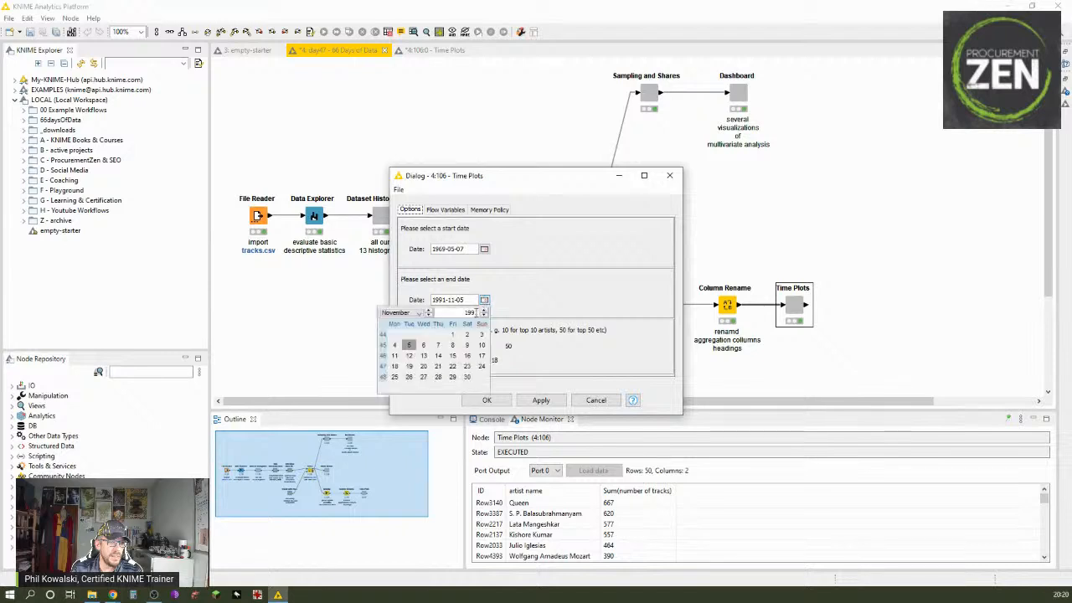
pyautogui.click(483, 316)
pyautogui.click(483, 316)
pyautogui.click(483, 315)
pyautogui.click(483, 316)
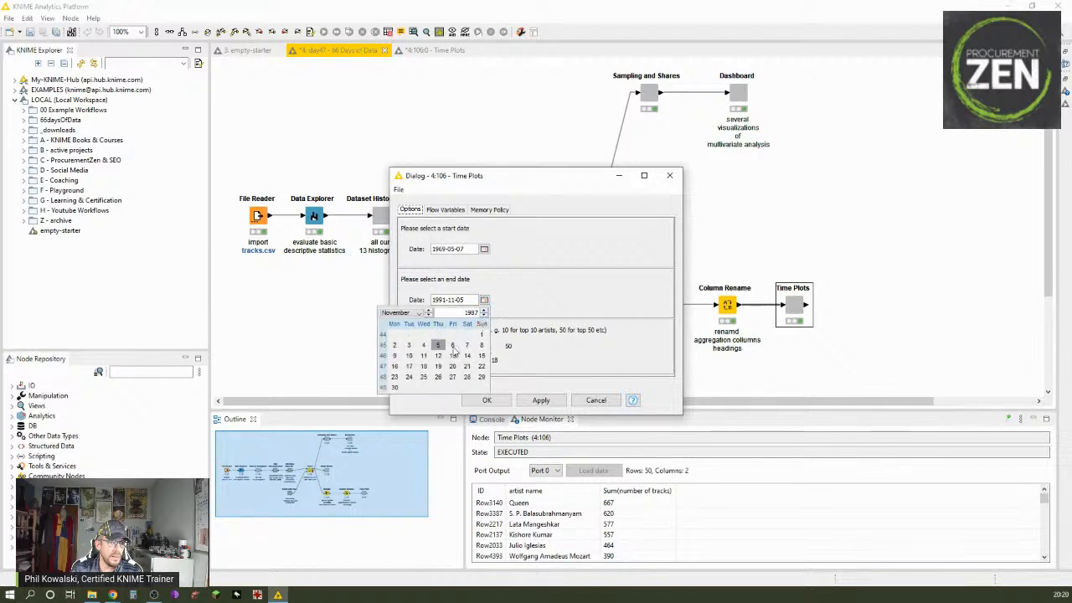
pyautogui.click(453, 344)
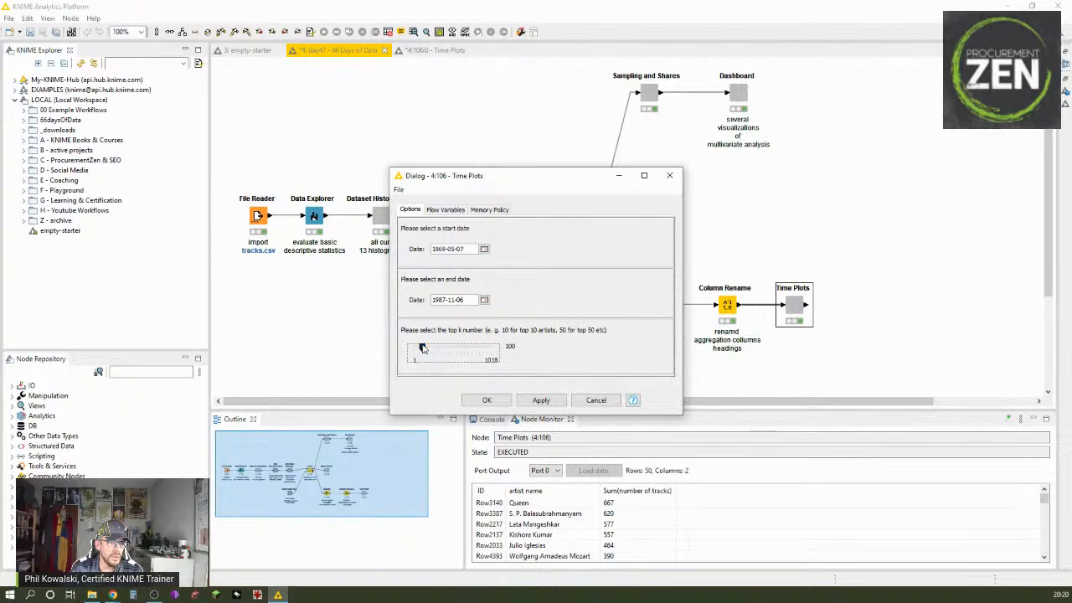
# Step: Set the top k number to 8, apply the Time Plots configuration and close it
pyautogui.moveTo(422, 348); pyautogui.dragTo(416, 349)
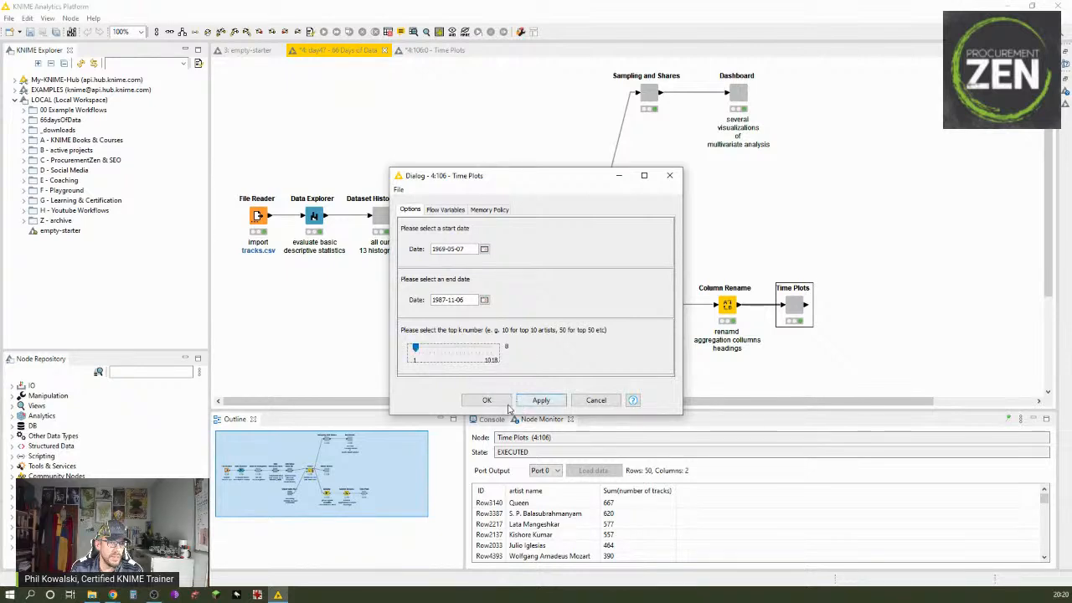
pyautogui.click(541, 400)
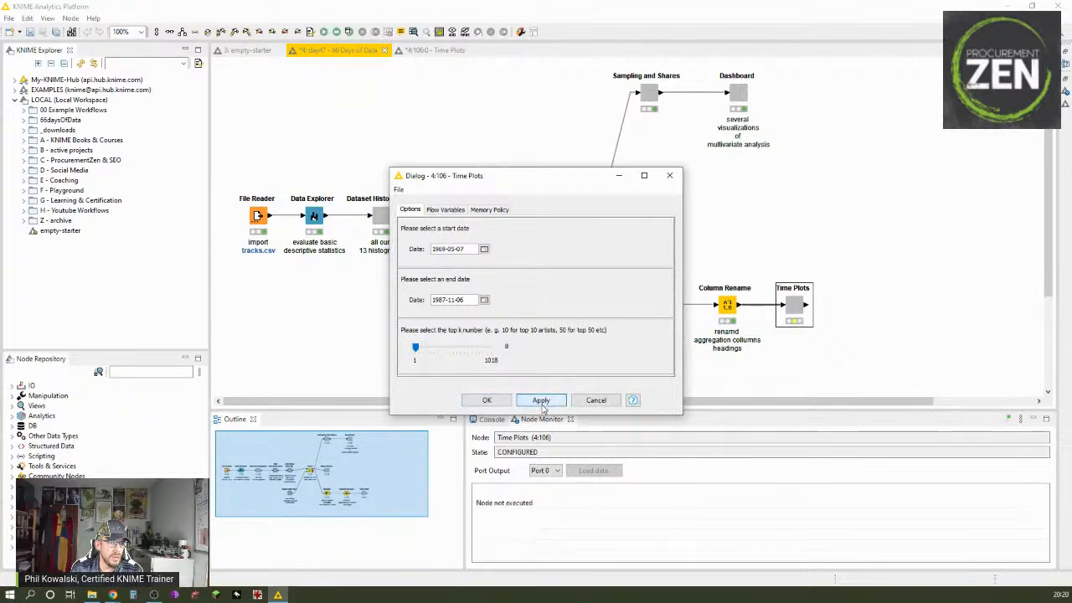
pyautogui.click(503, 403)
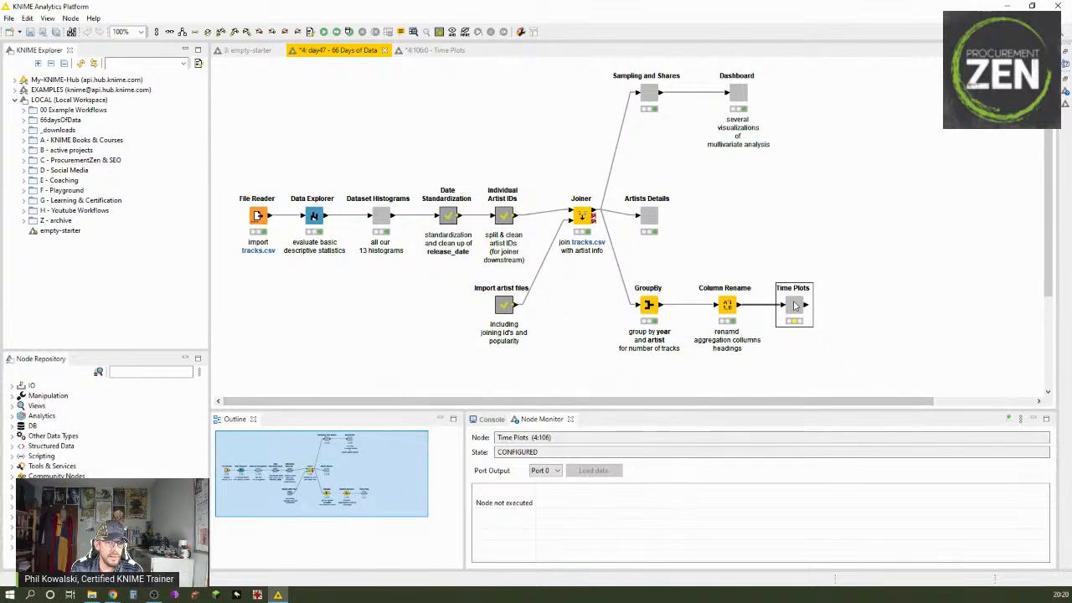
# Step: Execute the Time Plots component with its view, check the top artists table and its subtitle, and close the view
pyautogui.rightClick(807, 315)
pyautogui.click(810, 316)
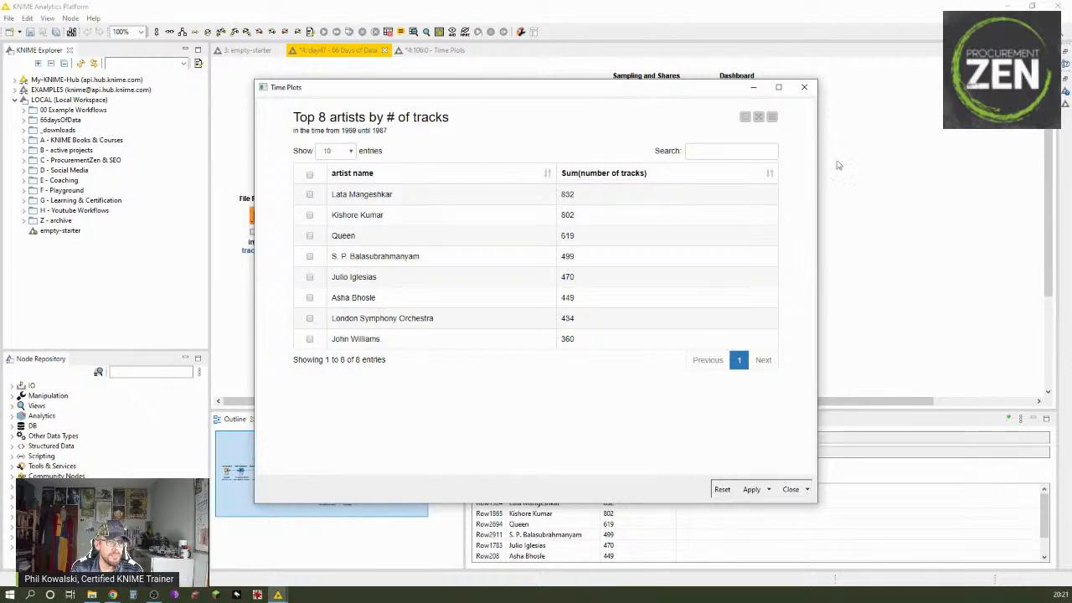
pyautogui.click(803, 87)
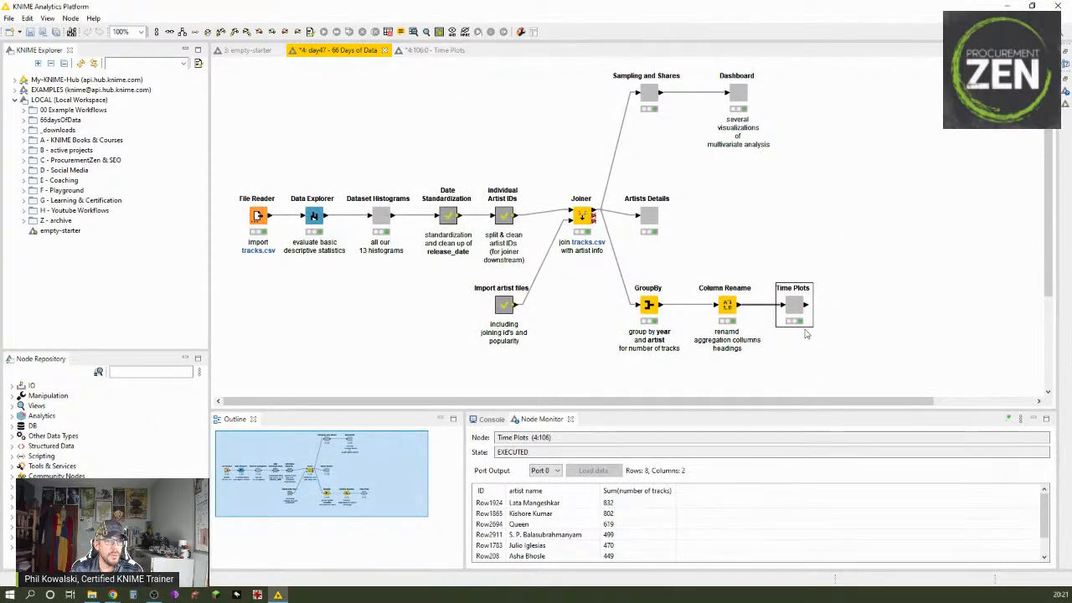
# Step: Recheck the Time Plots component's date and top k options and leave them unchanged
pyautogui.rightClick(802, 300)
pyautogui.click(819, 289)
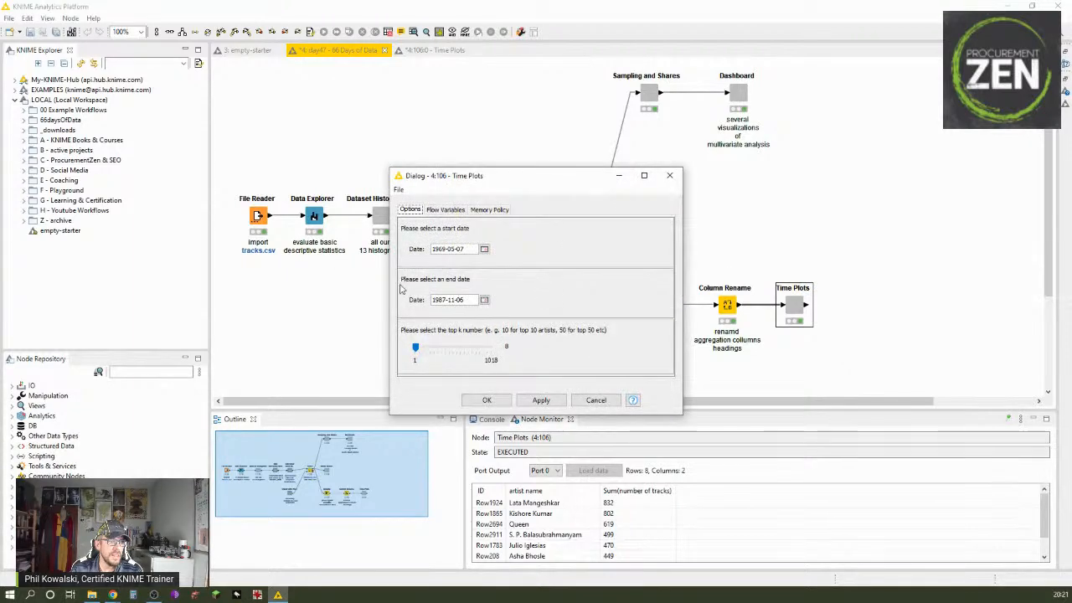
pyautogui.click(618, 401)
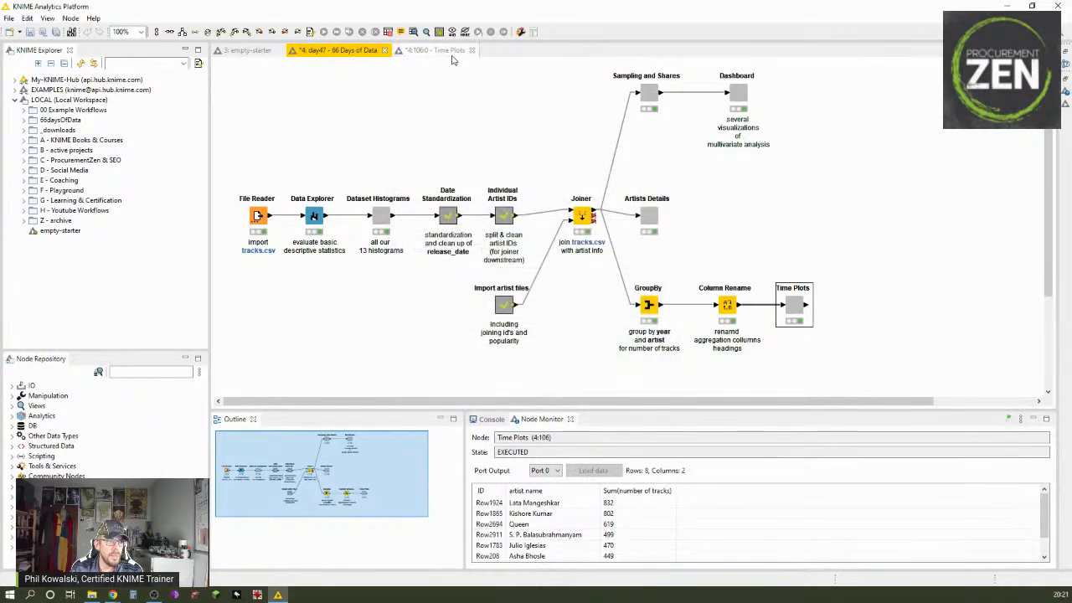
# Step: Go back to the Time Plots component's inner workflow and search the node repository for "configu"
pyautogui.click(434, 50)
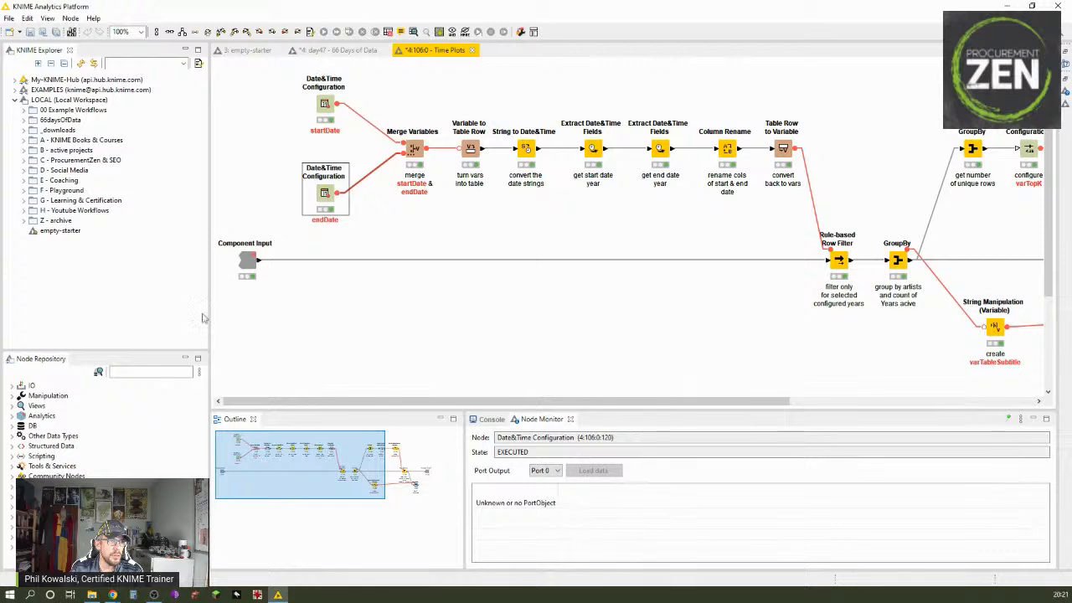
pyautogui.click(118, 373)
pyautogui.write('co')
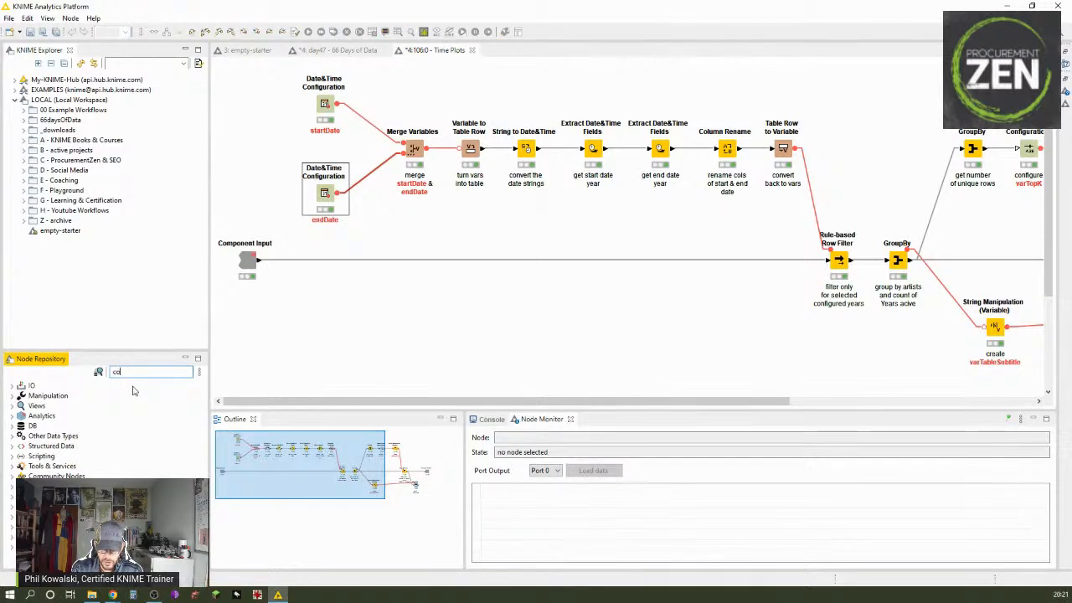
pyautogui.write('nfigu')
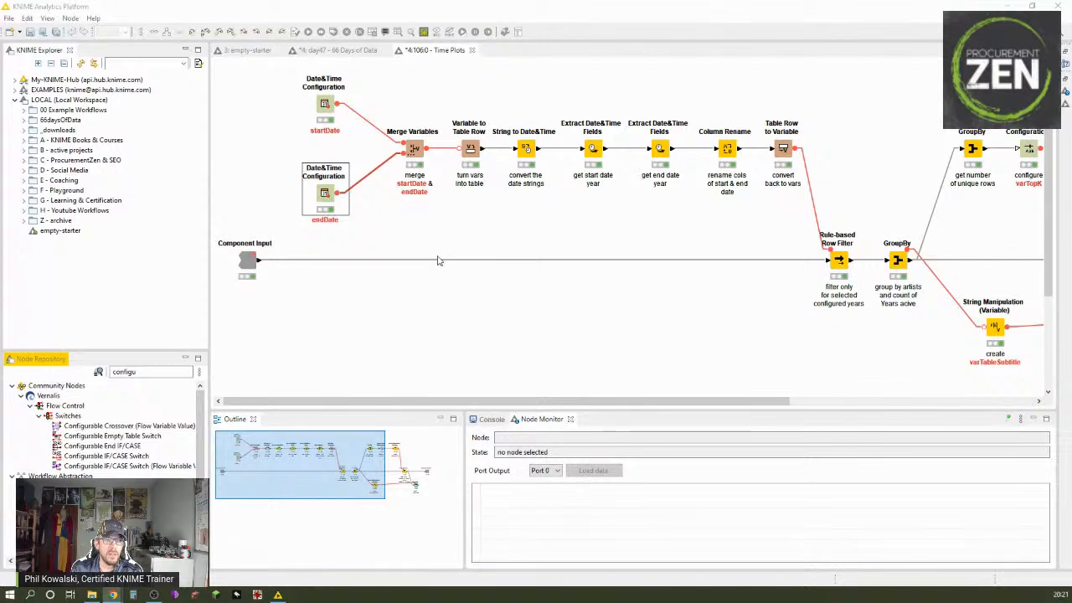
# Step: Inspect the Merge Variables node's settings and the startDate and endDate values in its merged variables output
pyautogui.doubleClick(412, 157)
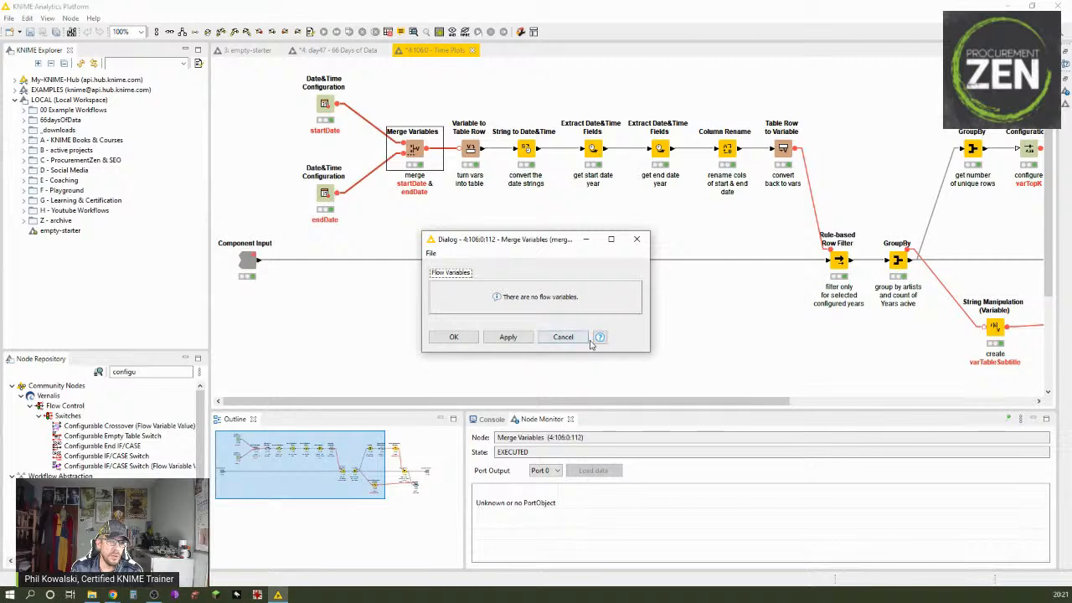
pyautogui.click(559, 338)
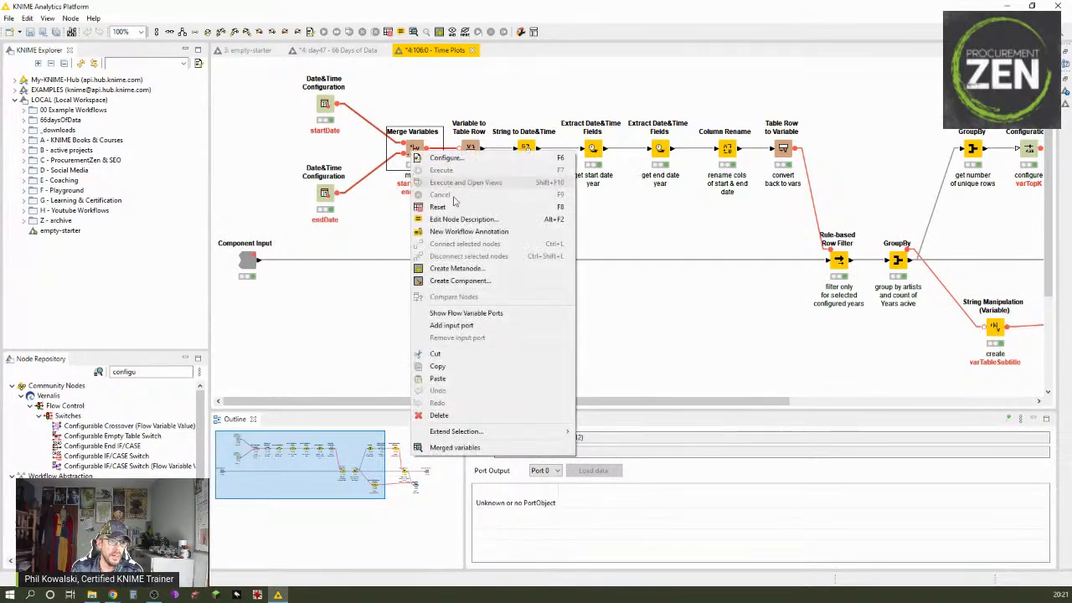
pyautogui.rightClick(411, 152)
pyautogui.click(480, 448)
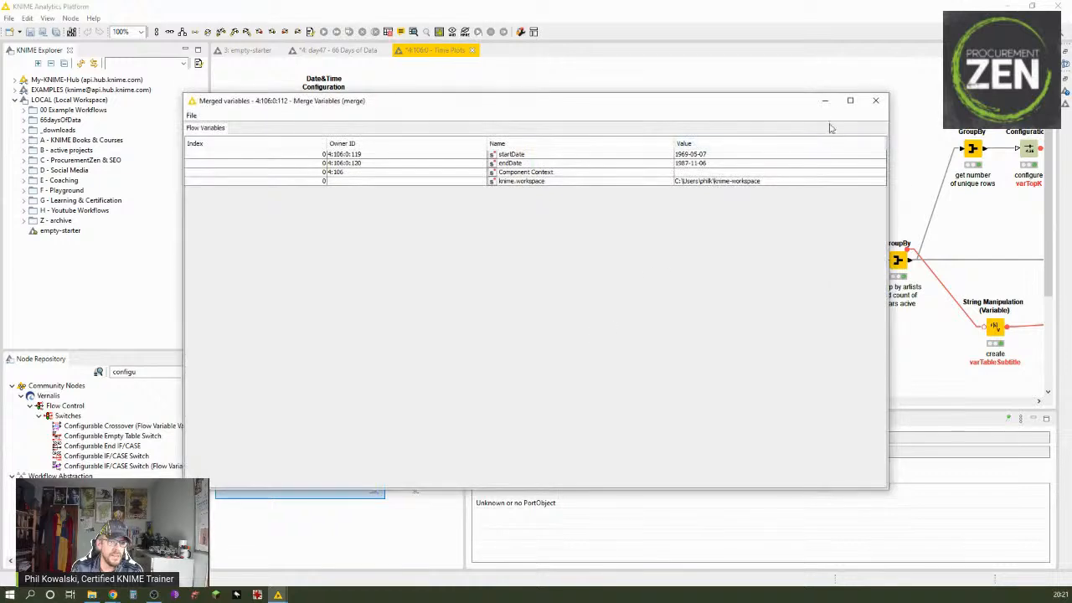
pyautogui.click(763, 155)
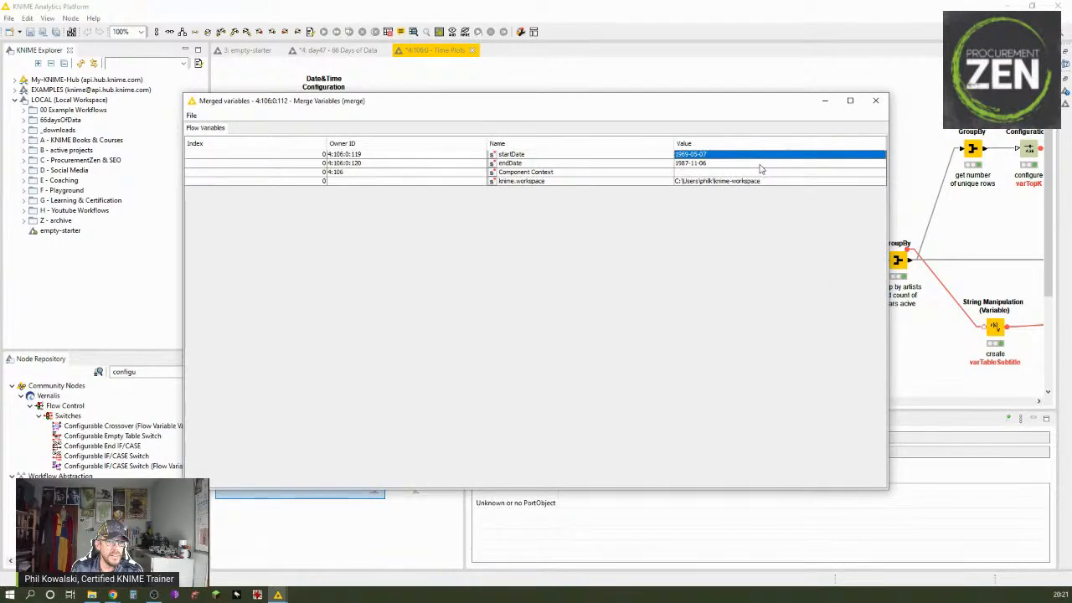
pyautogui.click(759, 164)
pyautogui.click(875, 101)
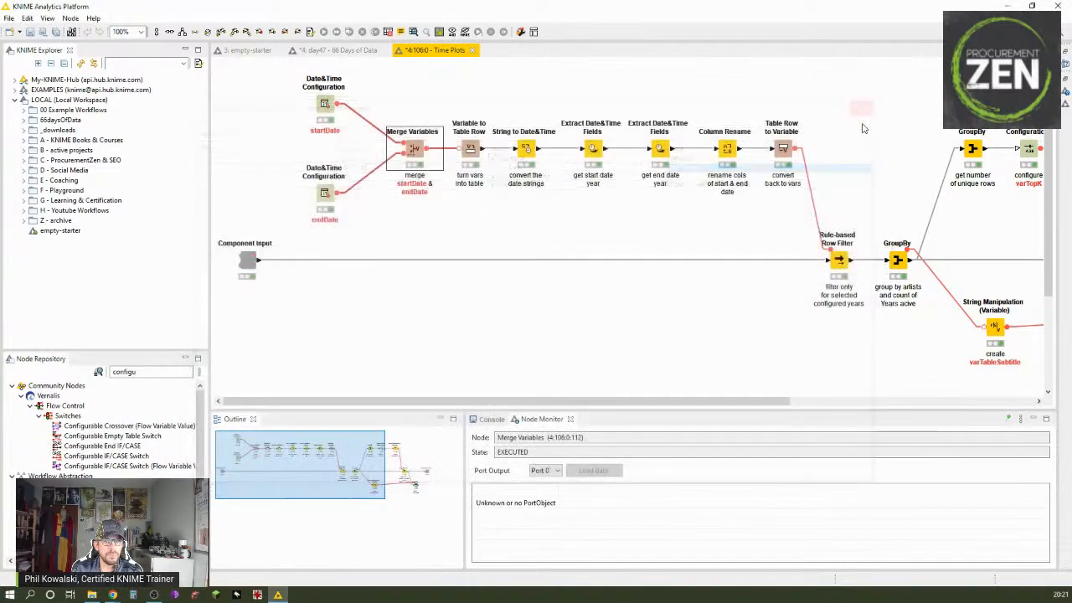
# Step: Check the Variable to Table Row node's output and review the column and date format settings of the String to Date&Time node
pyautogui.click(474, 150)
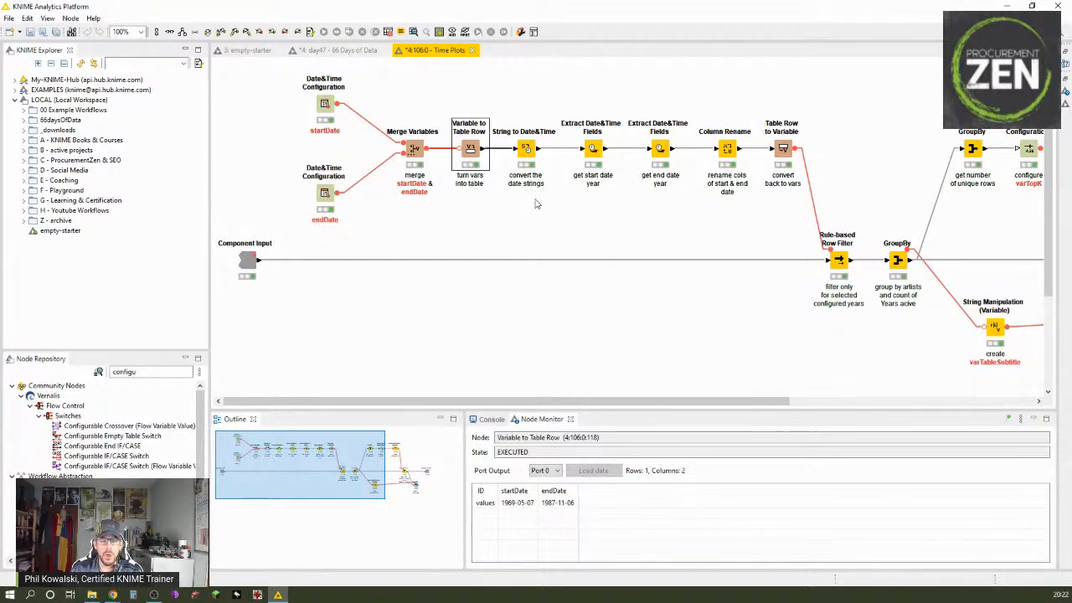
pyautogui.doubleClick(525, 149)
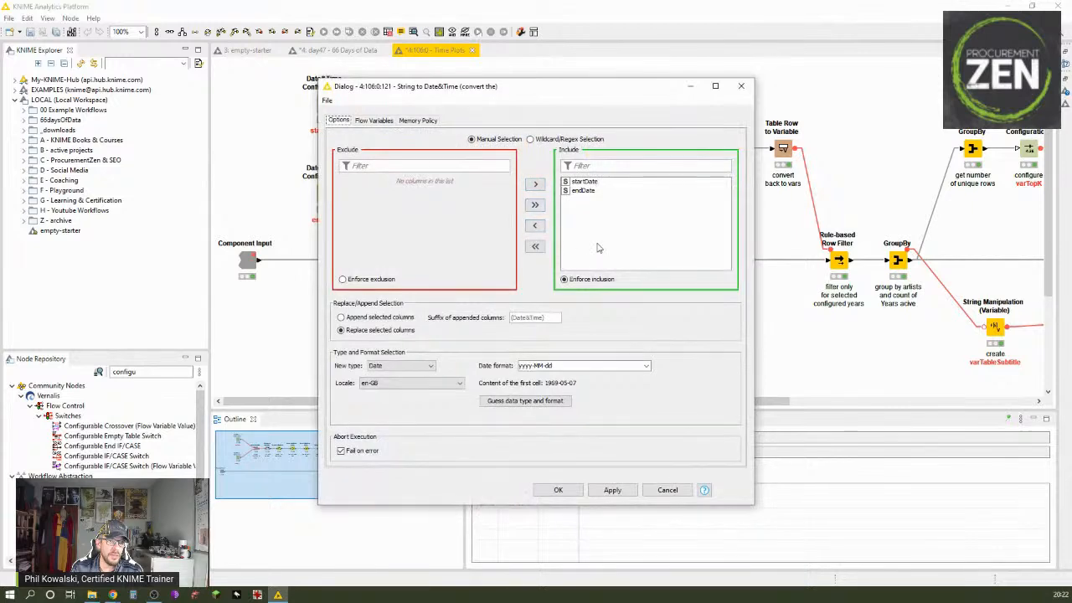
pyautogui.moveTo(425, 87); pyautogui.dragTo(599, 68)
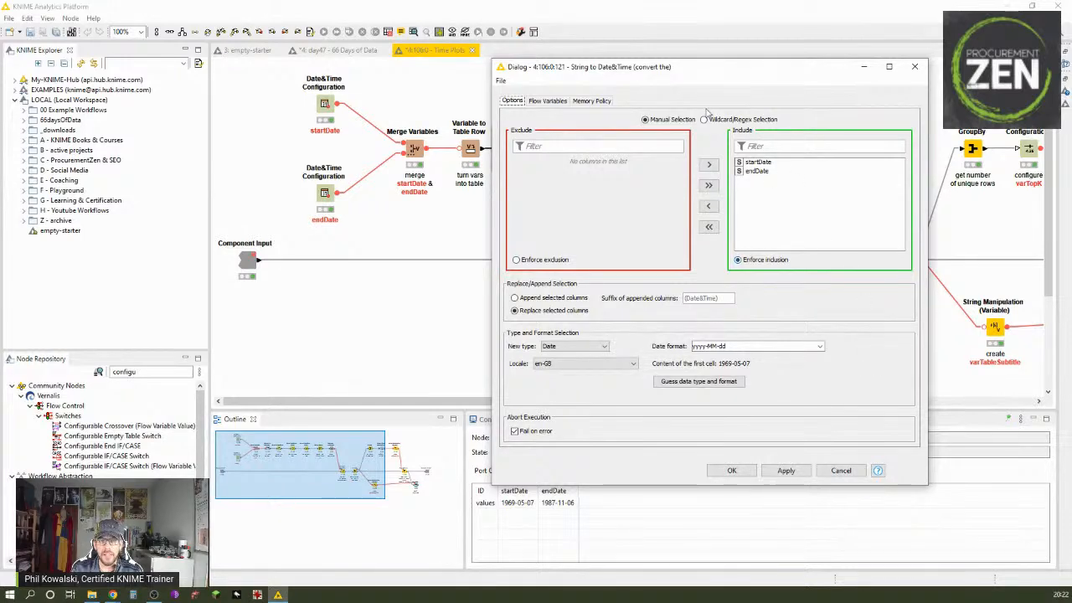
pyautogui.moveTo(701, 69); pyautogui.dragTo(594, 210)
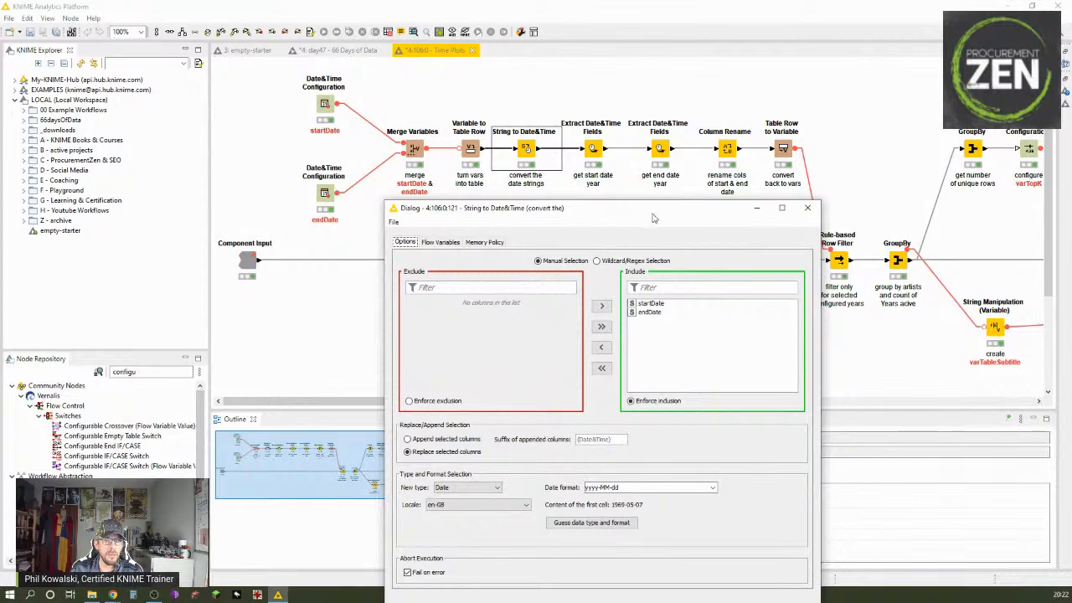
pyautogui.moveTo(652, 210); pyautogui.dragTo(719, 58)
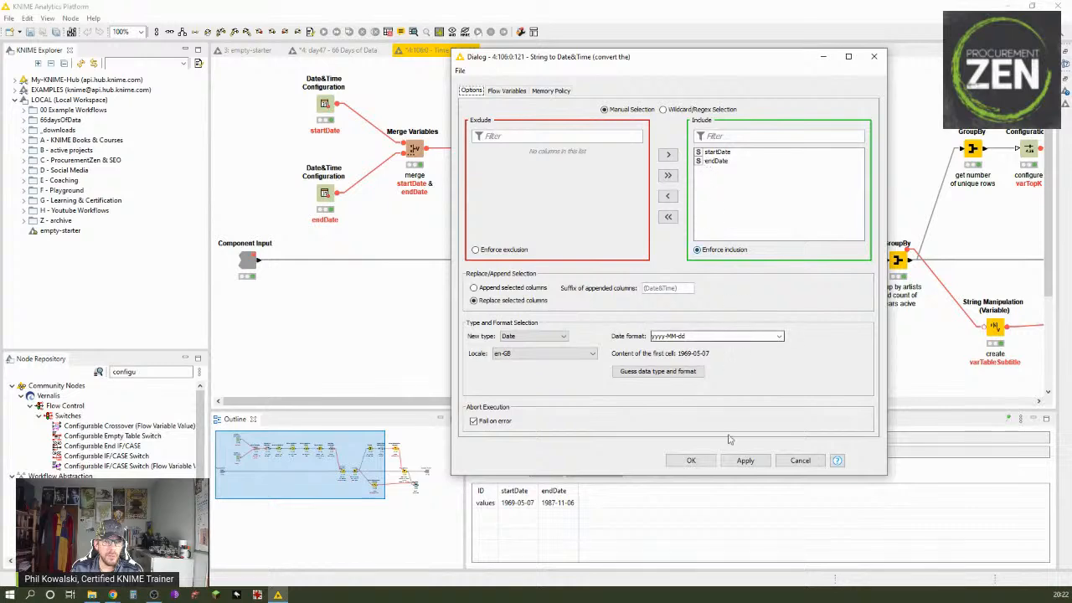
pyautogui.click(700, 461)
pyautogui.click(637, 336)
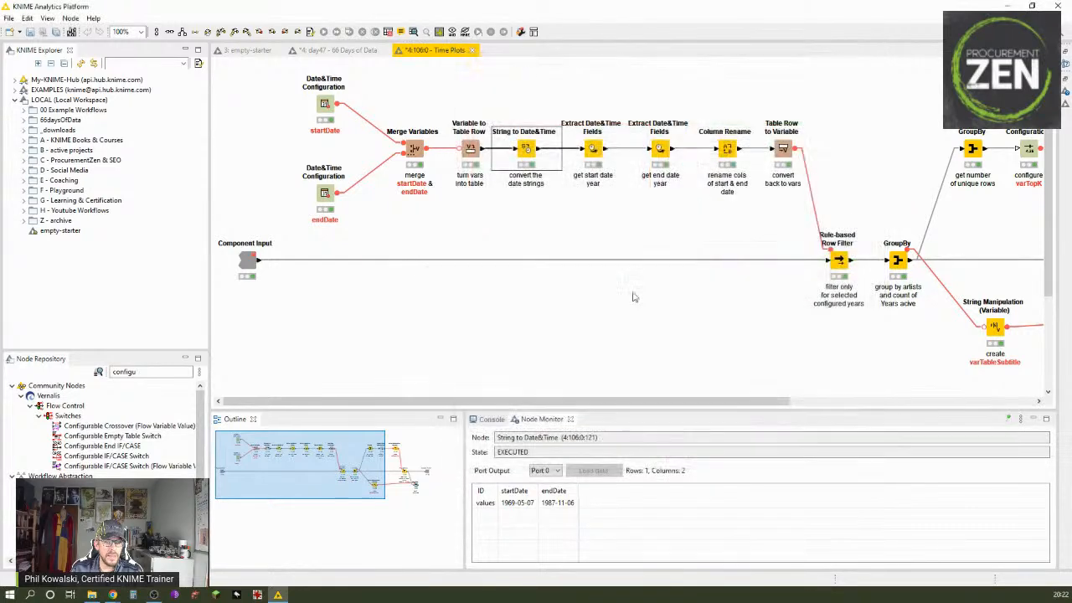
# Step: View the String to Date&Time node's output table and check the column types of startDate and endDate
pyautogui.rightClick(521, 151)
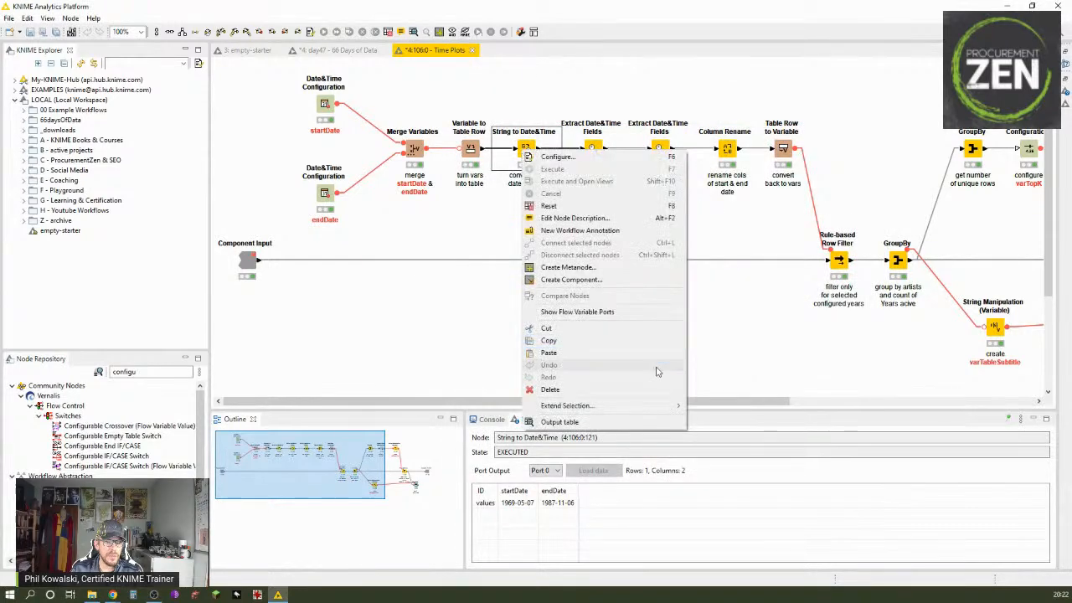
pyautogui.click(631, 422)
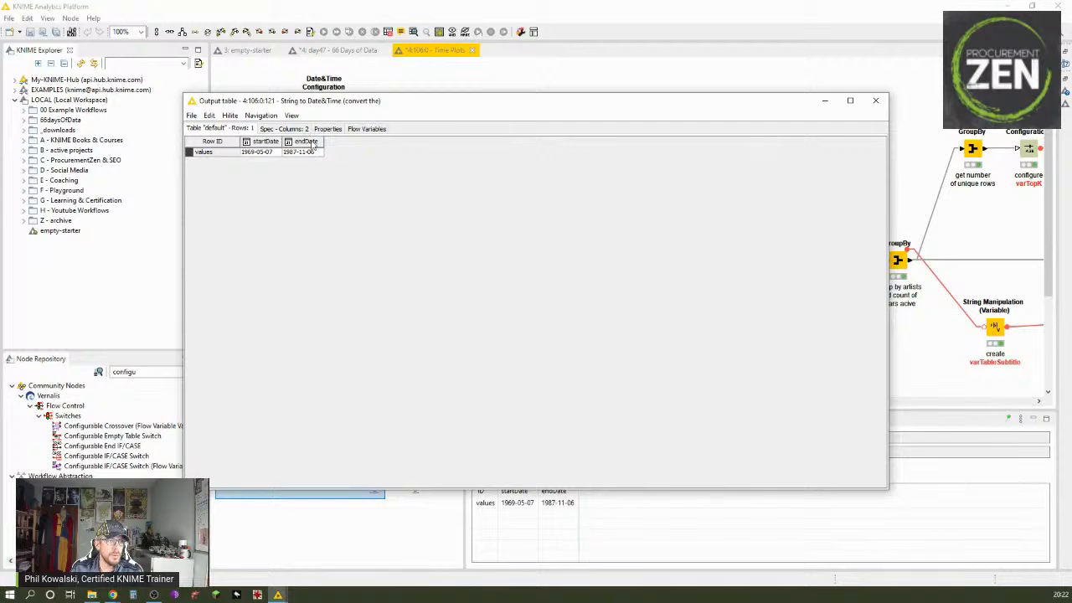
pyautogui.click(874, 100)
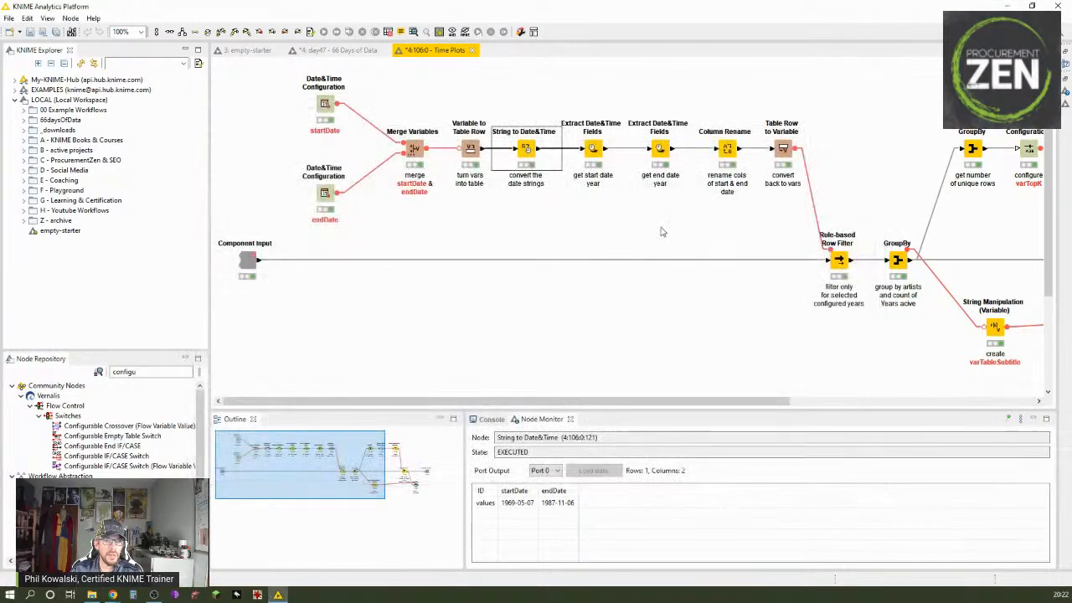
# Step: Review the date column and extracted date fields in the start date Extract Date&Time Fields node, keeping its settings
pyautogui.doubleClick(592, 149)
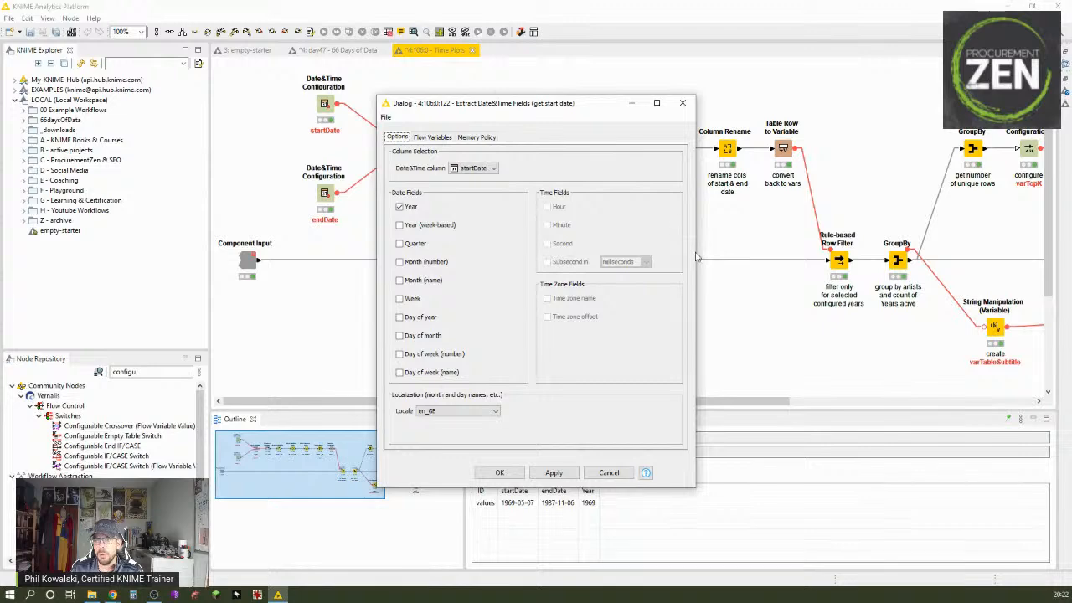
pyautogui.moveTo(573, 105); pyautogui.dragTo(640, 189)
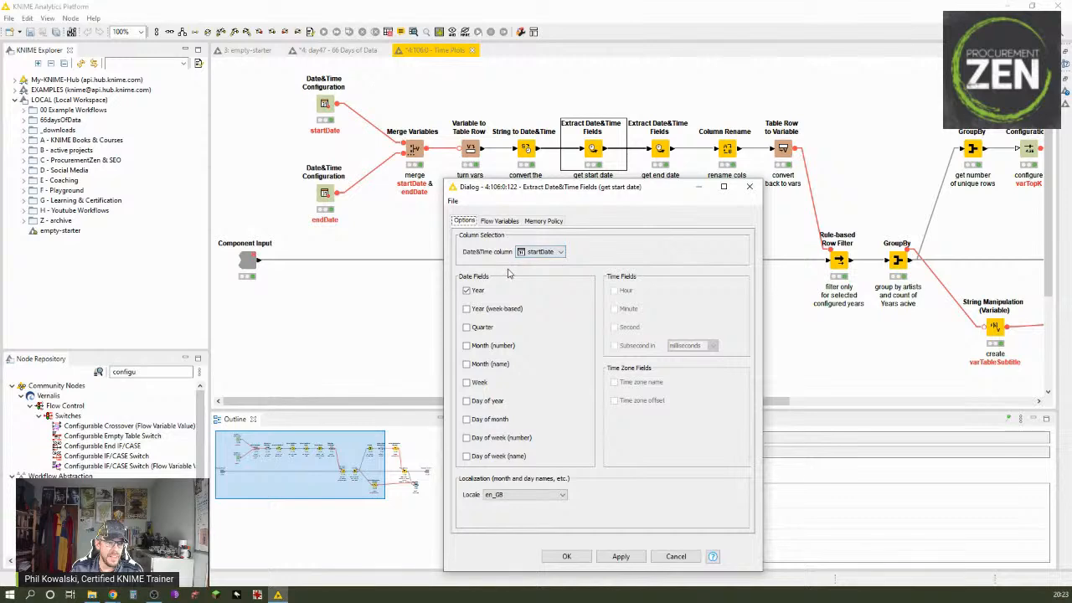
pyautogui.click(569, 556)
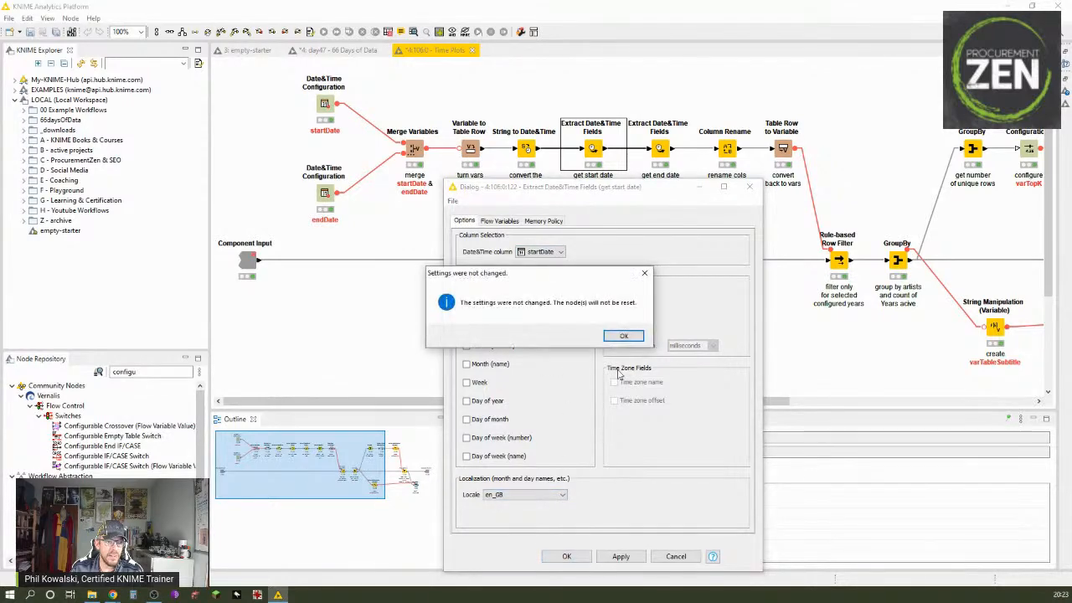
pyautogui.click(624, 335)
# Step: Review the end date Extract Date&Time Fields node's settings and examine the year columns in its output table
pyautogui.click(655, 157)
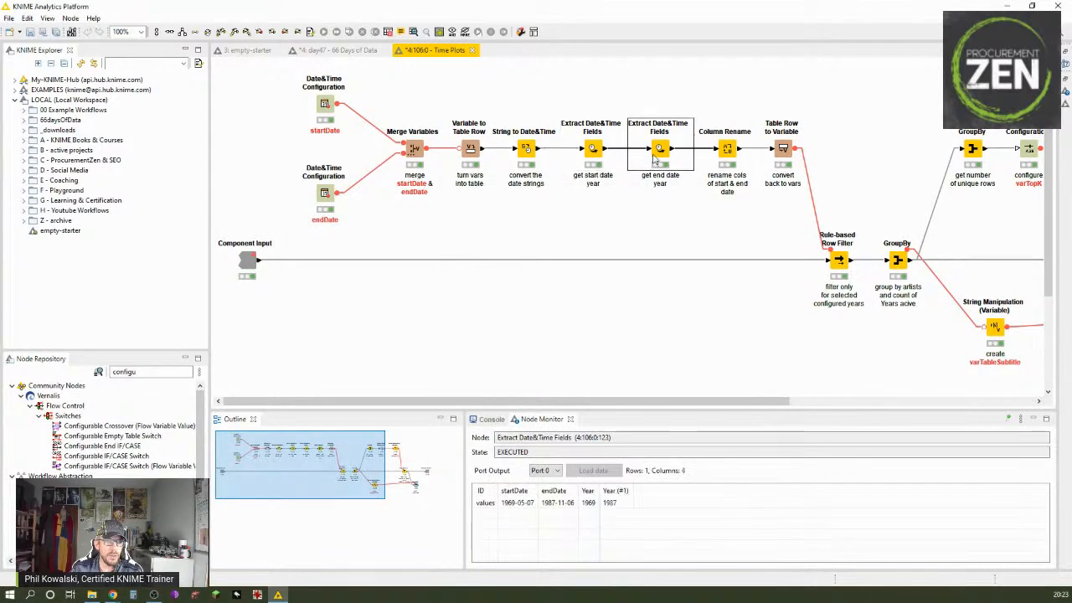
pyautogui.doubleClick(658, 151)
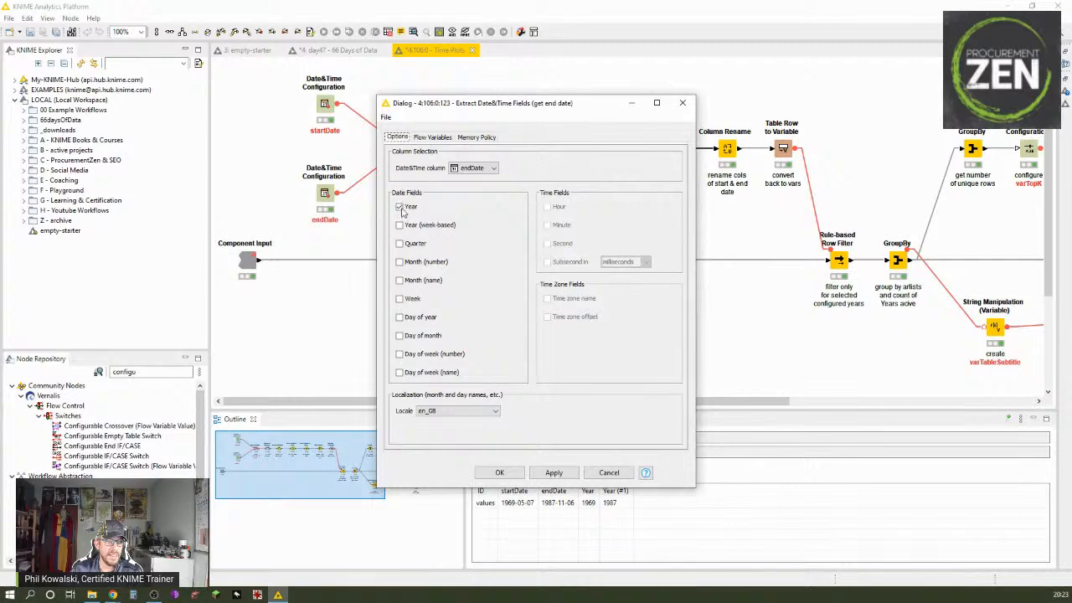
pyautogui.click(611, 473)
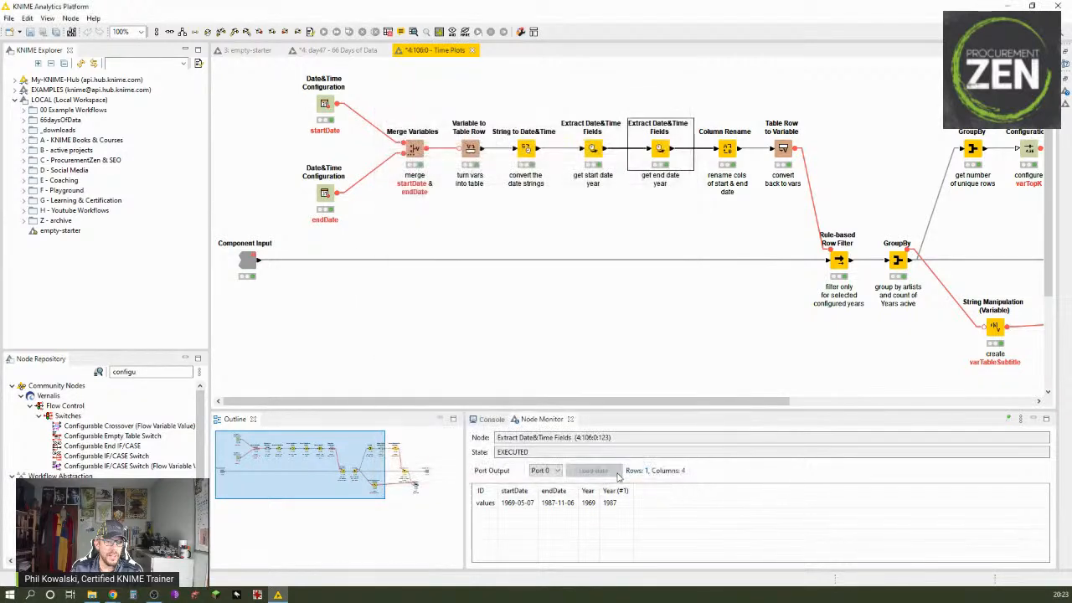
pyautogui.rightClick(659, 151)
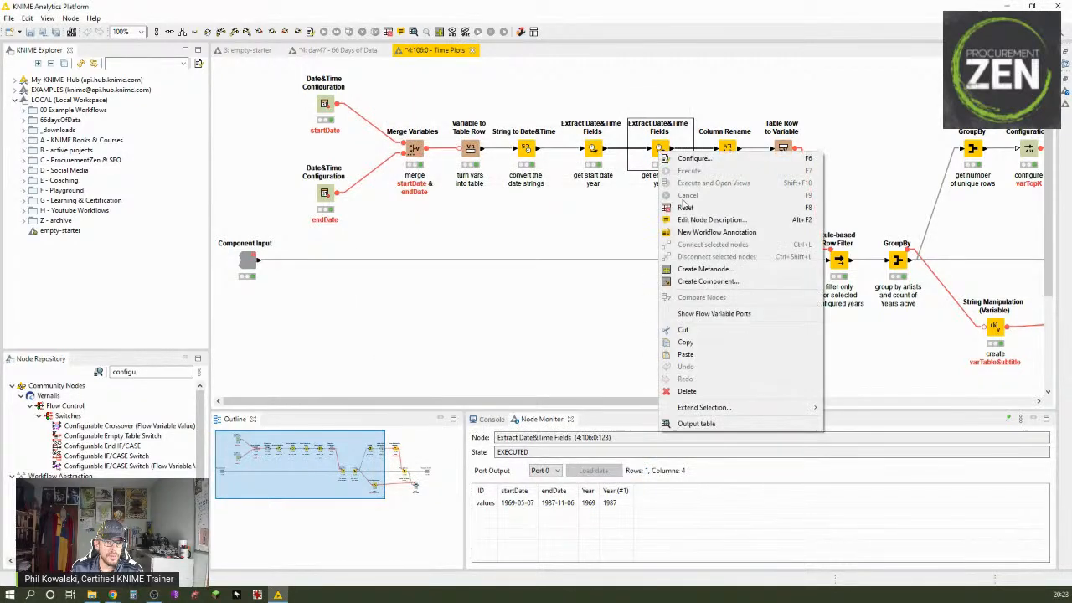
pyautogui.click(717, 424)
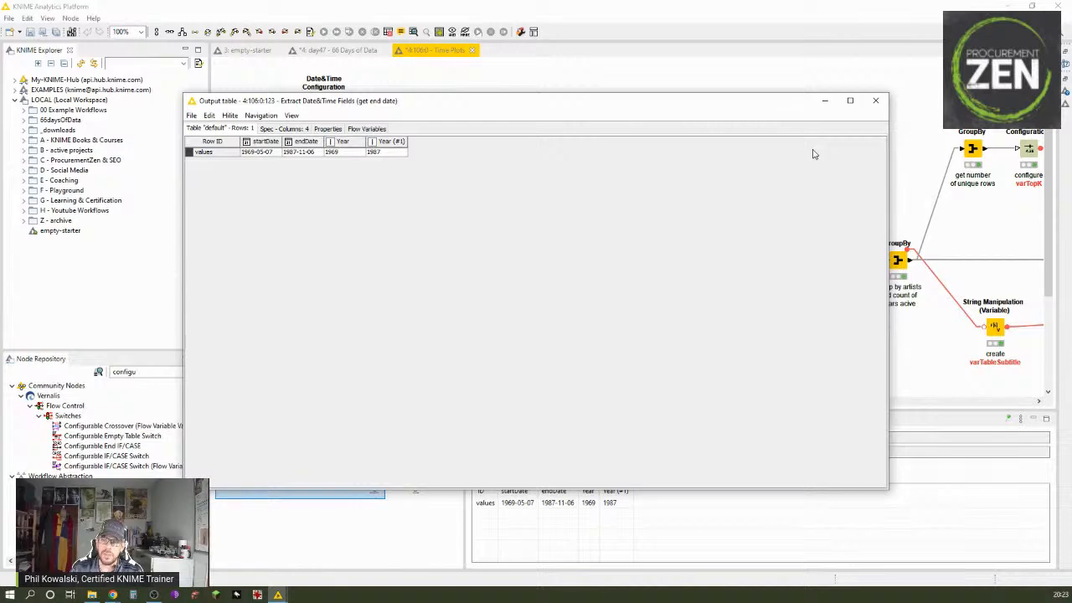
pyautogui.click(874, 101)
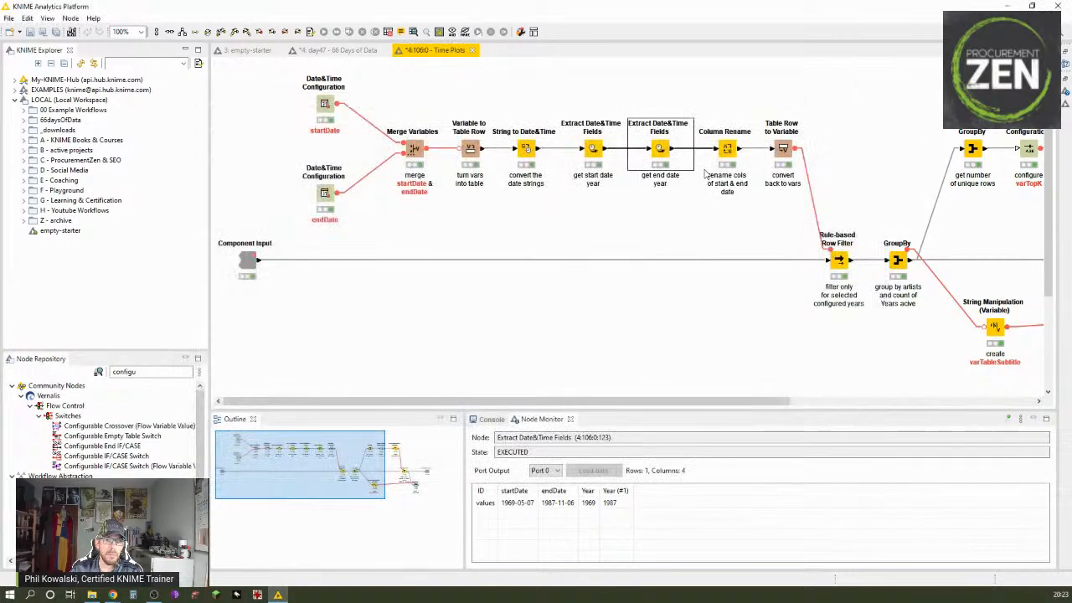
# Step: Review how the Column Rename node renames the two year columns and keep its settings
pyautogui.doubleClick(728, 155)
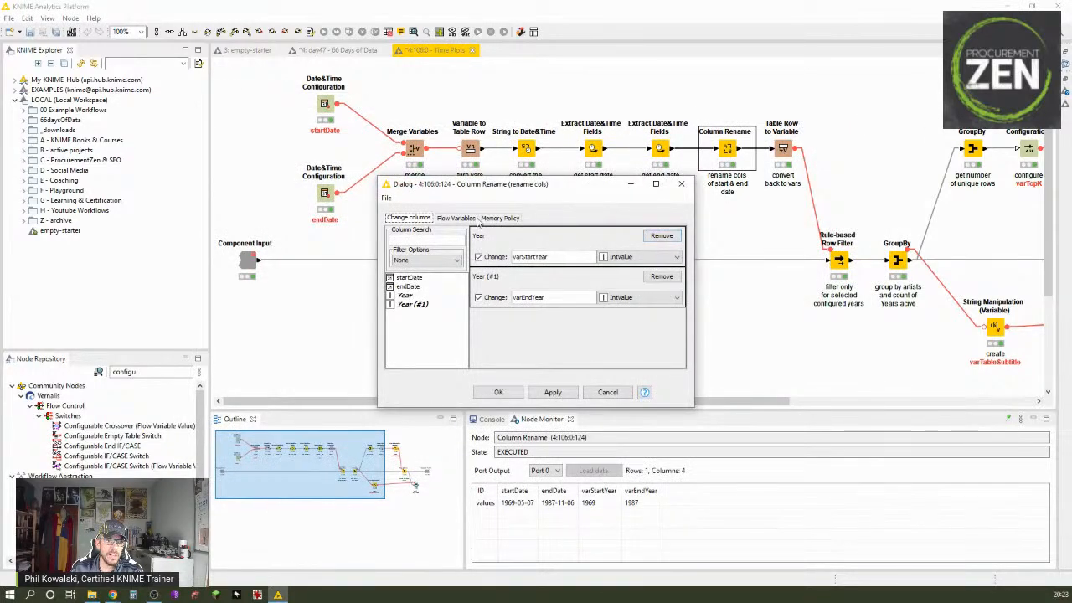
pyautogui.click(558, 259)
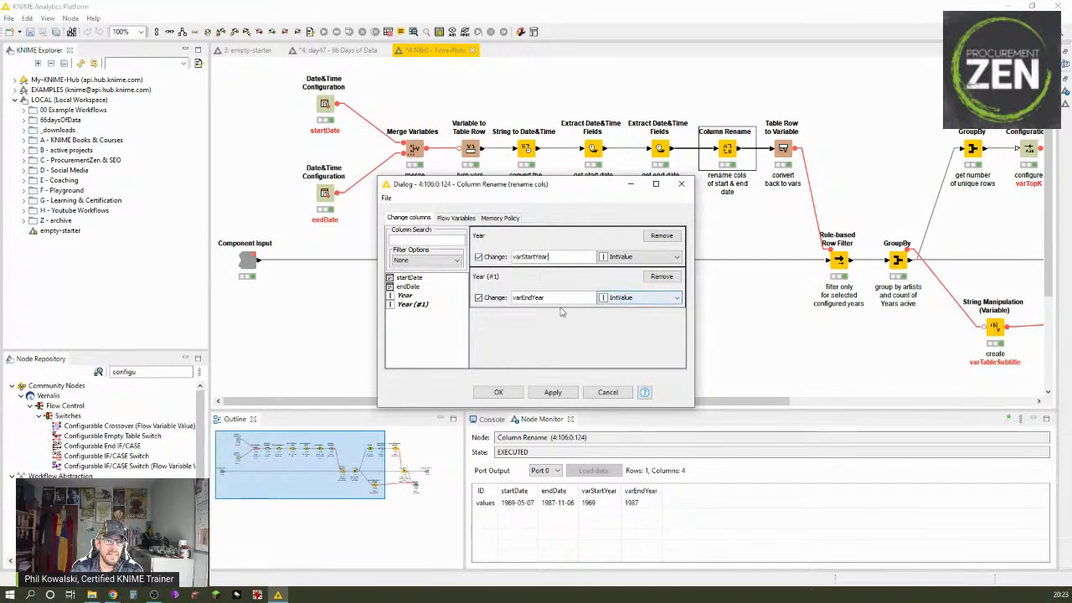
pyautogui.click(507, 390)
pyautogui.click(623, 335)
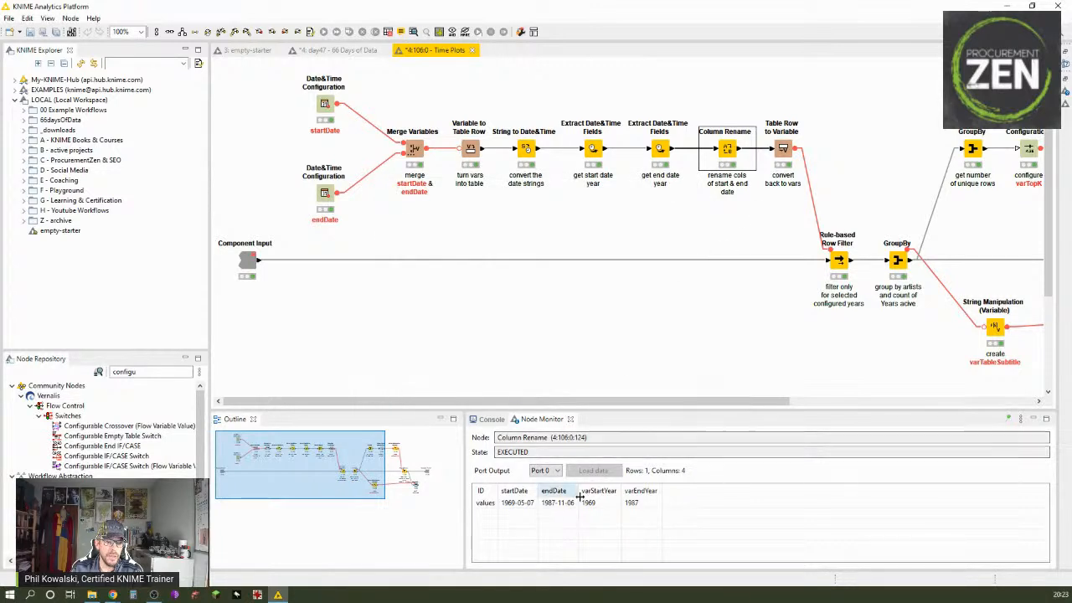
# Step: Review the missing value handling and included columns of the Table Row to Variable node, keeping its settings
pyautogui.doubleClick(782, 149)
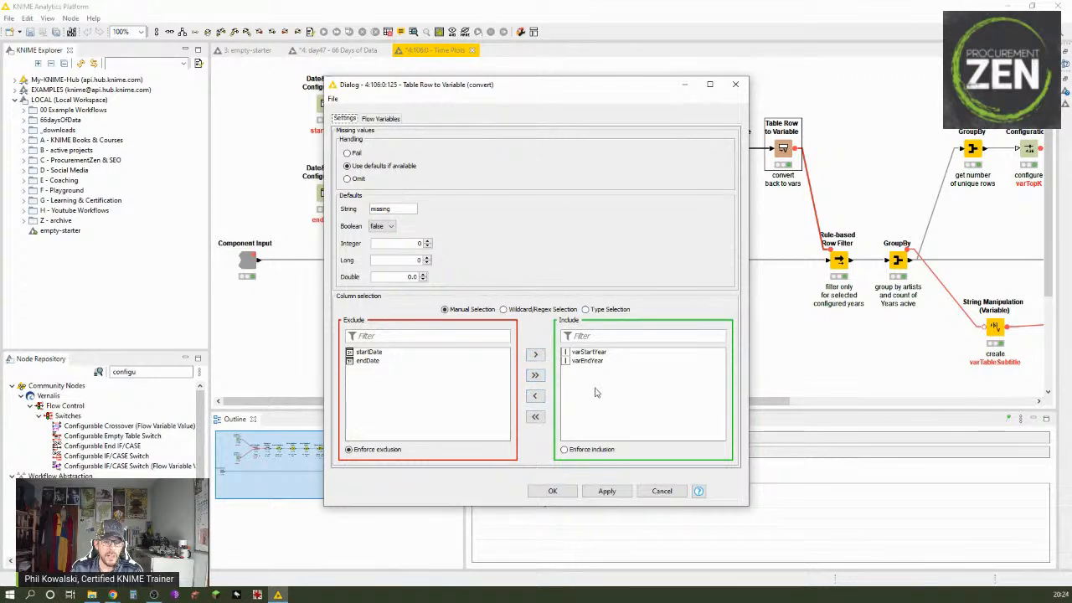
pyautogui.click(559, 493)
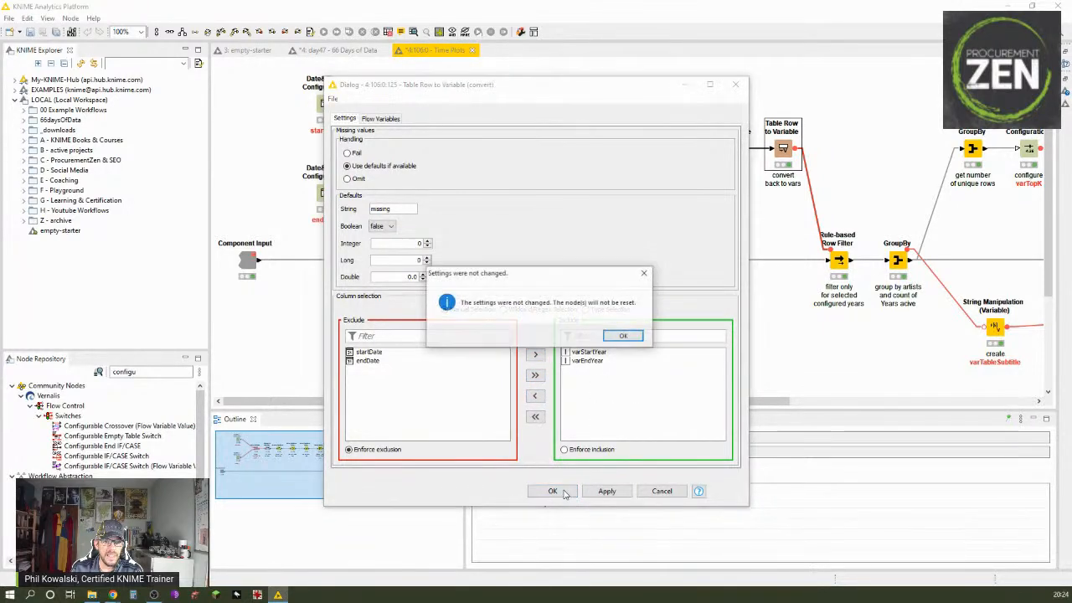
pyautogui.click(623, 337)
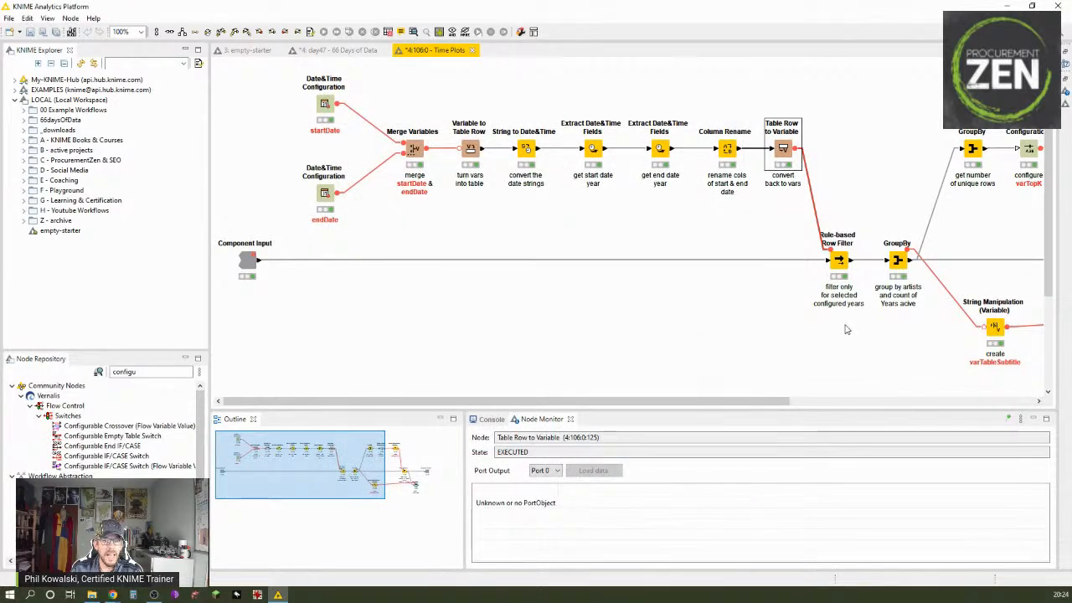
# Step: Examine the Table Row to Variable node's variables output, comparing the date variables with varStartYear and varEndYear
pyautogui.rightClick(783, 162)
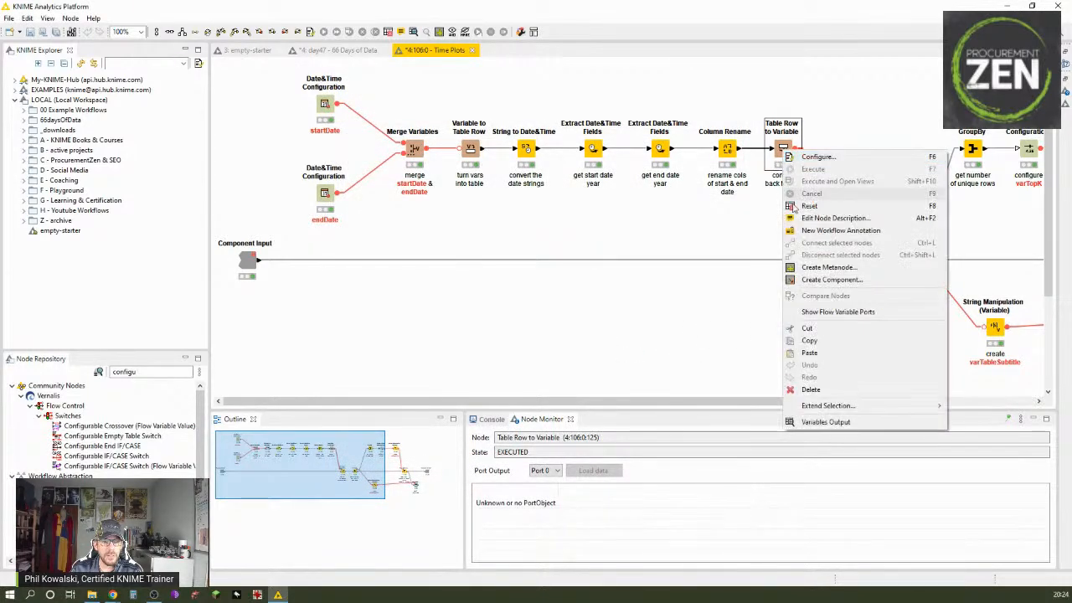
pyautogui.click(837, 407)
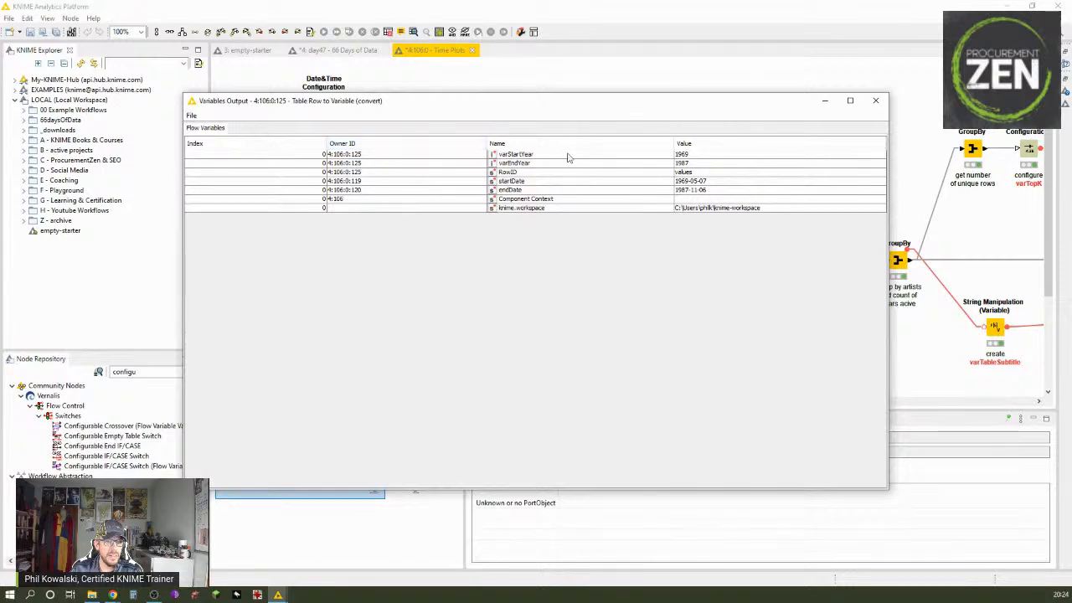
pyautogui.click(615, 174)
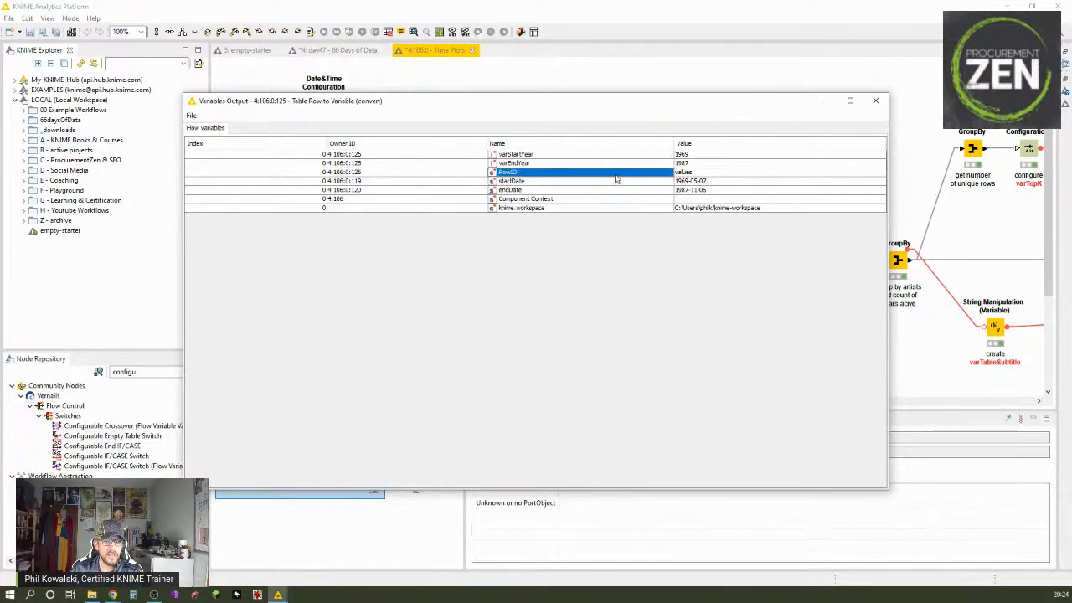
pyautogui.click(690, 181)
pyautogui.click(692, 191)
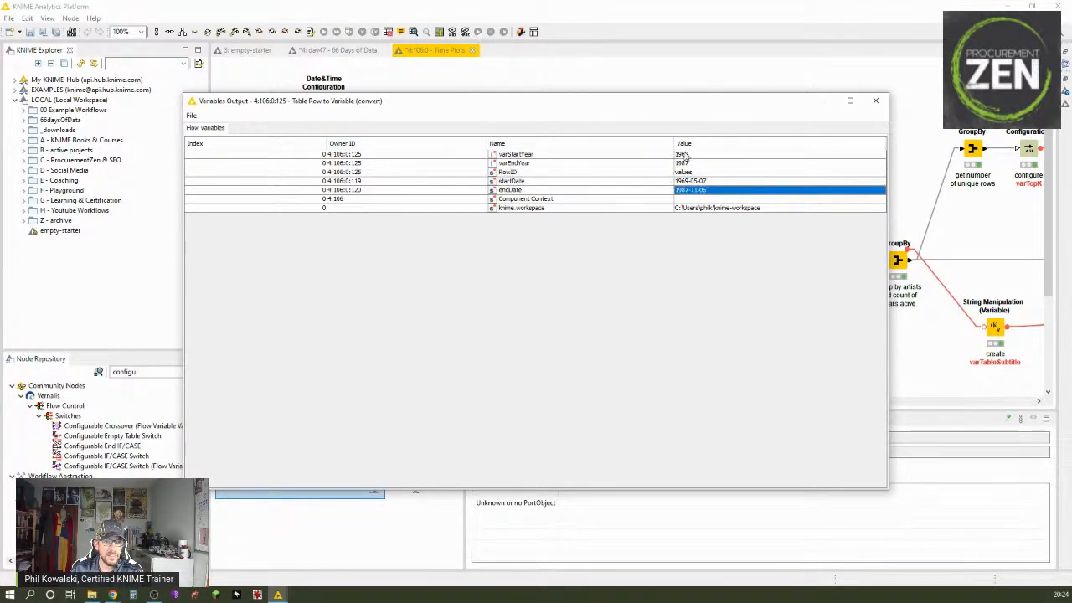
pyautogui.click(691, 163)
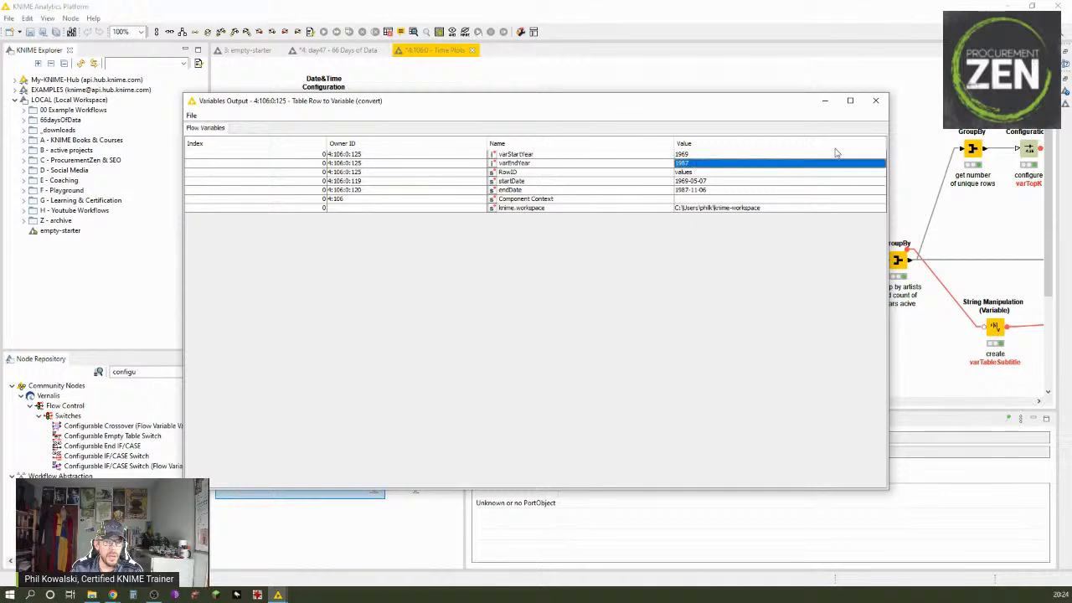
pyautogui.click(874, 101)
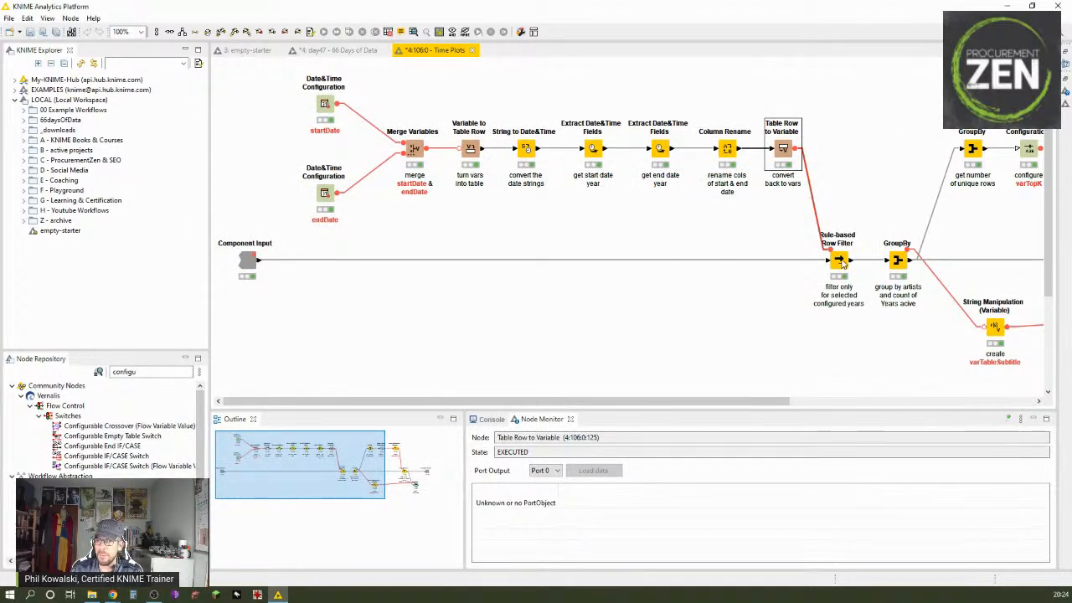
# Step: Review the Rule-based Row Filter's expression comparing Year with varStartYear and varEndYear, and keep its settings
pyautogui.doubleClick(838, 262)
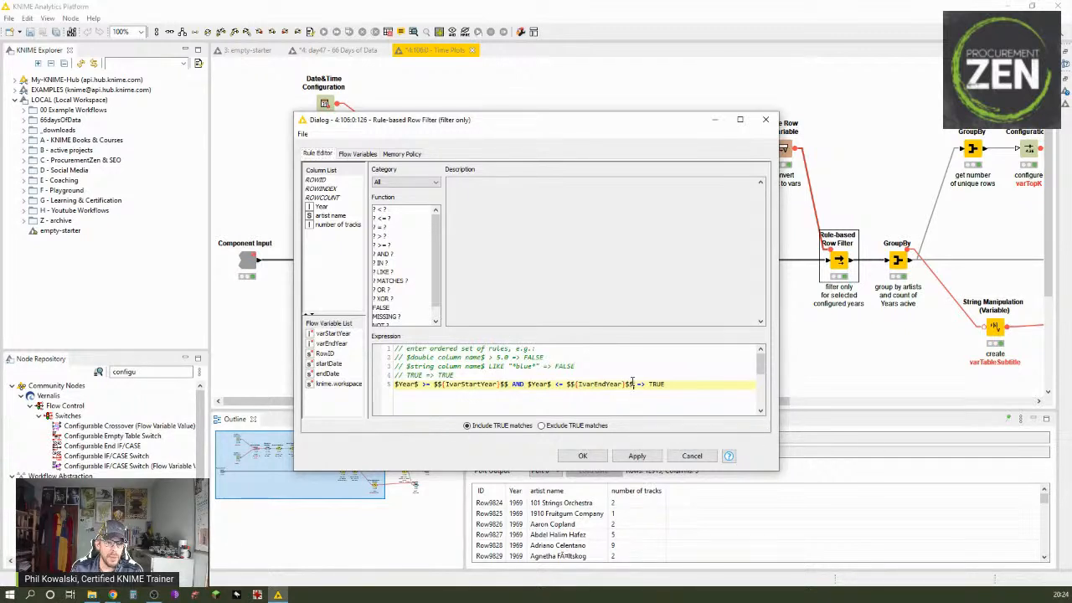
pyautogui.moveTo(634, 383); pyautogui.dragTo(396, 384)
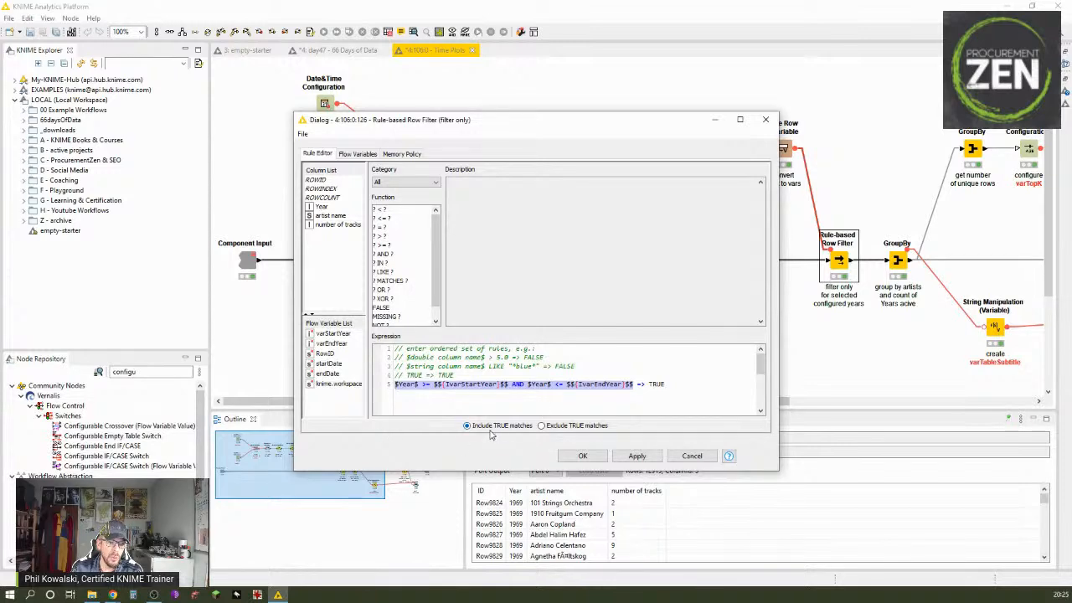
pyautogui.click(595, 458)
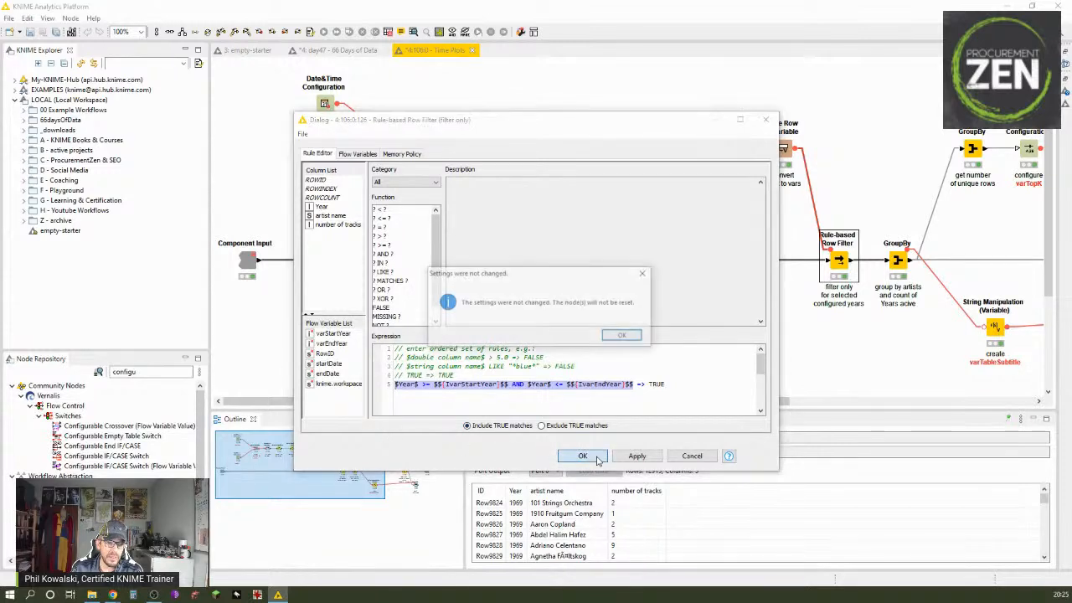
pyautogui.click(621, 335)
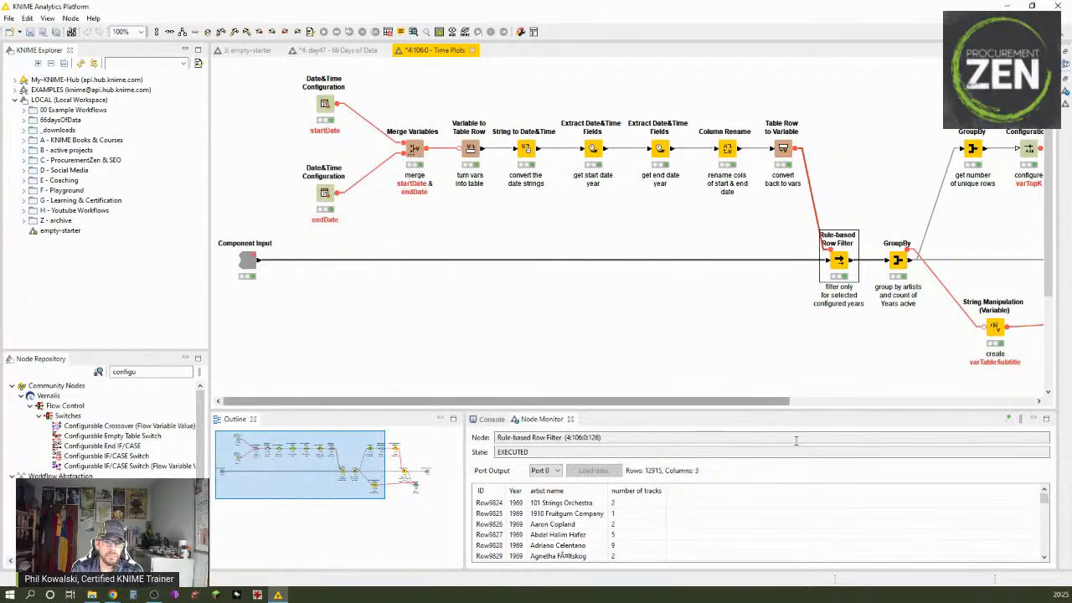
# Step: Examine the Rule-based Row Filter's filtered output table, widening the Year column and looking through the rows
pyautogui.rightClick(839, 260)
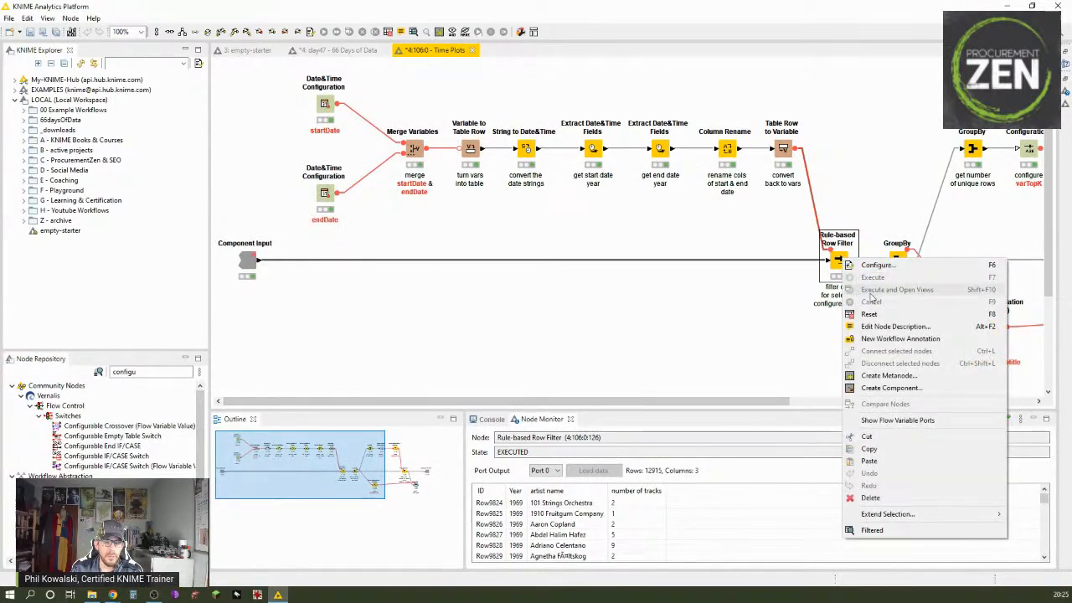
pyautogui.click(938, 530)
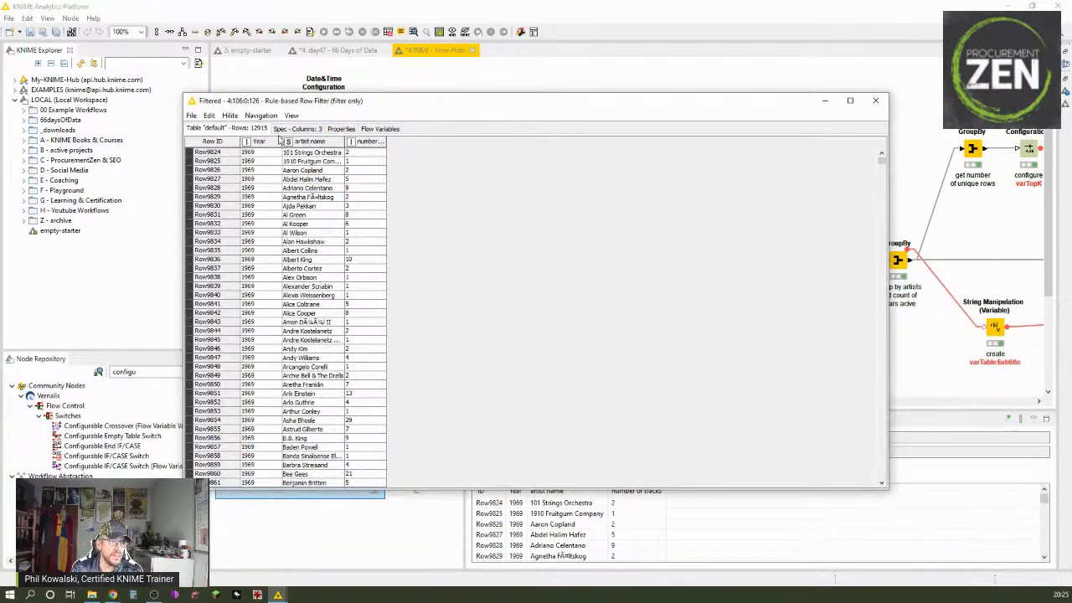
pyautogui.moveTo(280, 141); pyautogui.dragTo(409, 141)
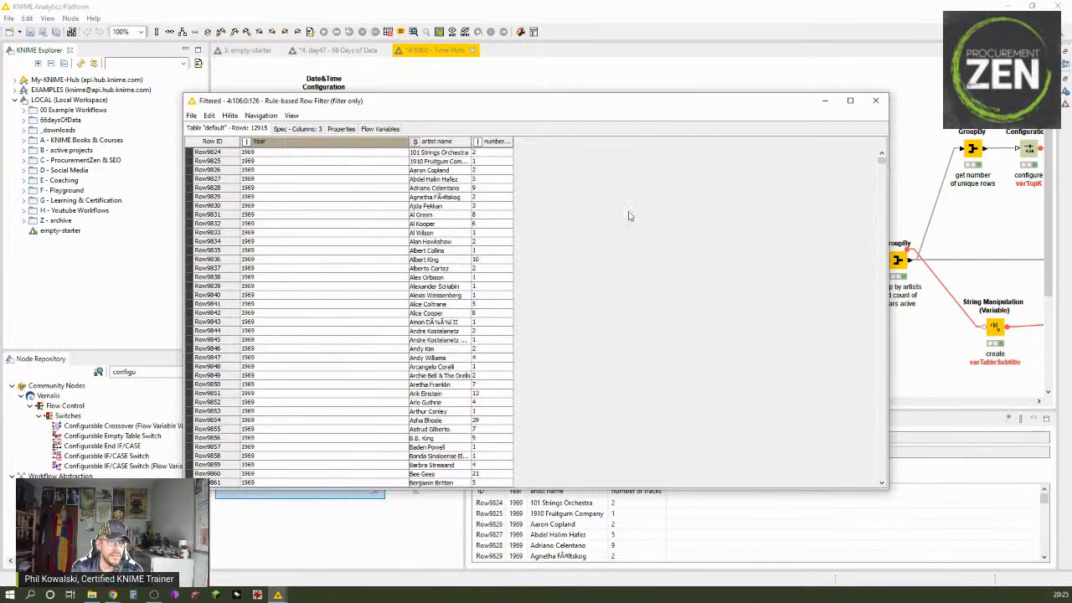
pyautogui.moveTo(881, 161); pyautogui.dragTo(873, 52)
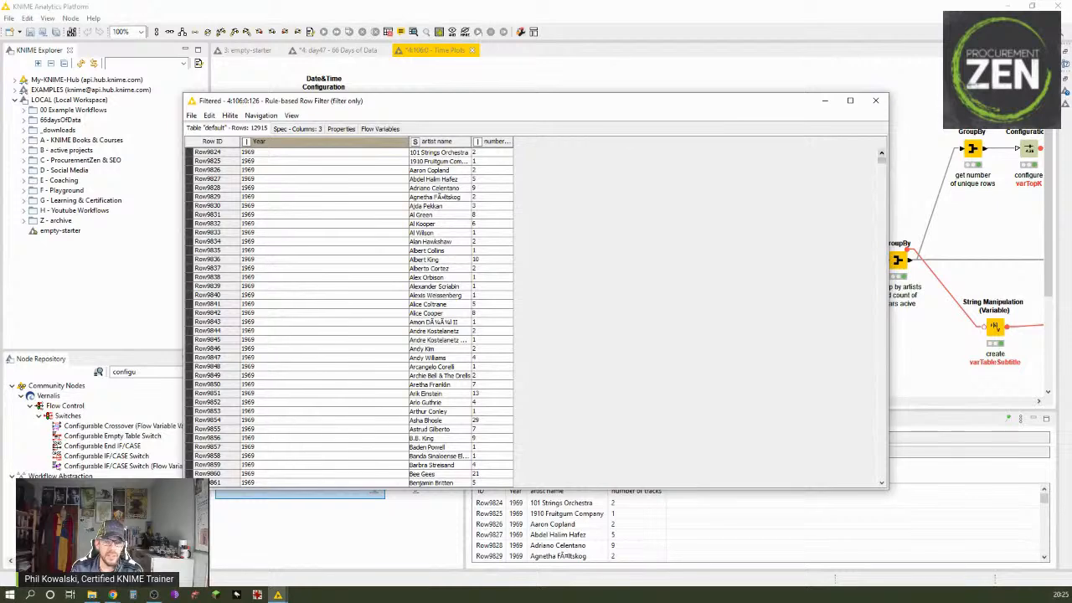
pyautogui.click(875, 101)
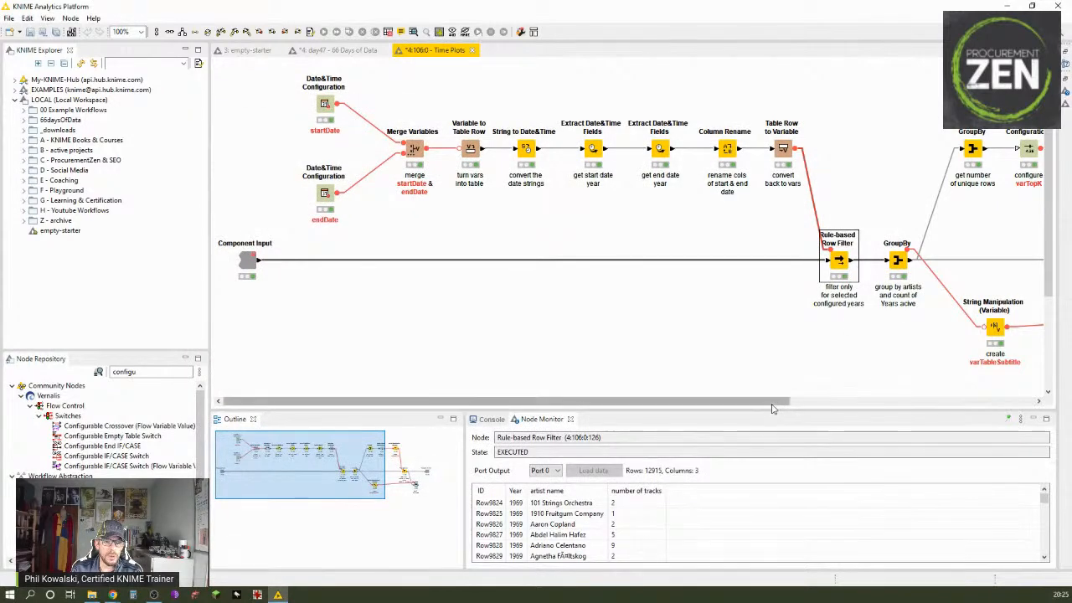
# Step: Review the group columns and manual aggregation of the GroupBy node following the Rule-based Row Filter, keeping its settings
pyautogui.moveTo(774, 401); pyautogui.dragTo(1007, 405)
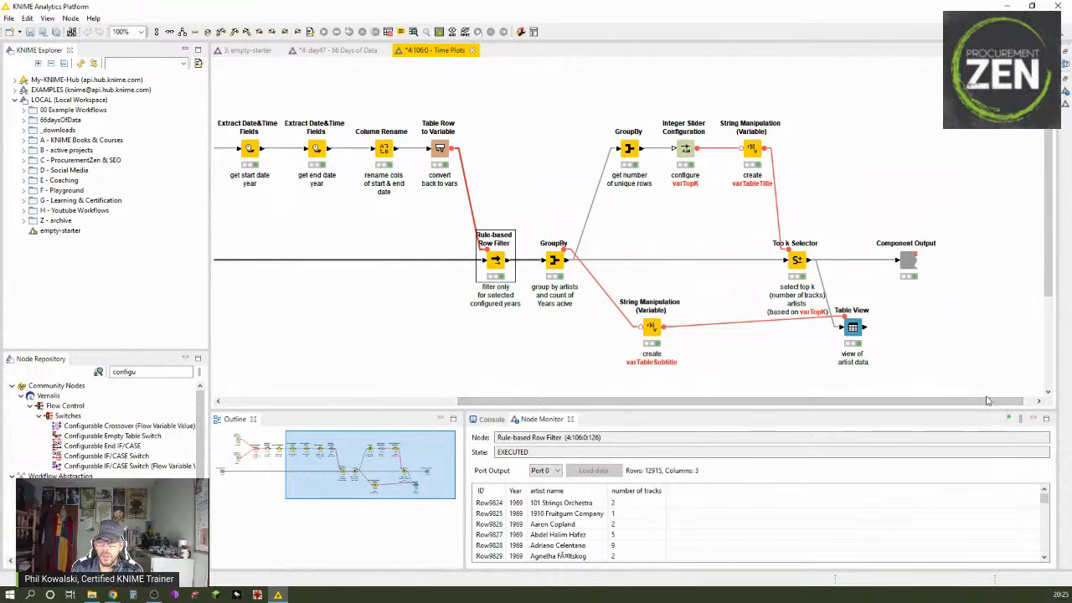
pyautogui.click(555, 264)
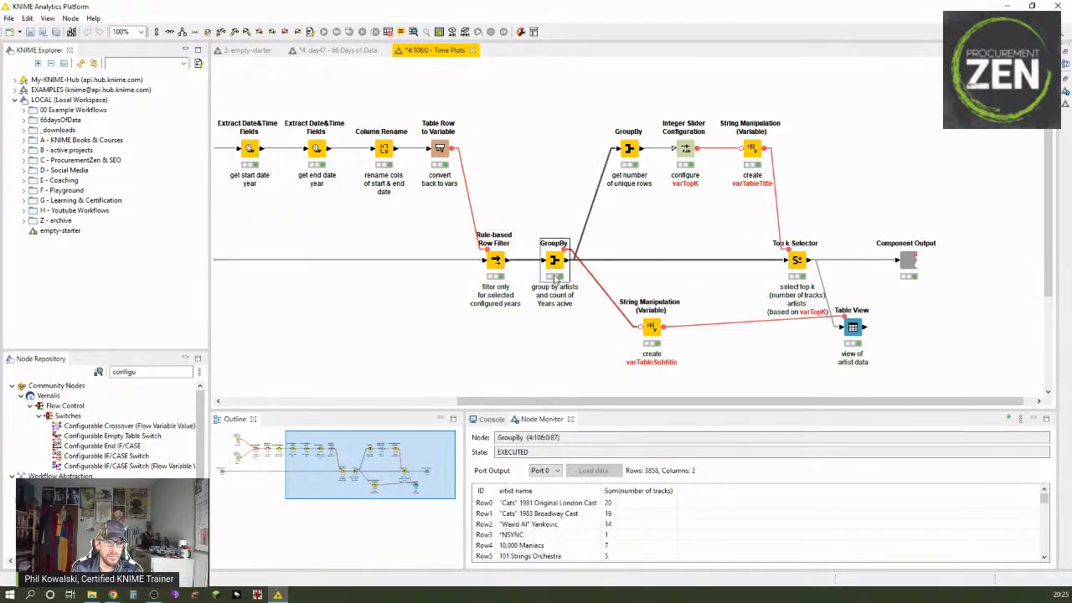
pyautogui.doubleClick(556, 262)
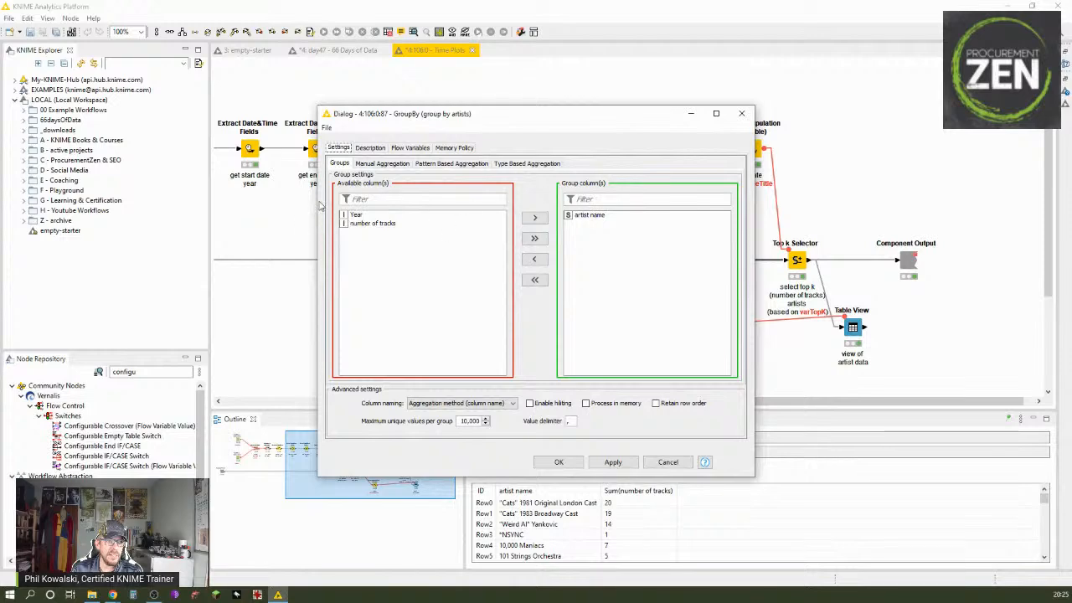
pyautogui.click(389, 165)
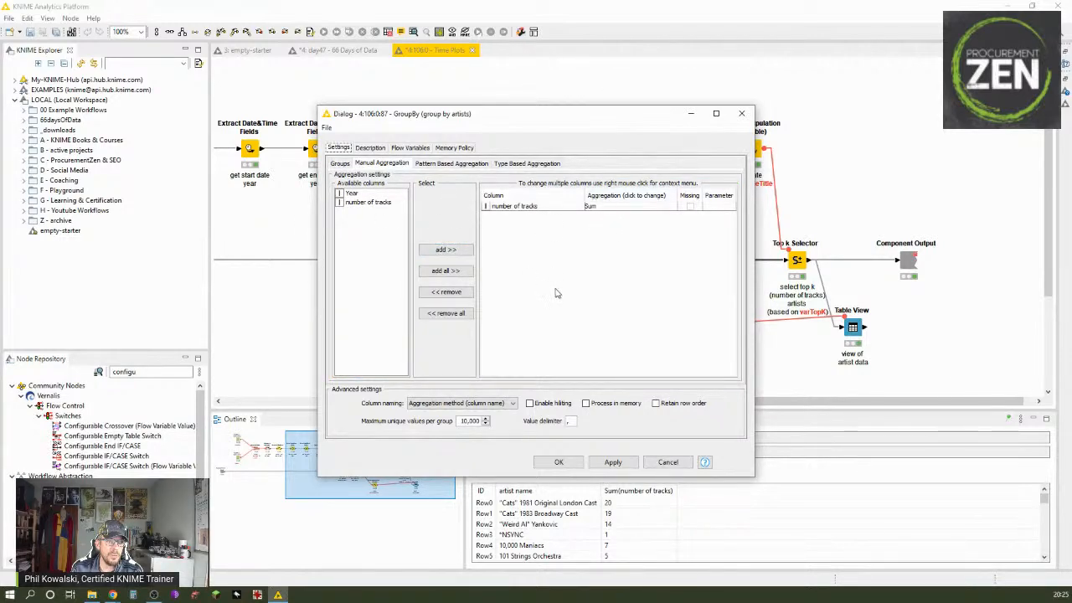
pyautogui.moveTo(501, 113); pyautogui.dragTo(281, 109)
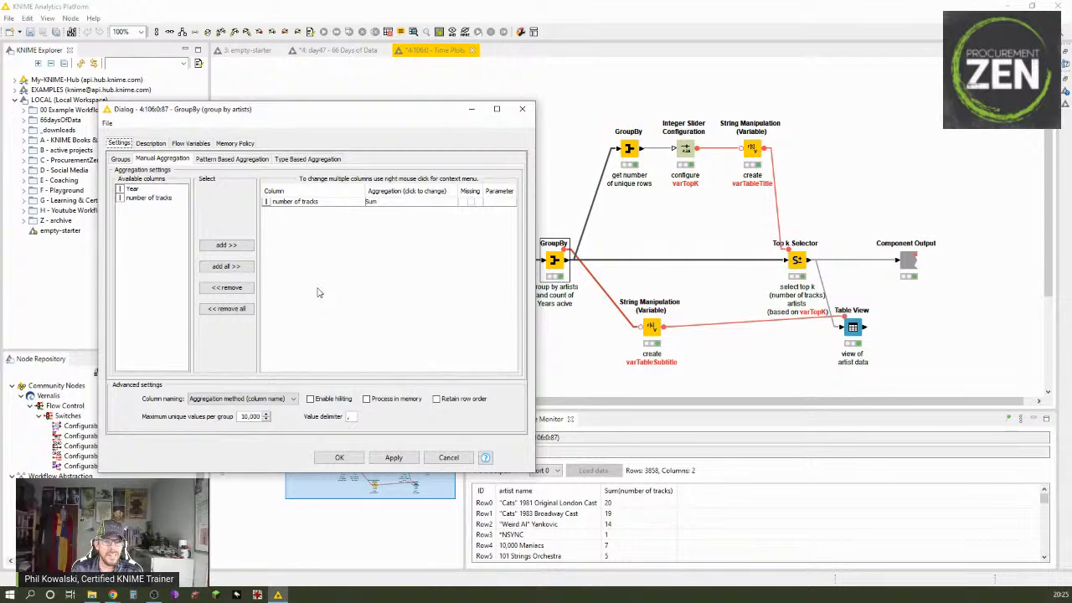
pyautogui.click(337, 456)
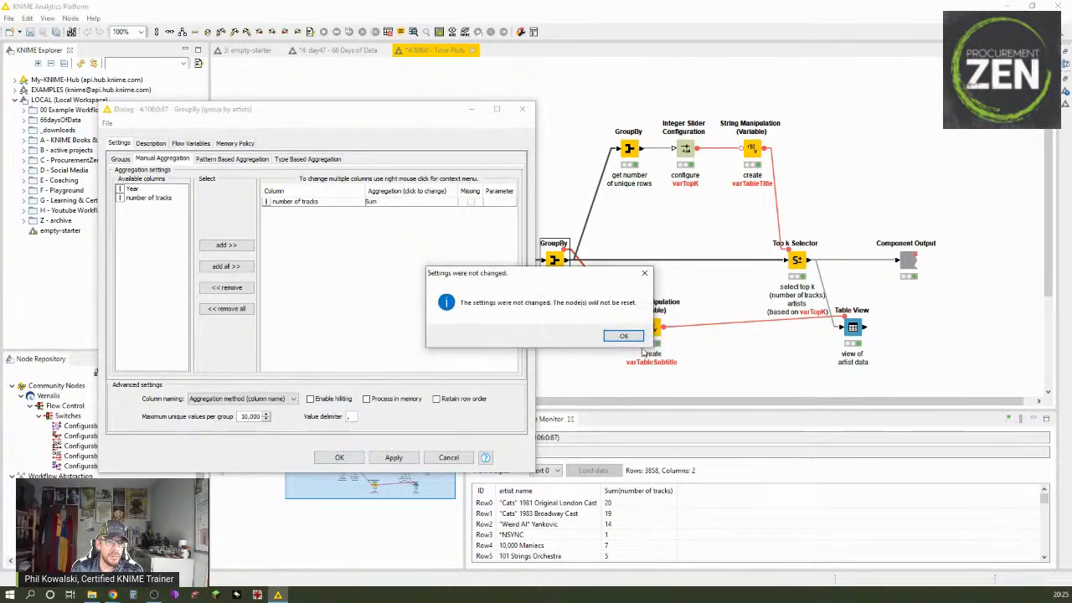
pyautogui.click(608, 337)
# Step: Change the annotation of the GroupBy node after the Rule-based Row Filter to "group by artists and sum of number of tracks"
pyautogui.doubleClick(554, 298)
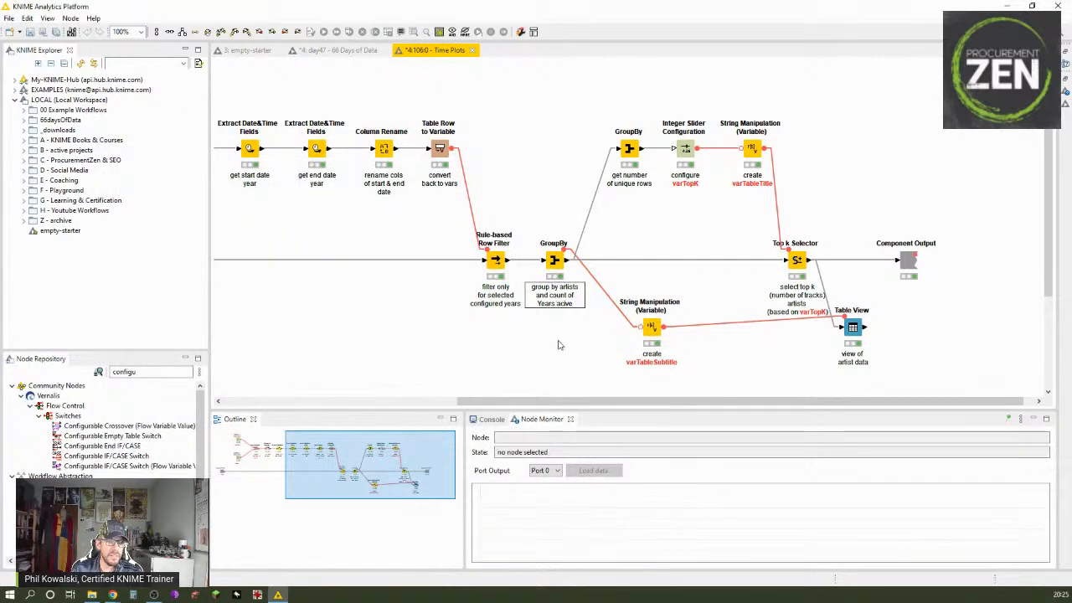
pyautogui.hotkey('ctrl', 'shift', 'Left')
pyautogui.hotkey('ctrl', 'shift', 'Left')
pyautogui.hotkey('ctrl', 'shift', 'Left')
pyautogui.hotkey('ctrl', 'shift', 'Left')
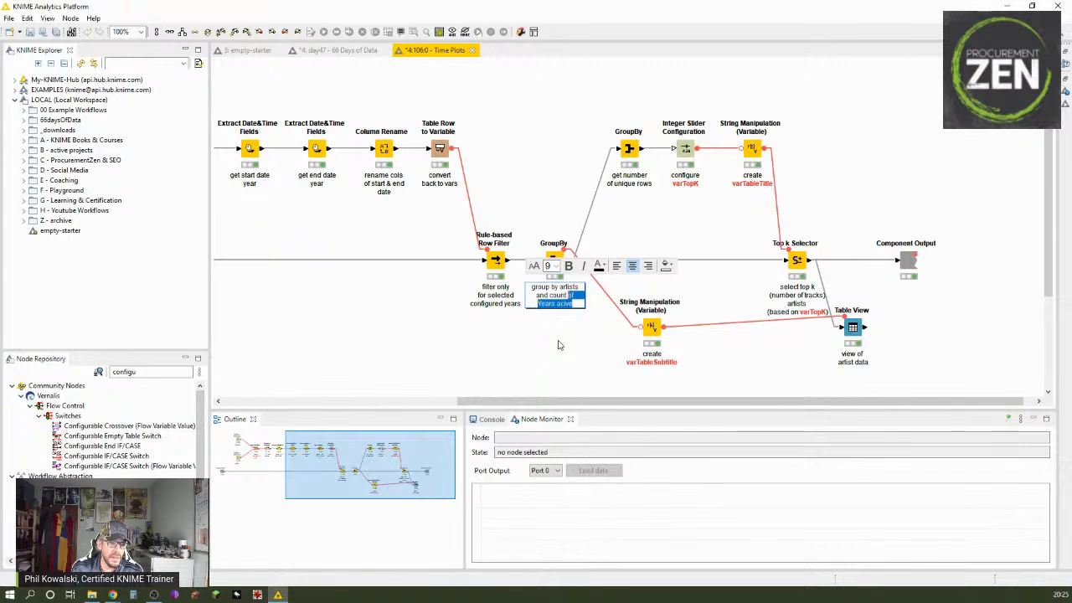
pyautogui.write('sum of')
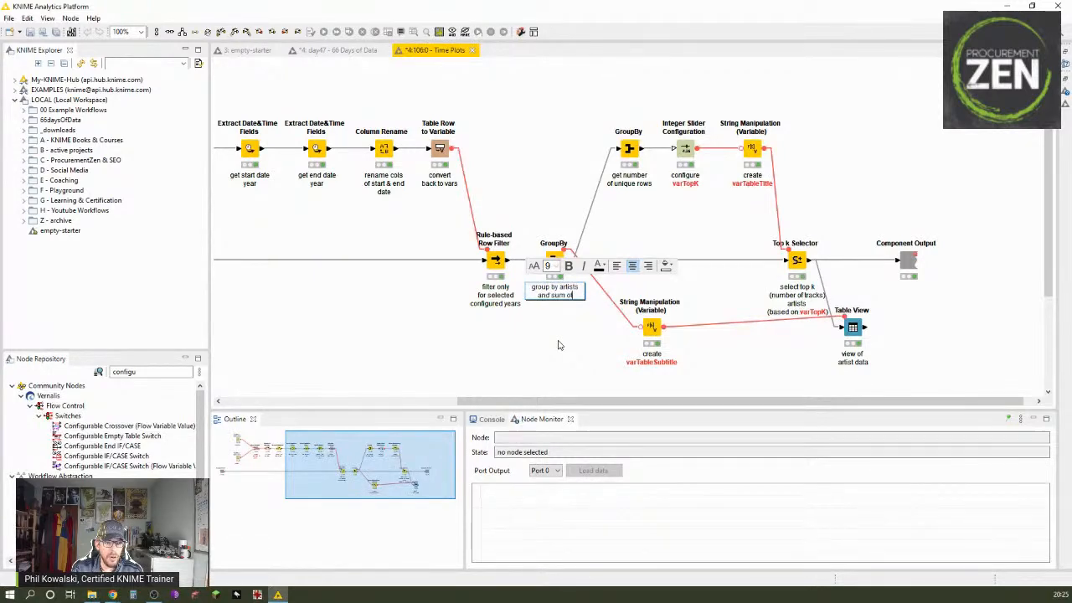
pyautogui.press('Return')
pyautogui.write('number')
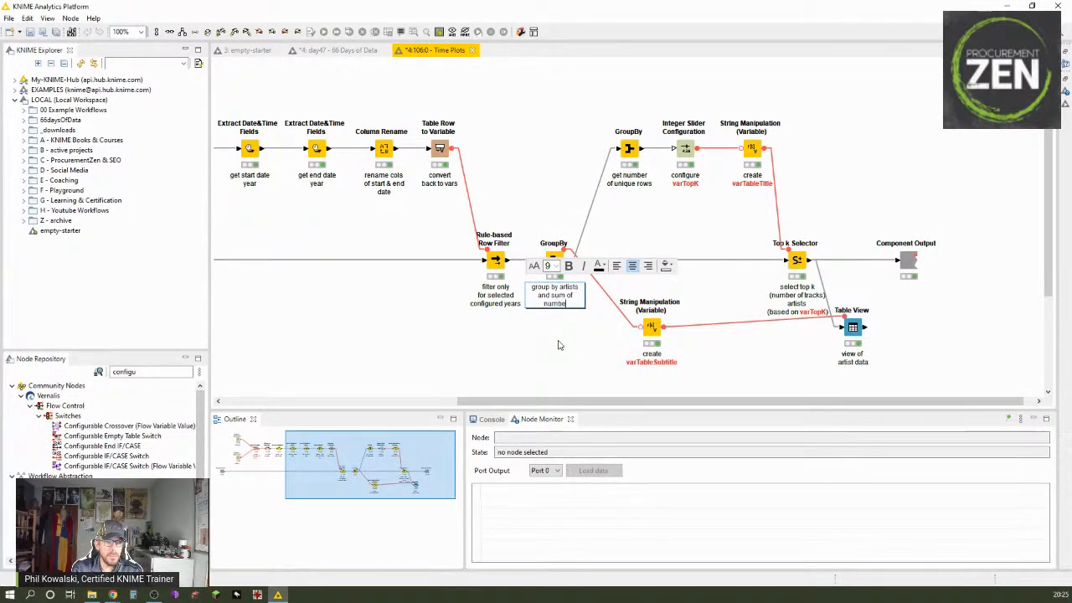
pyautogui.write(' of tracks')
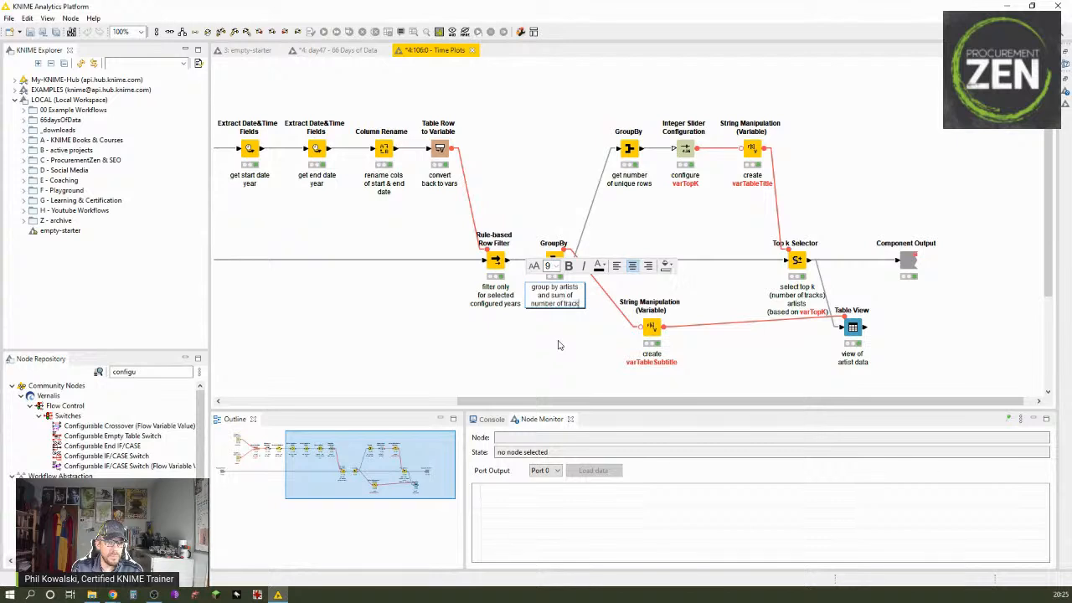
# Step: Make the words "number of tracks" bold in the GroupBy node's annotation
pyautogui.hotkey('ctrl', 'shift', 'Left')
pyautogui.hotkey('ctrl', 'shift', 'Left')
pyautogui.hotkey('ctrl', 'shift', 'Left')
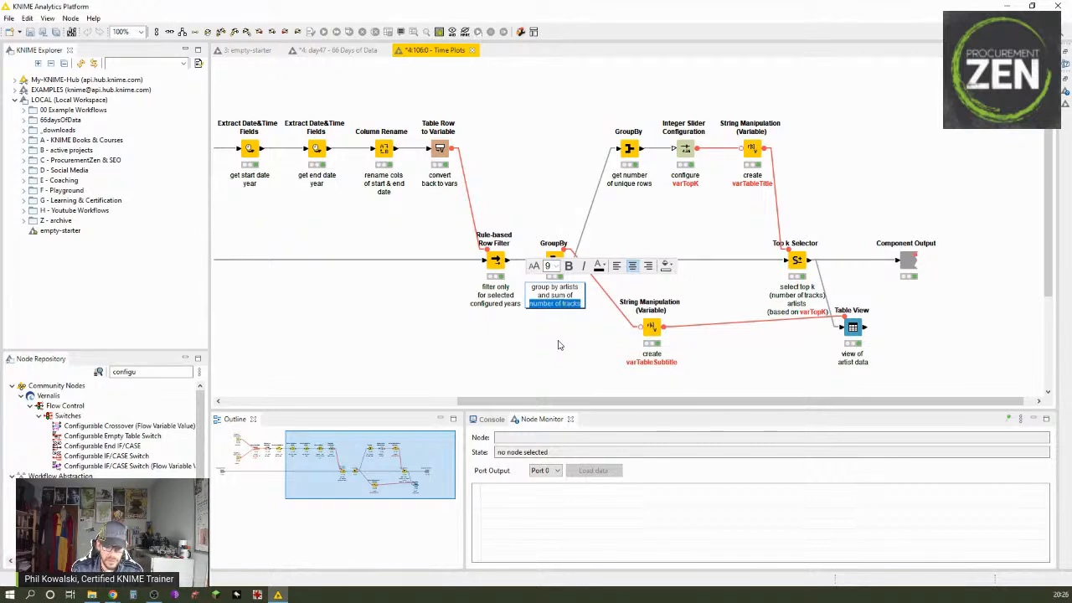
pyautogui.hotkey('ctrl', 'b')
pyautogui.click(583, 367)
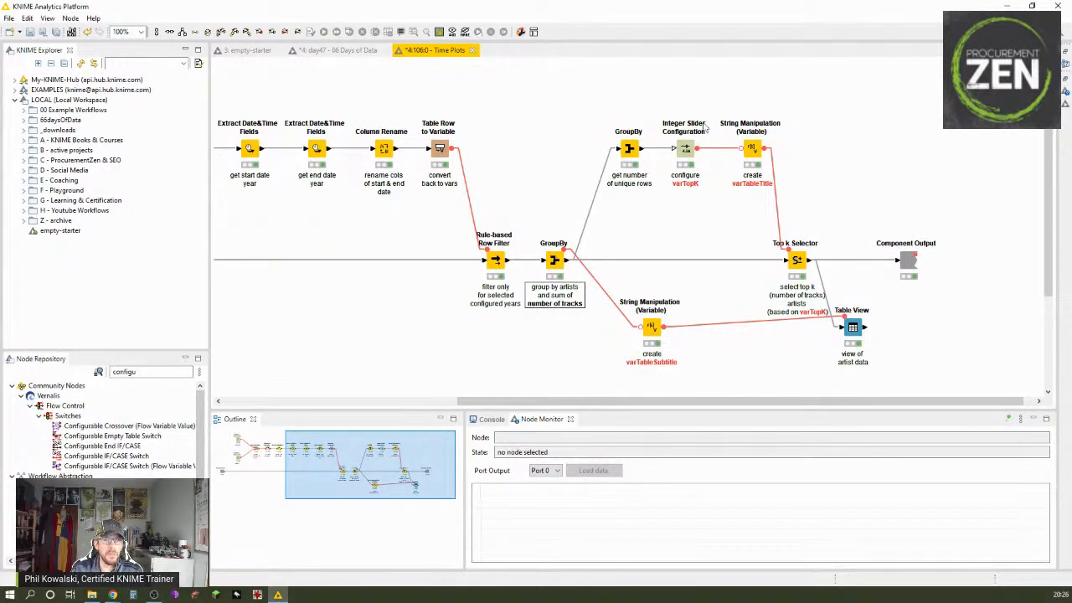
# Step: Review the group columns and manual aggregation of the GroupBy node that gets the number of unique rows, keeping its settings
pyautogui.click(558, 272)
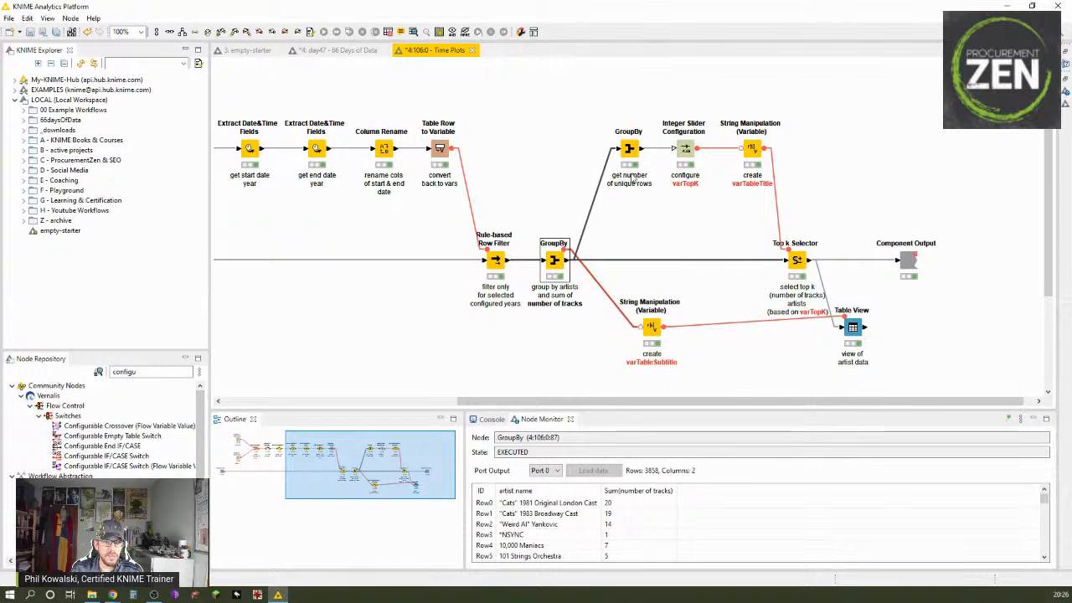
pyautogui.click(634, 148)
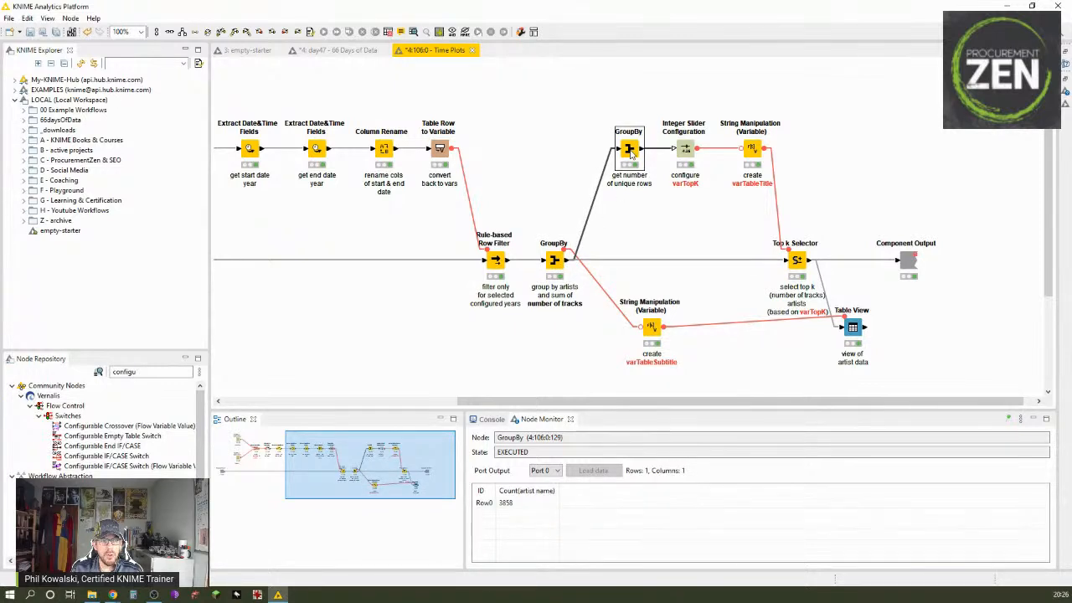
pyautogui.doubleClick(632, 148)
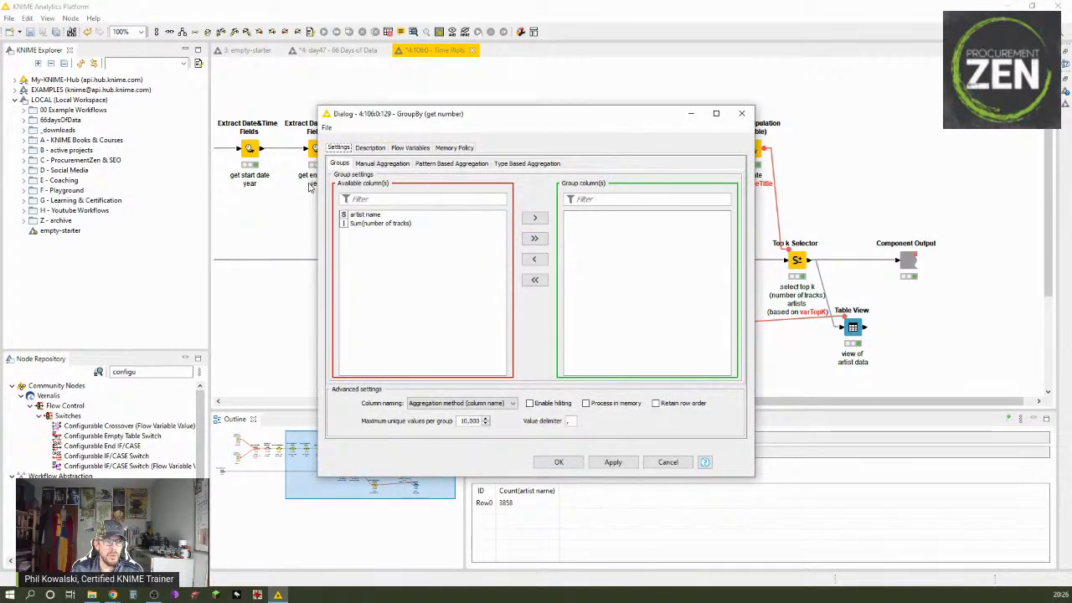
pyautogui.click(386, 164)
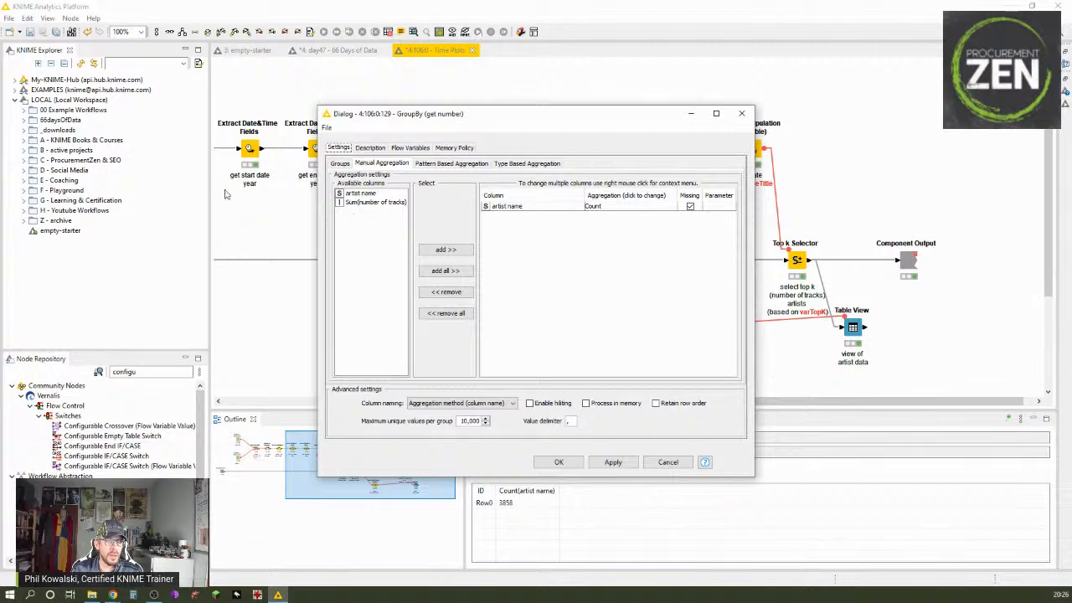
pyautogui.click(556, 463)
pyautogui.click(621, 336)
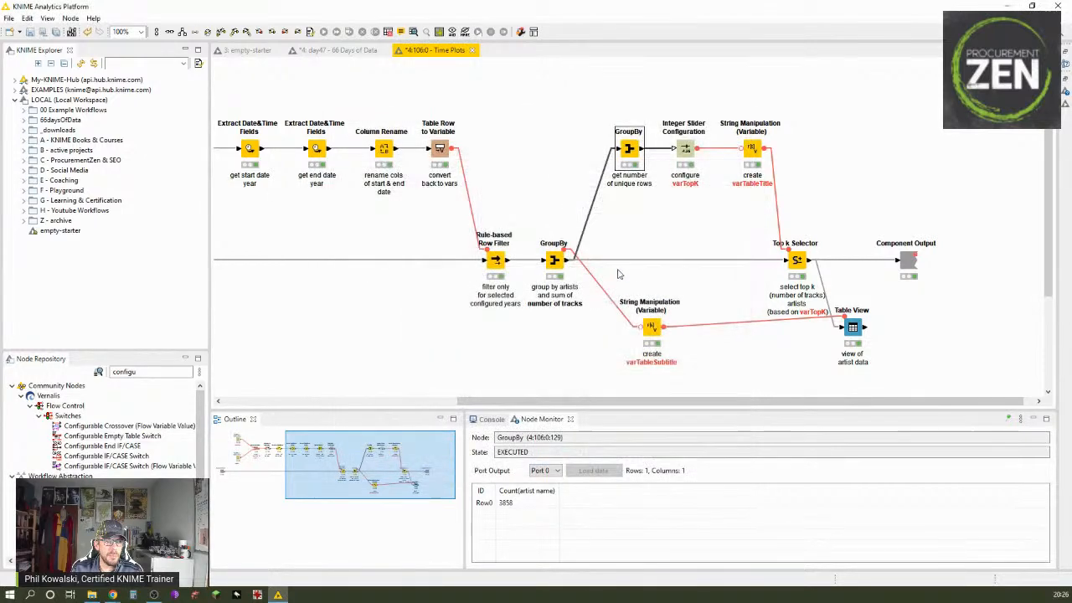
# Step: Examine the group table output of the unique-rows GroupBy node, widening the Count(artist name) column
pyautogui.rightClick(629, 152)
pyautogui.click(701, 422)
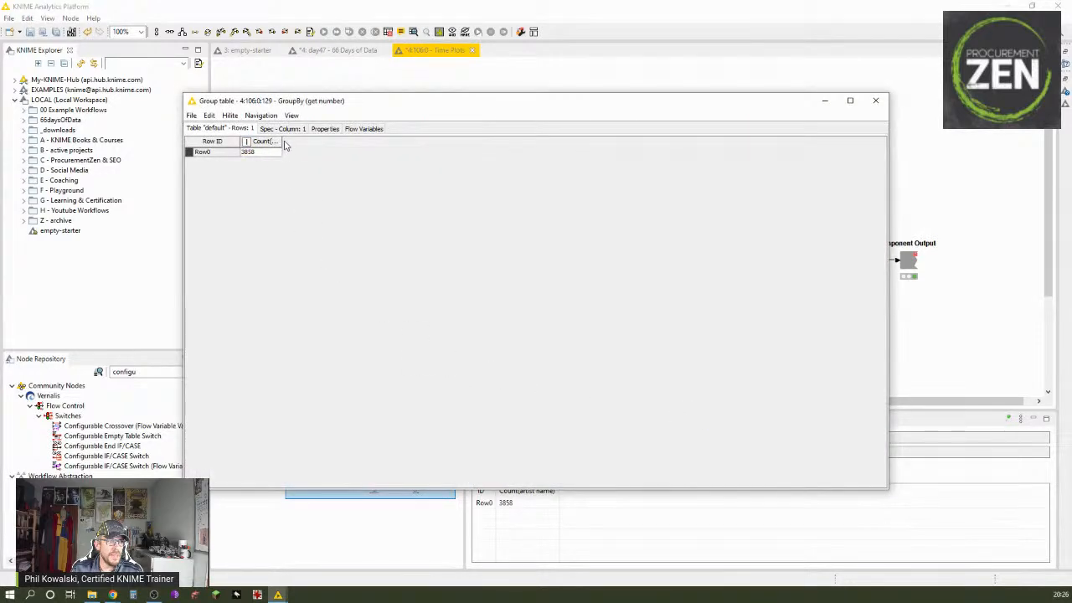
pyautogui.moveTo(283, 144); pyautogui.dragTo(378, 144)
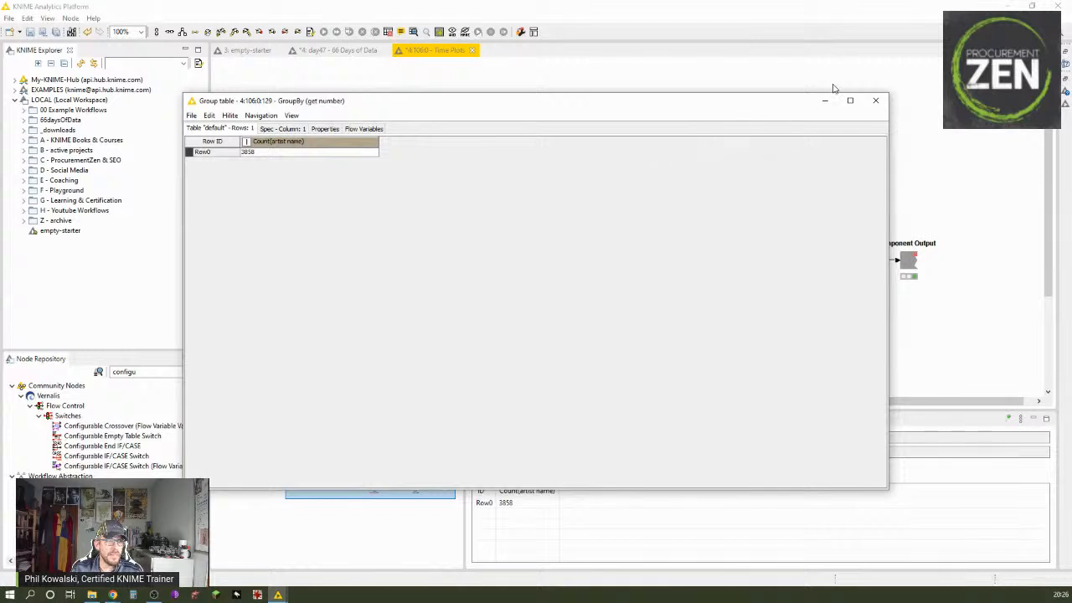
pyautogui.click(875, 100)
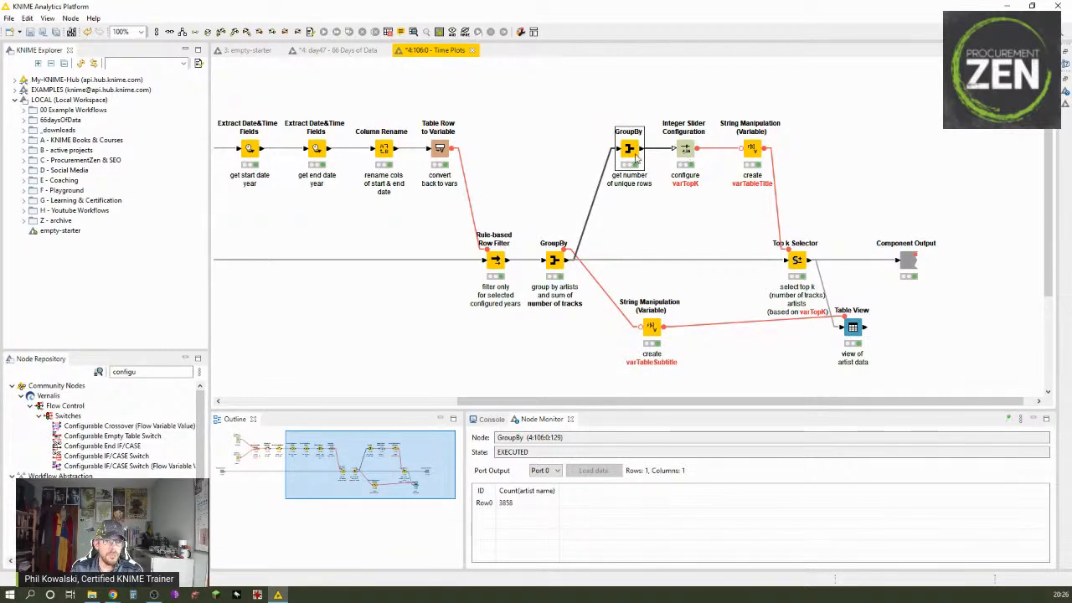
# Step: Review the Integer Slider Configuration's label, varTopK range settings and flow variable options such as defaultValue and customMax, without saving changes
pyautogui.doubleClick(683, 151)
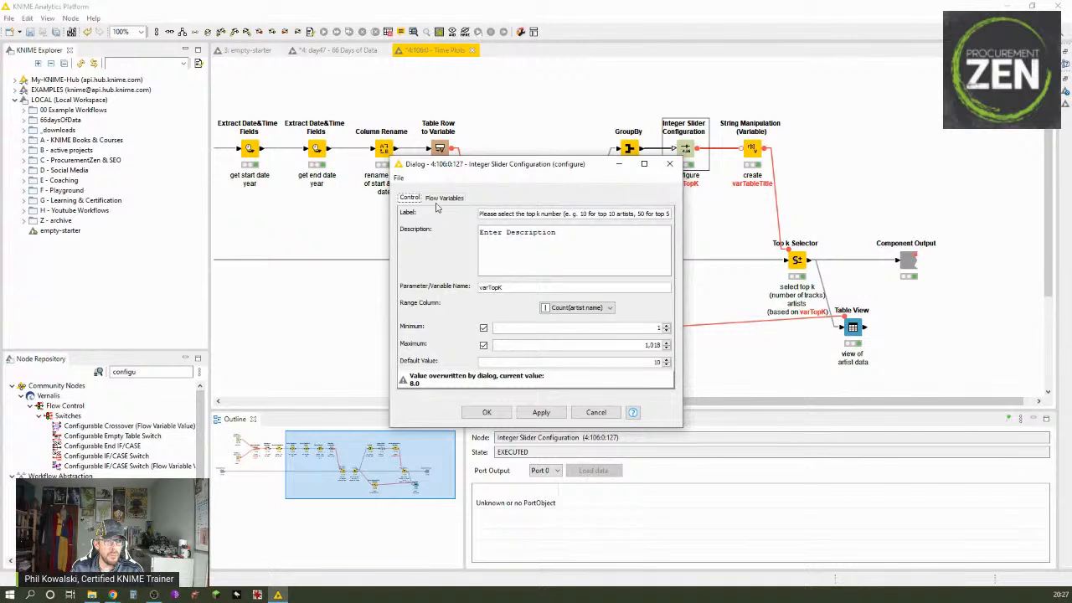
pyautogui.moveTo(480, 215); pyautogui.dragTo(571, 226)
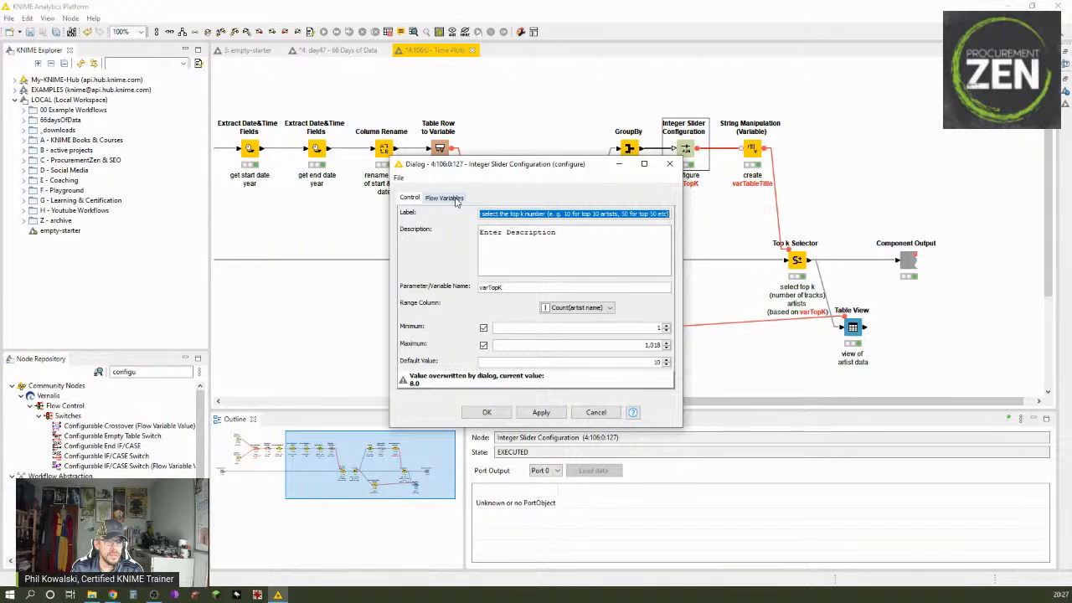
pyautogui.click(444, 198)
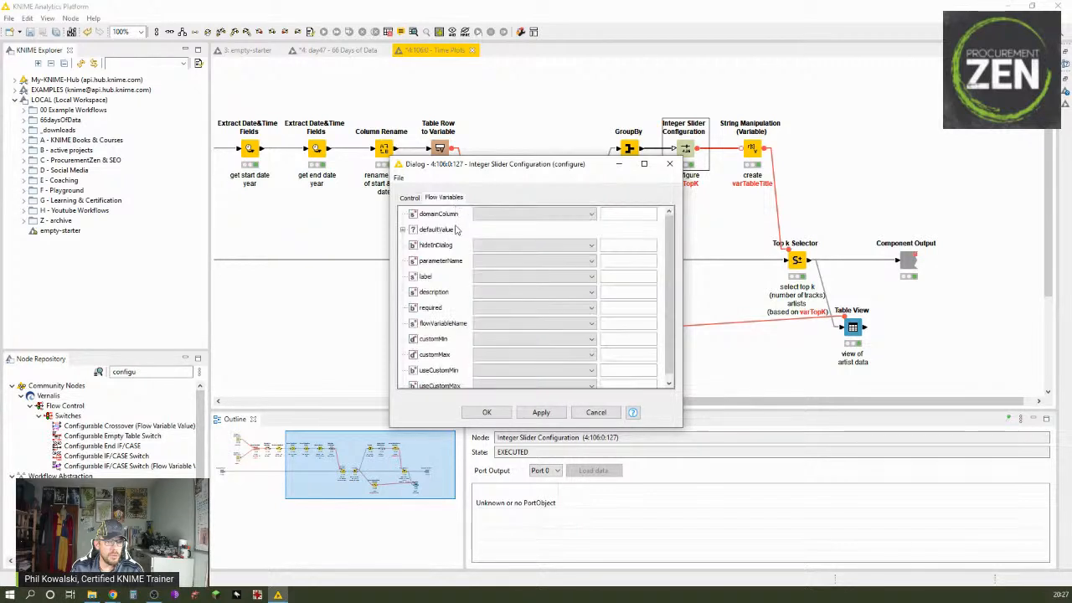
pyautogui.click(402, 229)
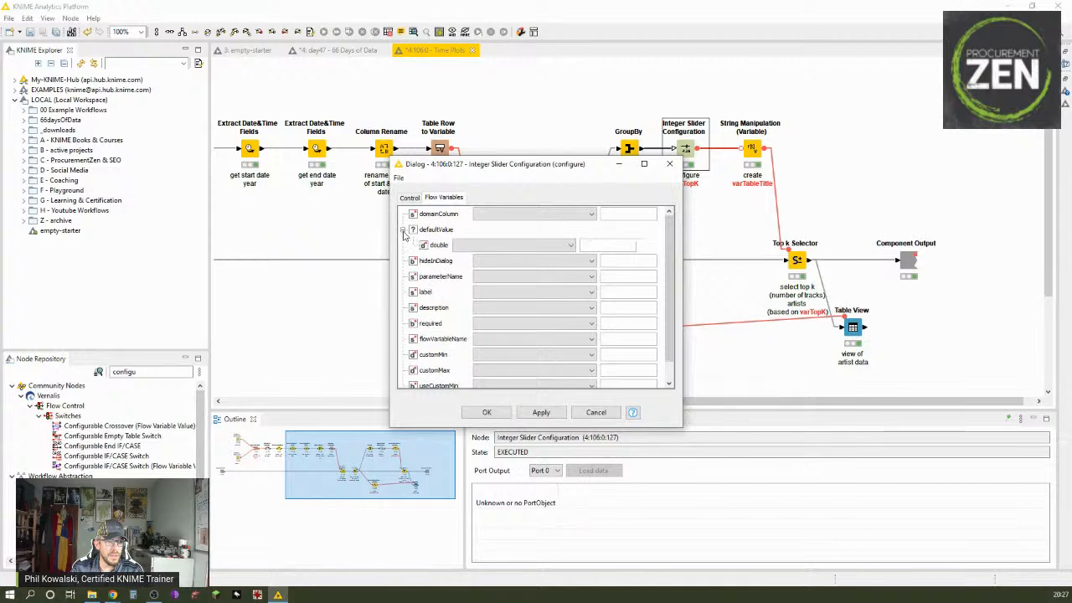
pyautogui.click(402, 229)
pyautogui.scroll(-1, 609, 280)
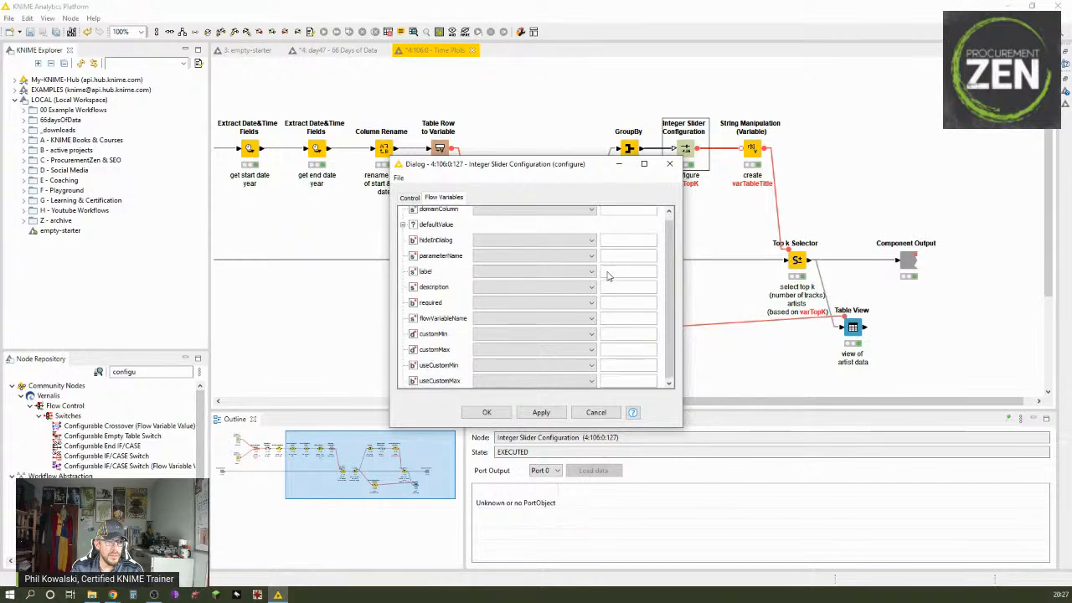
pyautogui.click(558, 349)
pyautogui.click(549, 363)
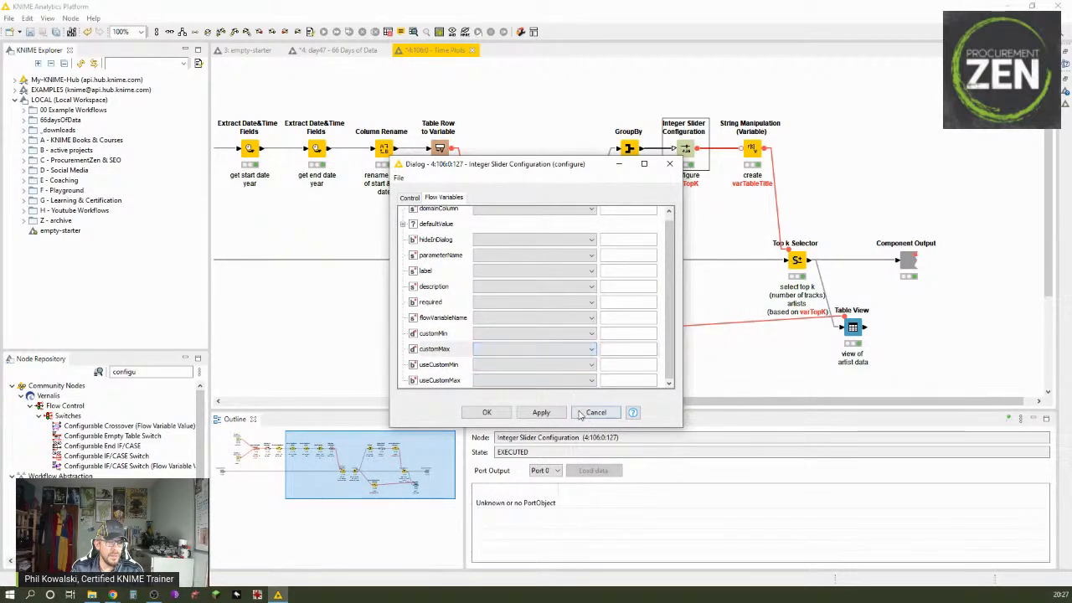
pyautogui.click(582, 413)
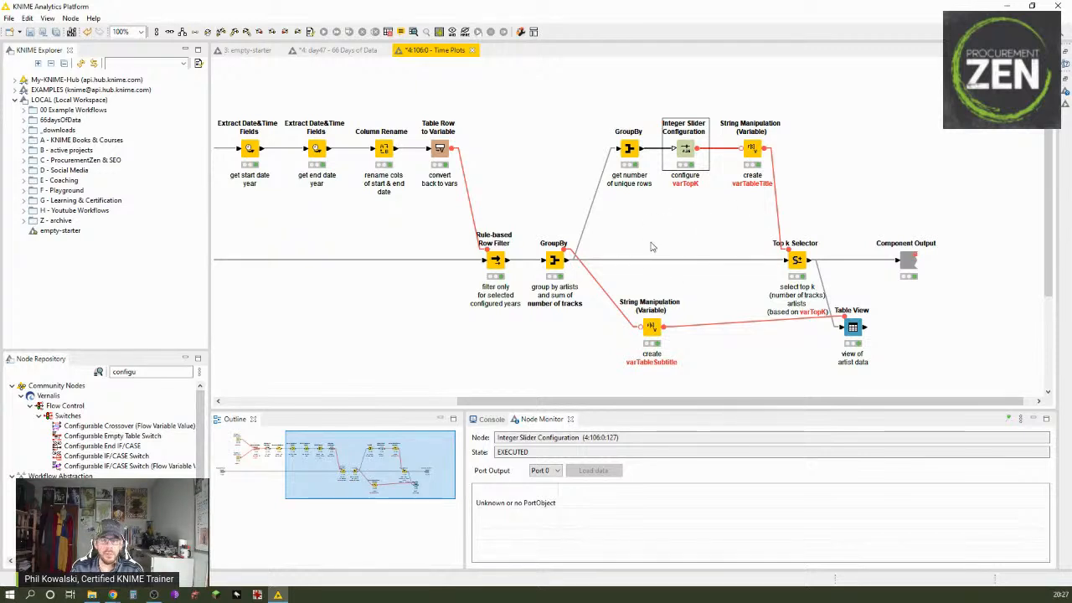
# Step: Review the join expression that creates varTableTitle in the String Manipulation (Variable) node, keeping its settings
pyautogui.doubleClick(751, 150)
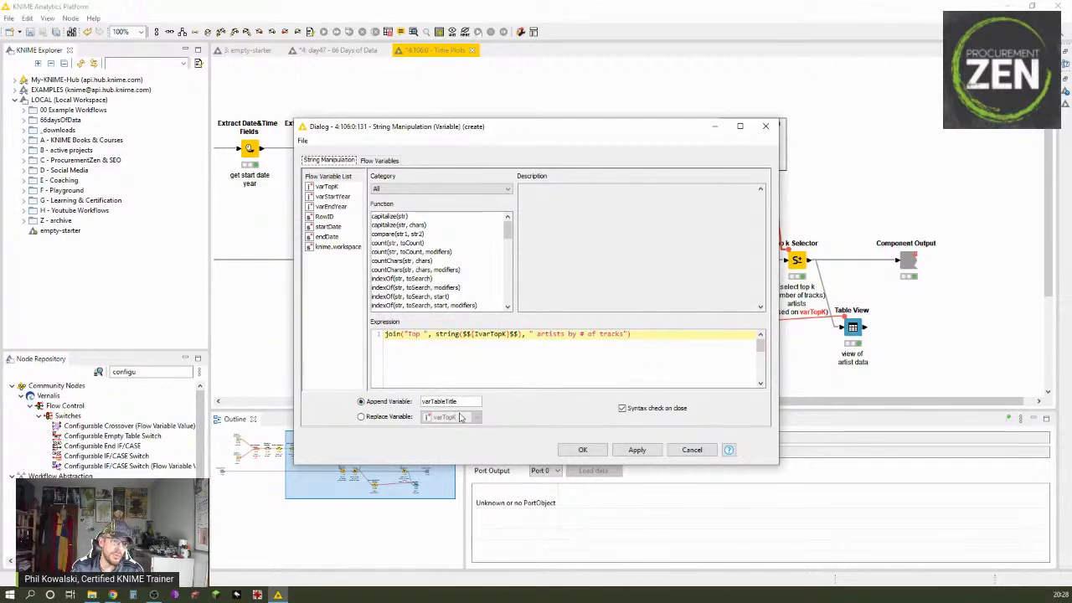
pyautogui.click(582, 450)
pyautogui.click(620, 336)
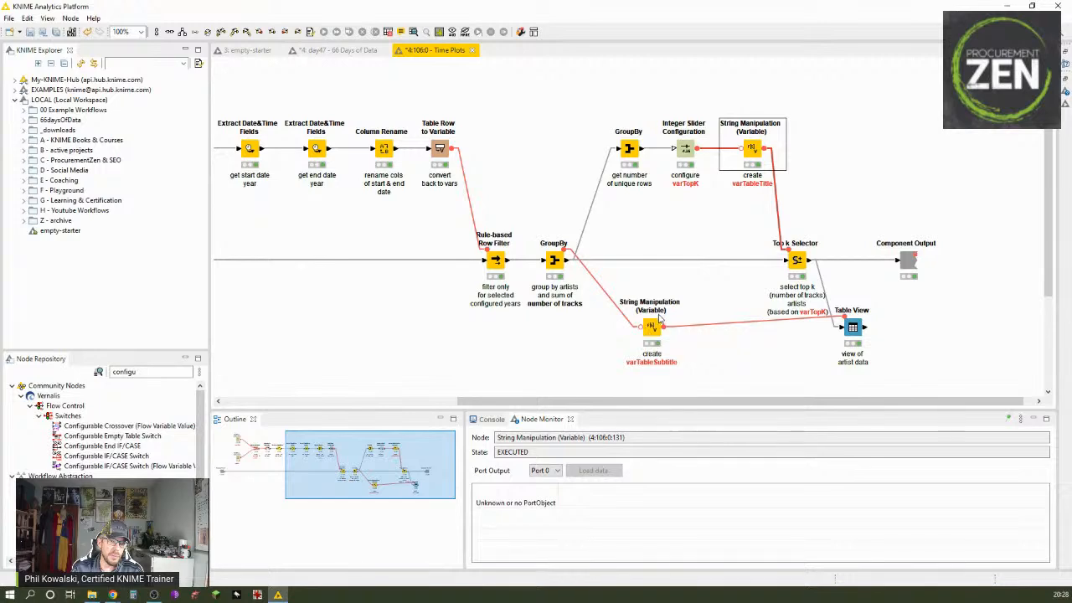
# Step: Review the join expression that creates varTableSubtitle from varStartYear and varEndYear in the other String Manipulation (Variable) node, keeping its settings
pyautogui.click(650, 329)
pyautogui.doubleClick(650, 329)
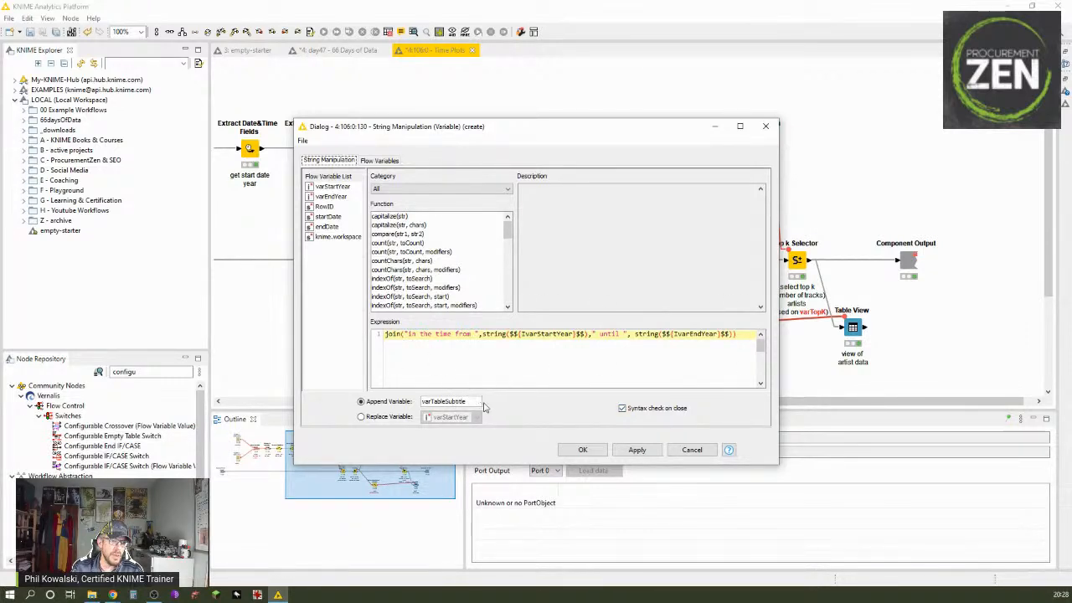
pyautogui.click(582, 450)
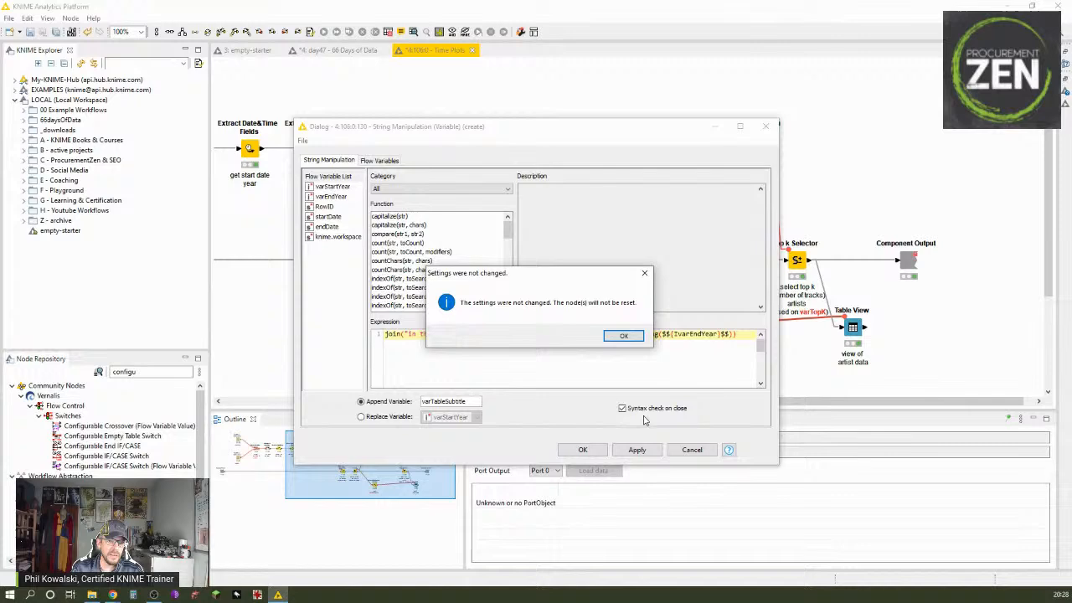
pyautogui.click(624, 336)
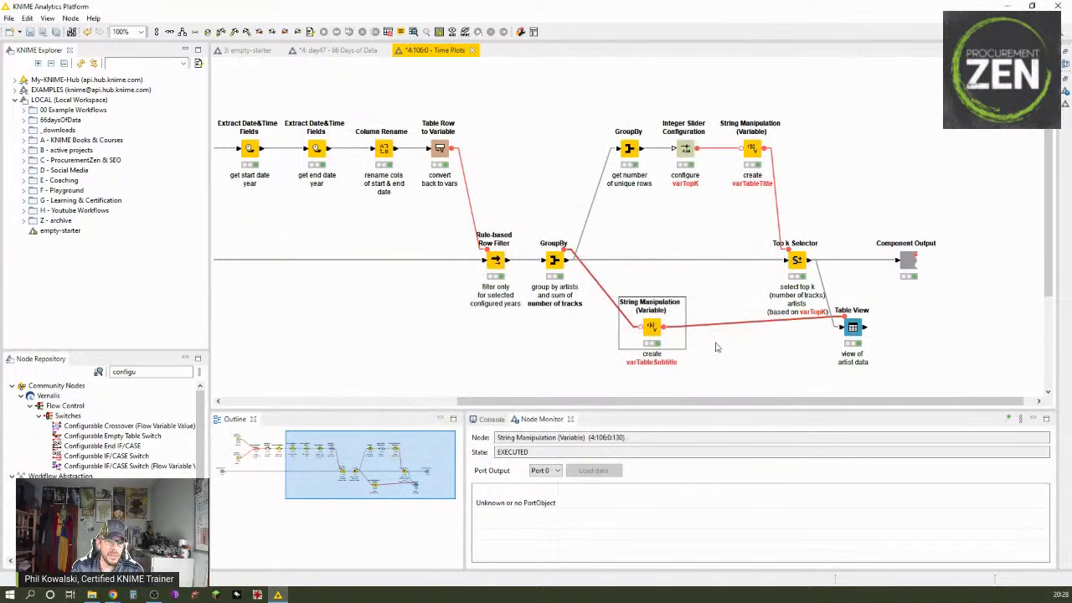
# Step: Review the Top k Selector's sorting criteria, output order and the flow variable controlling k, keeping its settings
pyautogui.doubleClick(797, 260)
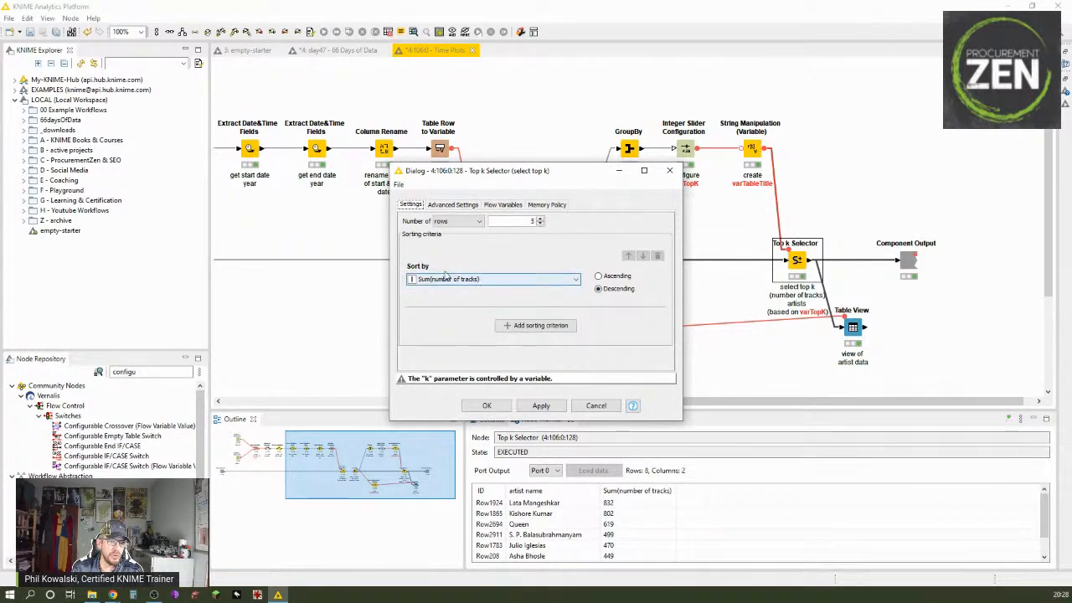
pyautogui.click(453, 205)
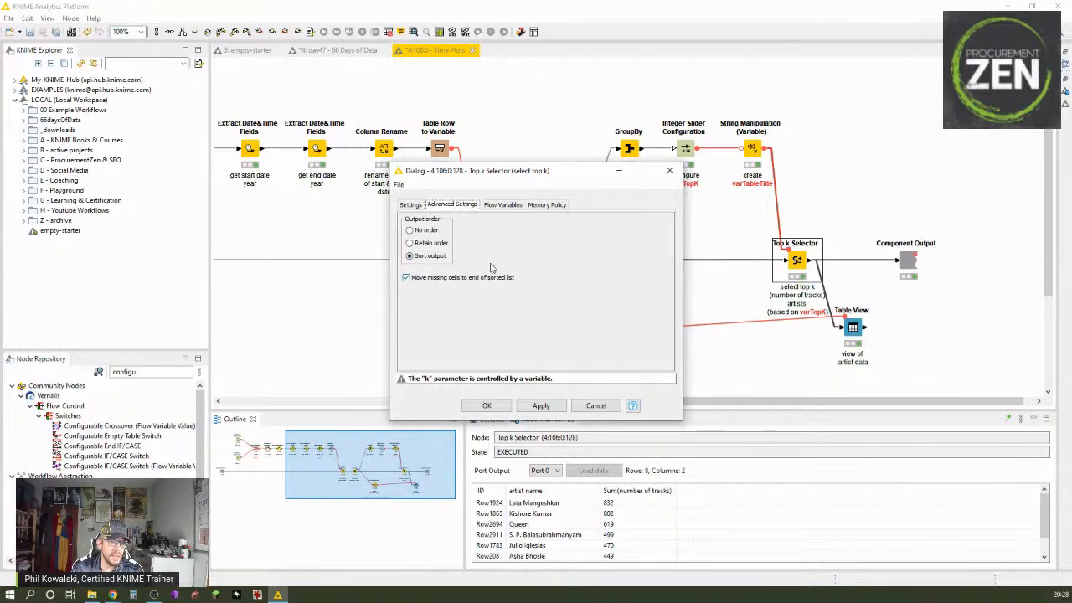
pyautogui.click(501, 205)
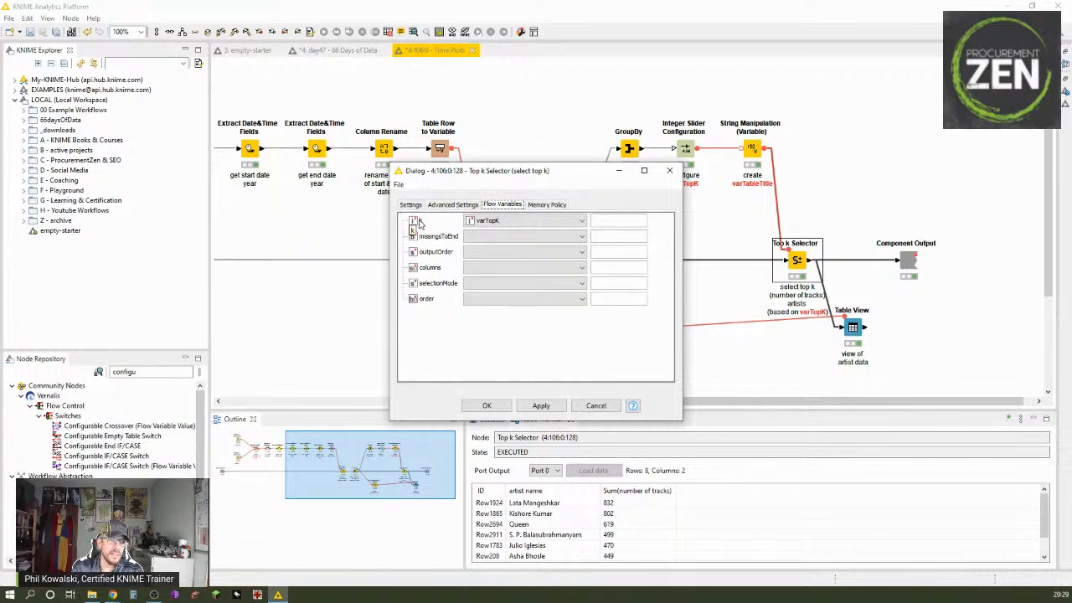
pyautogui.click(415, 206)
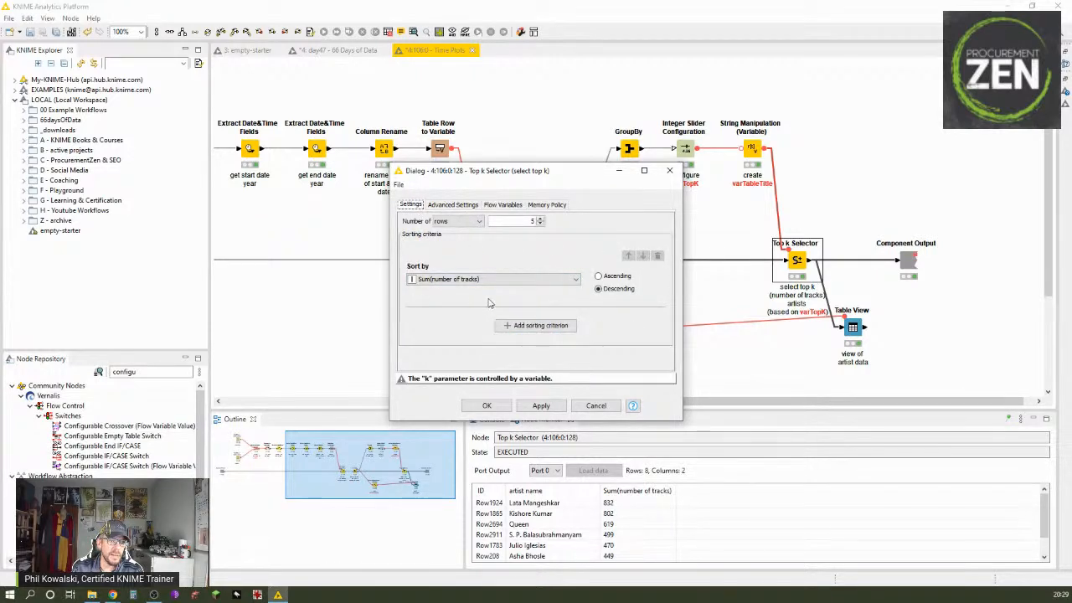
pyautogui.click(487, 405)
pyautogui.click(619, 337)
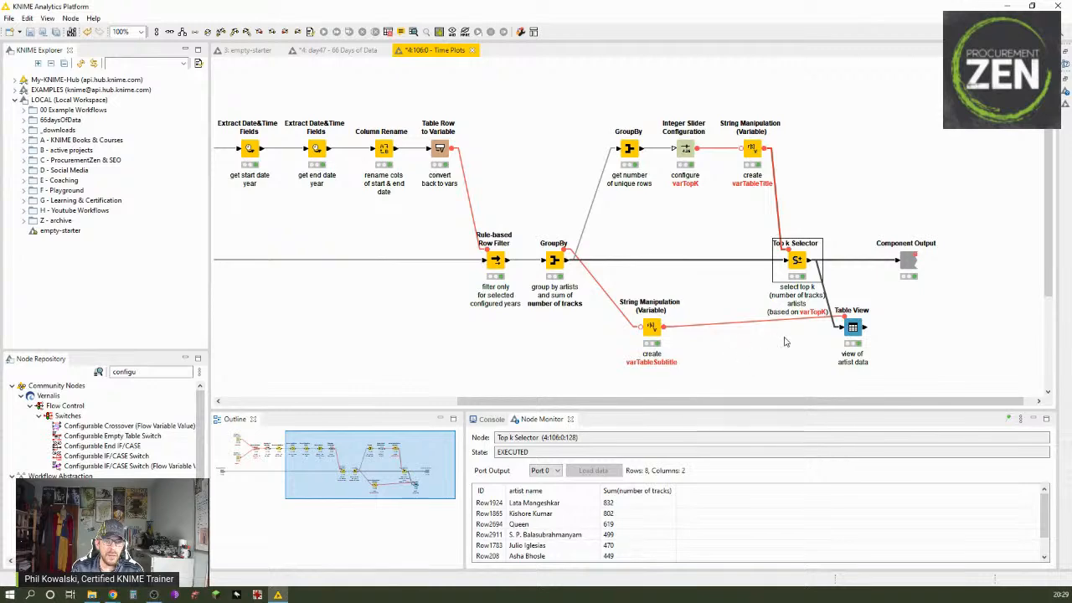
# Step: Review the Table View node's display options, included columns and the flow variables assigned to title and subtitle, keeping its settings
pyautogui.doubleClick(852, 329)
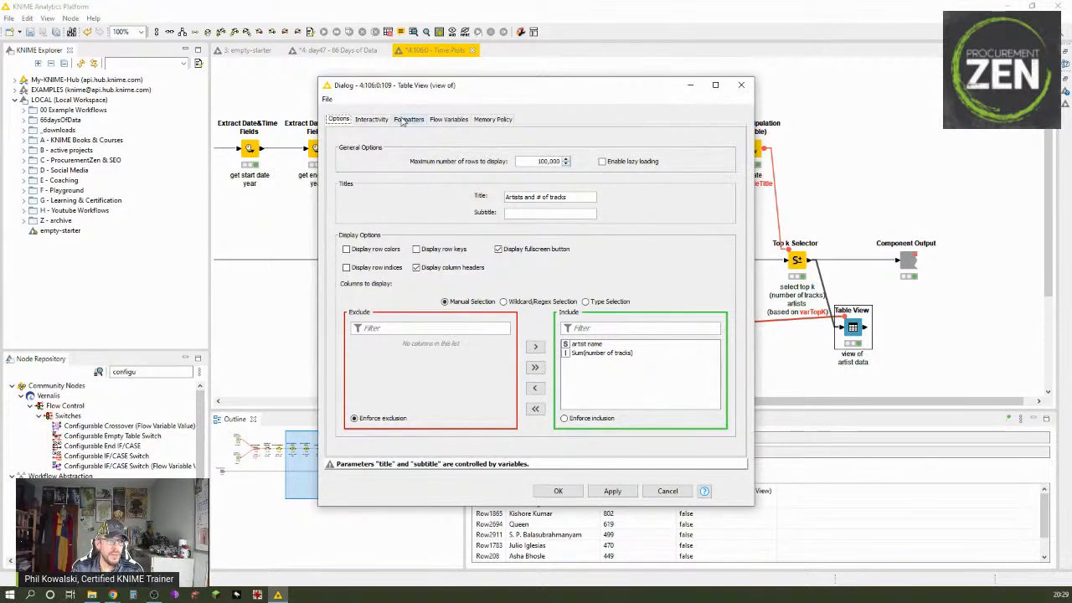
pyautogui.click(448, 120)
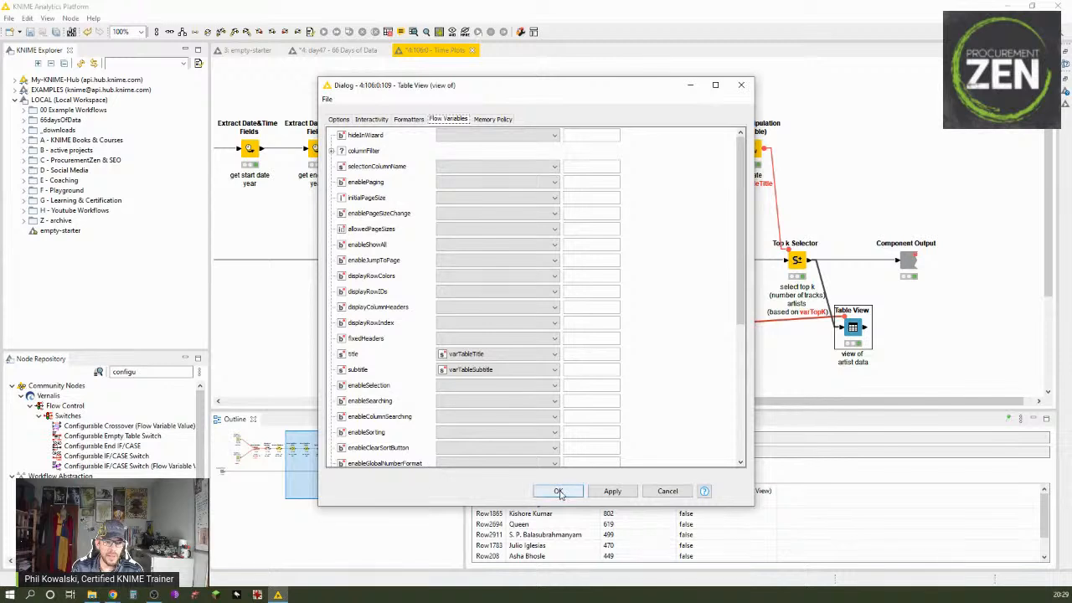
pyautogui.click(339, 120)
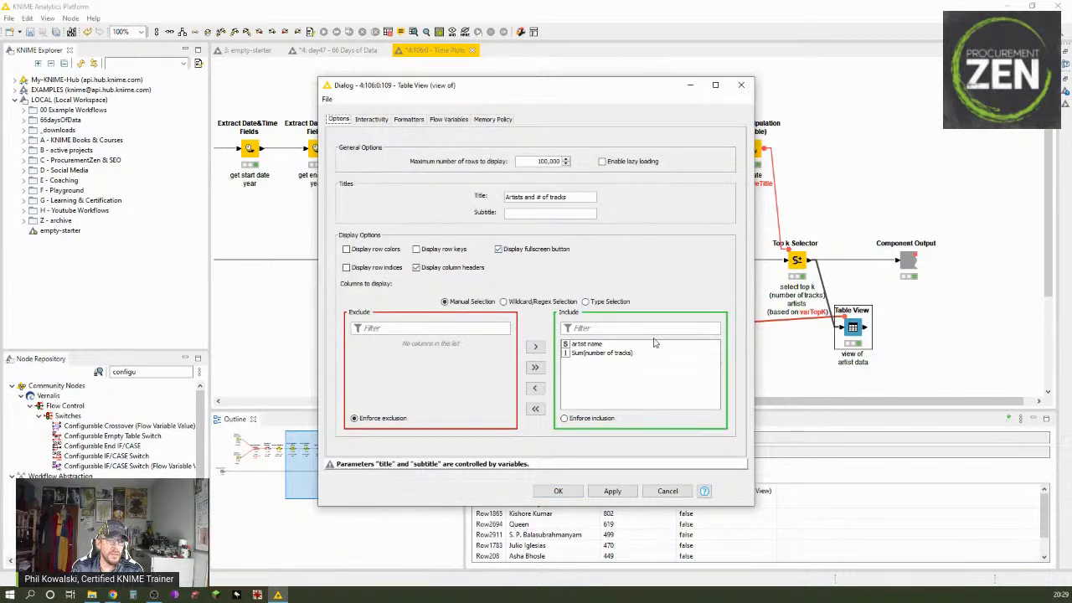
pyautogui.click(588, 345)
pyautogui.click(586, 352)
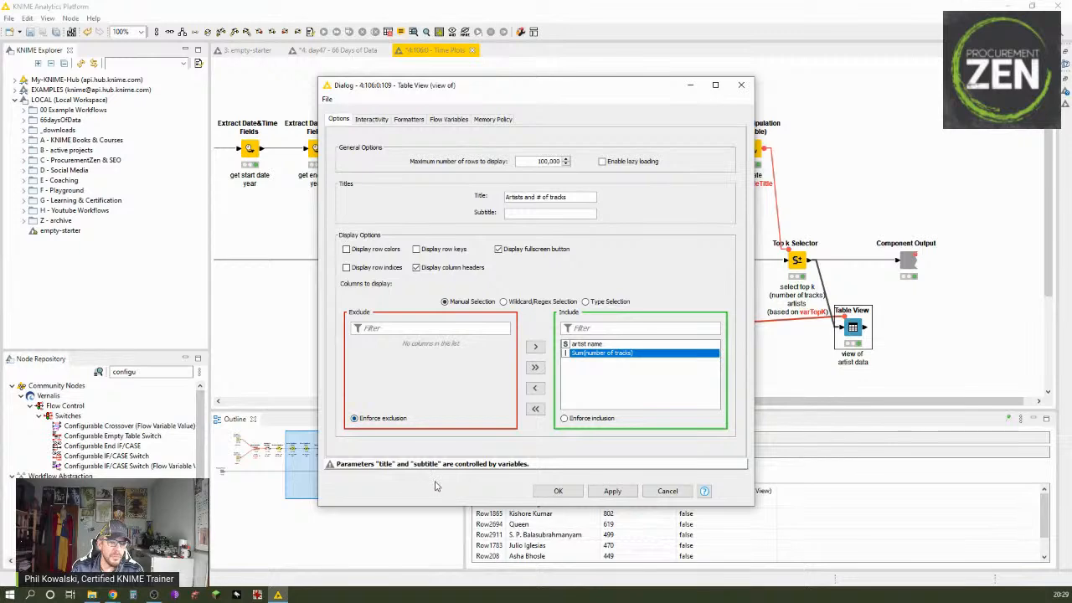
pyautogui.click(546, 492)
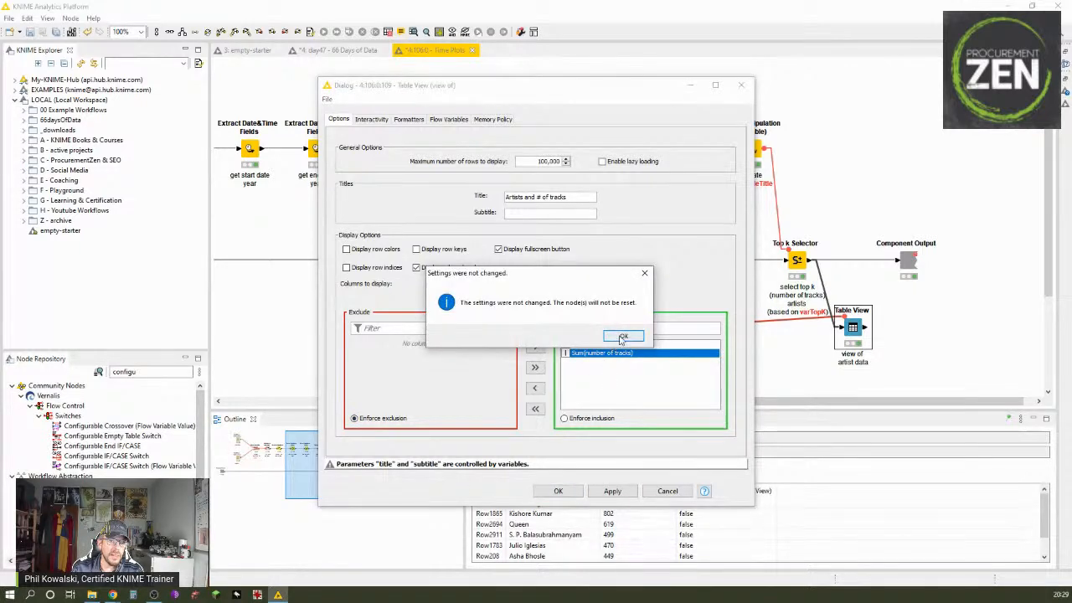
pyautogui.click(621, 335)
# Step: Close the component's inner workflow and inspect the title and subtitle years in the Time Plots interactive view, closing the view when done
pyautogui.click(472, 50)
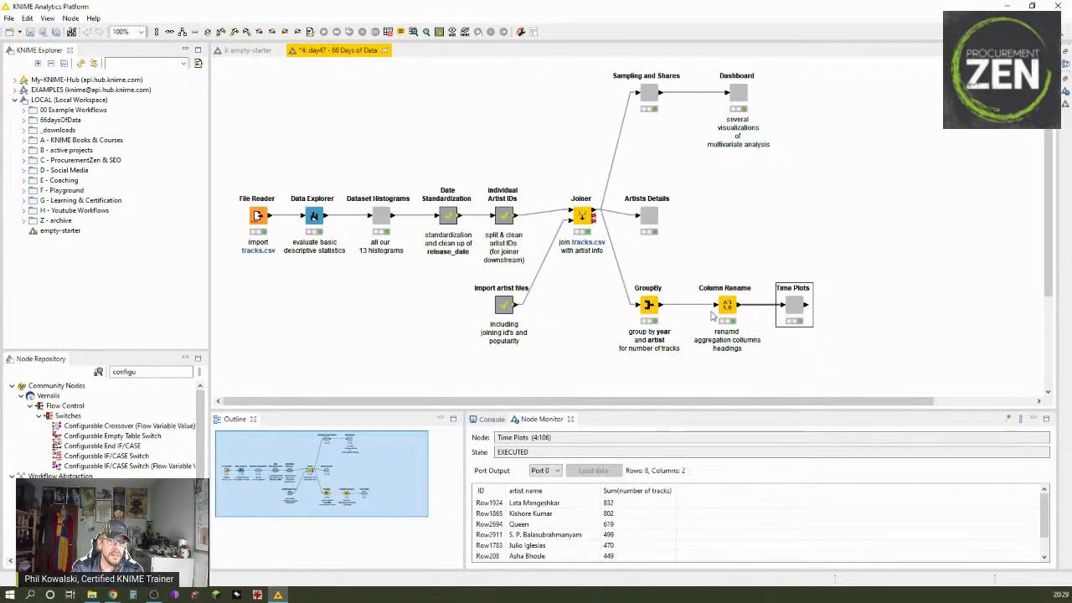
pyautogui.rightClick(801, 306)
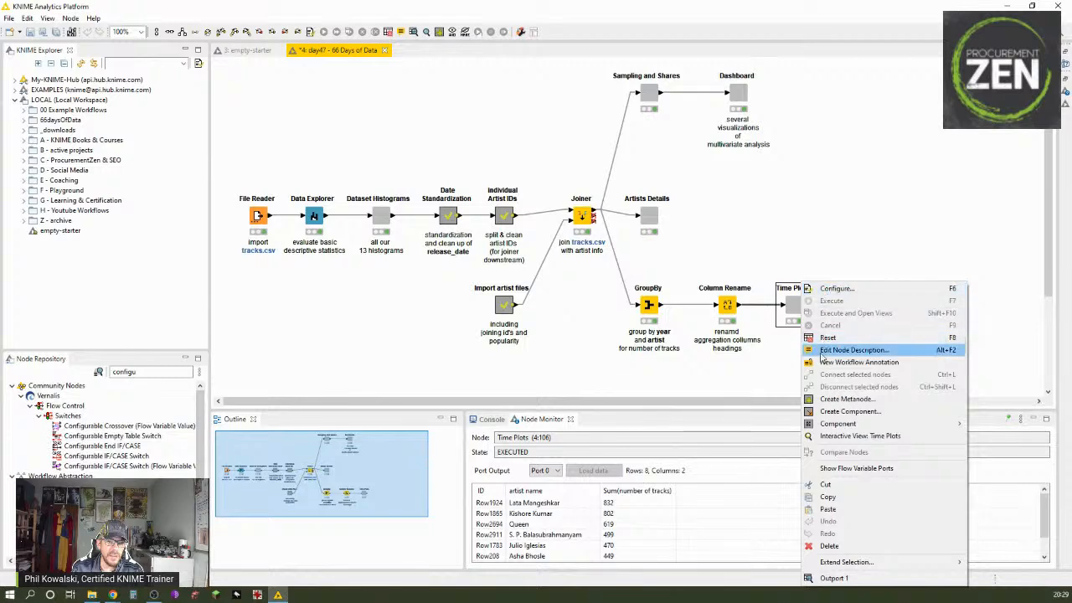
pyautogui.click(833, 435)
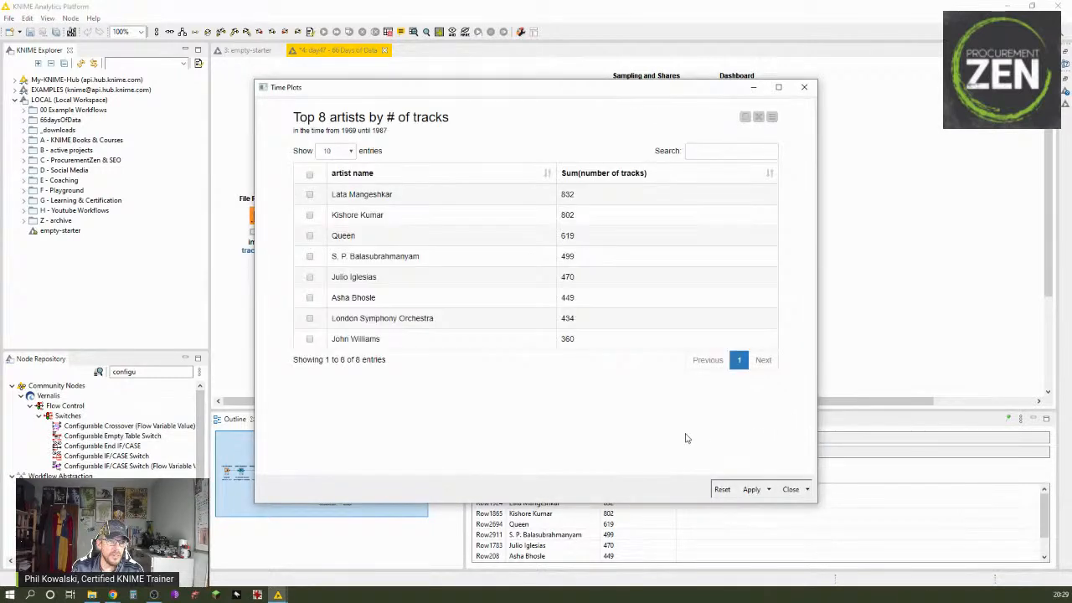
pyautogui.moveTo(291, 118); pyautogui.dragTo(462, 119)
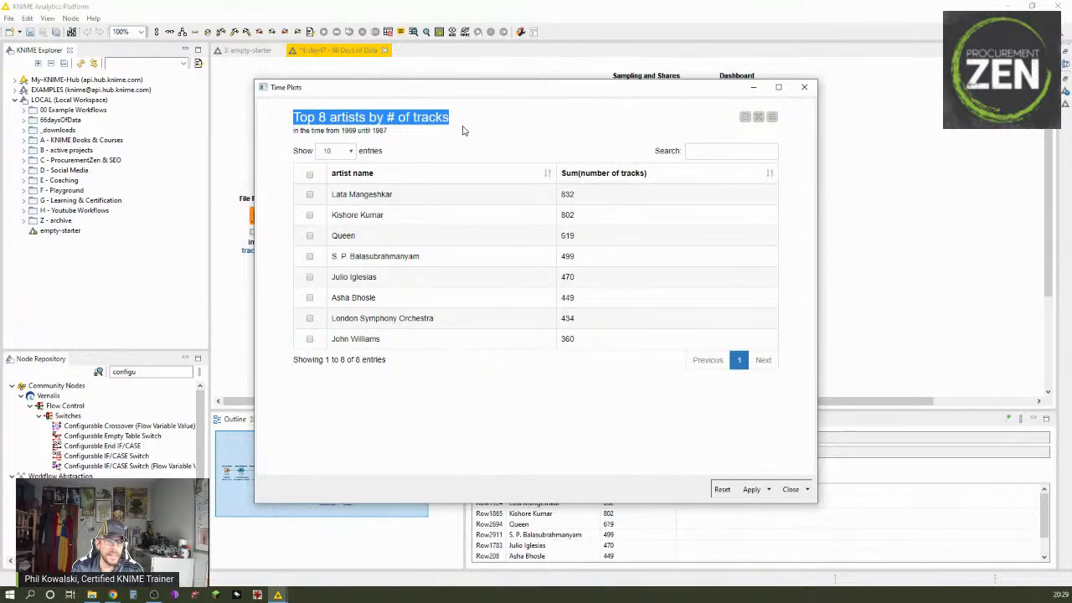
pyautogui.doubleClick(347, 131)
pyautogui.click(385, 132)
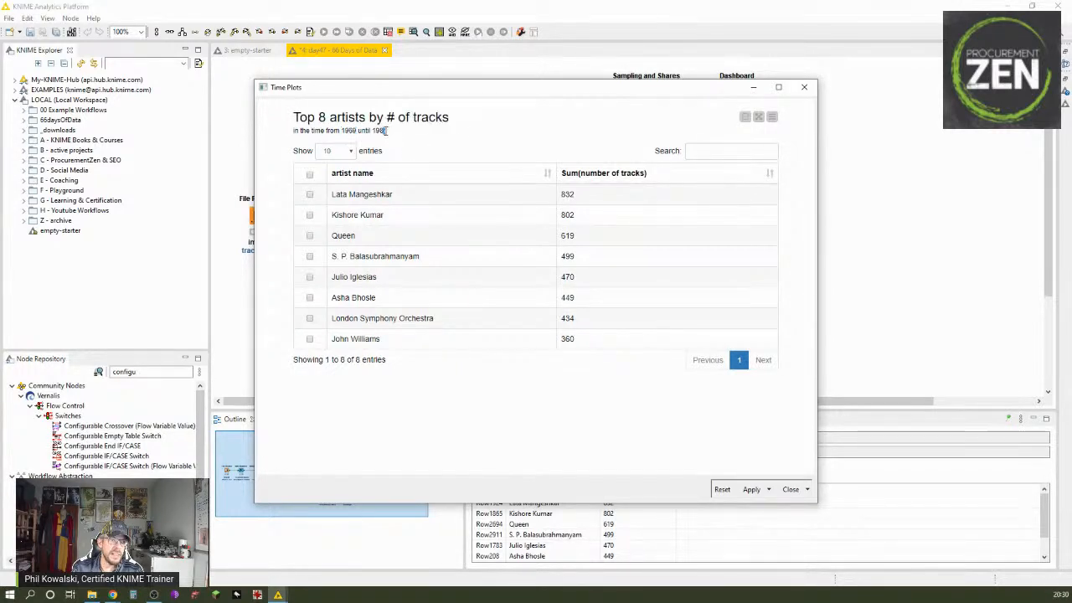
pyautogui.doubleClick(379, 130)
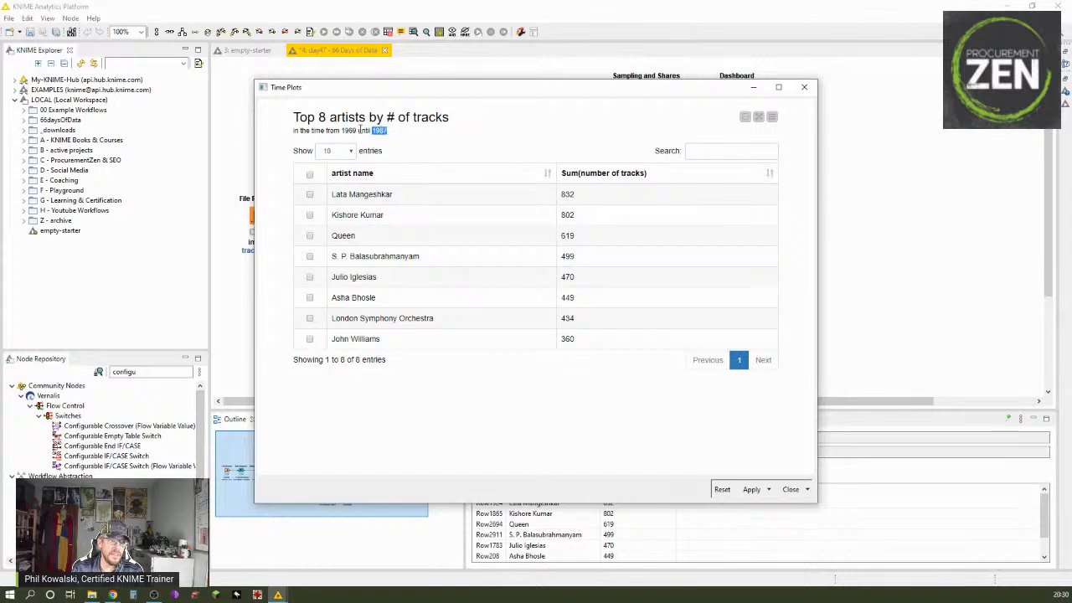
pyautogui.click(360, 130)
pyautogui.doubleClick(348, 131)
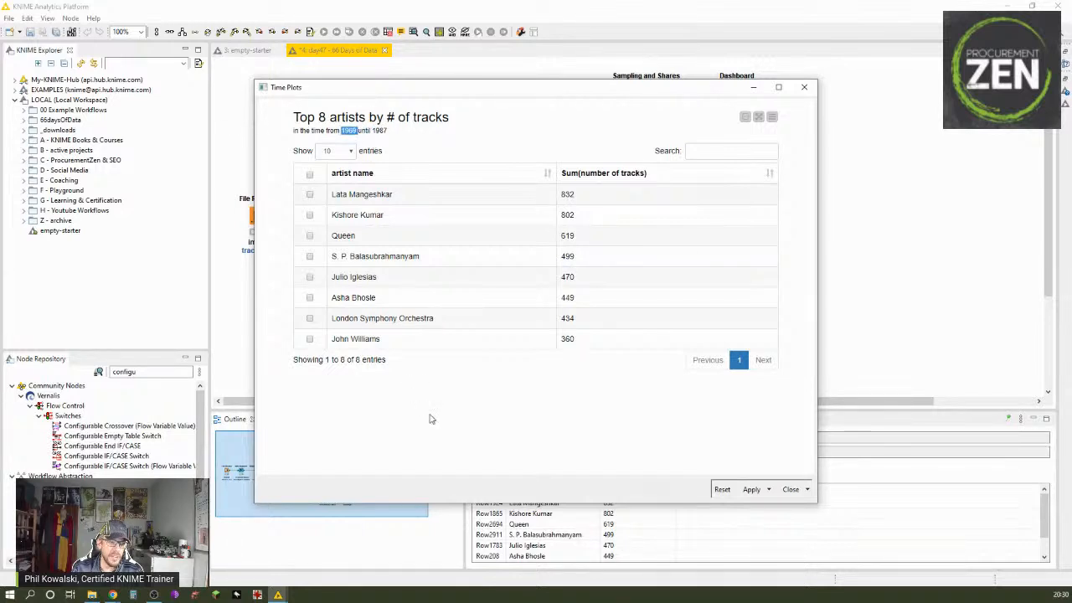
pyautogui.click(791, 489)
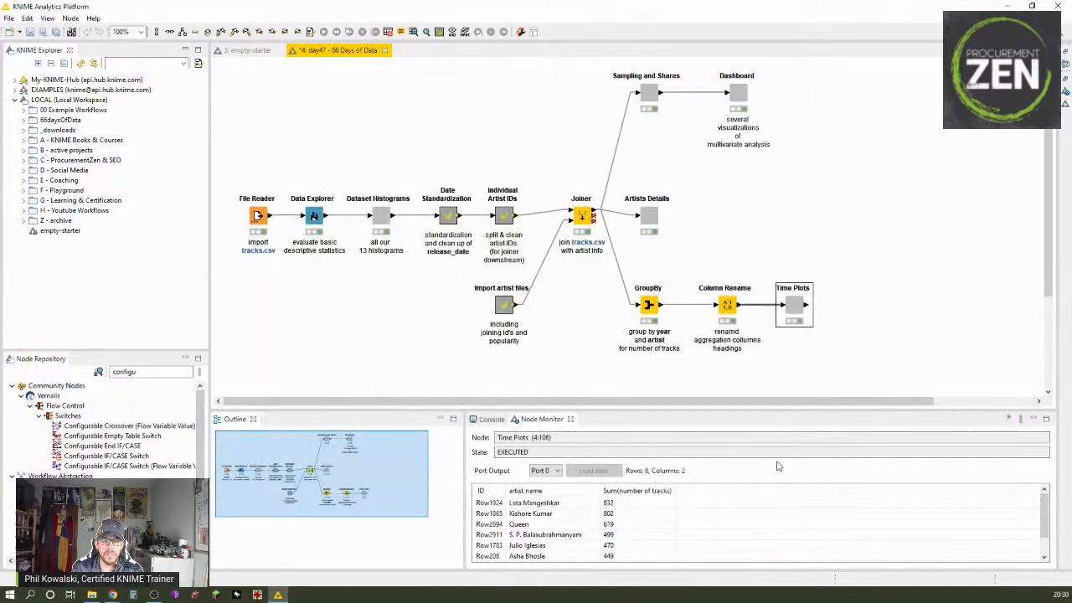